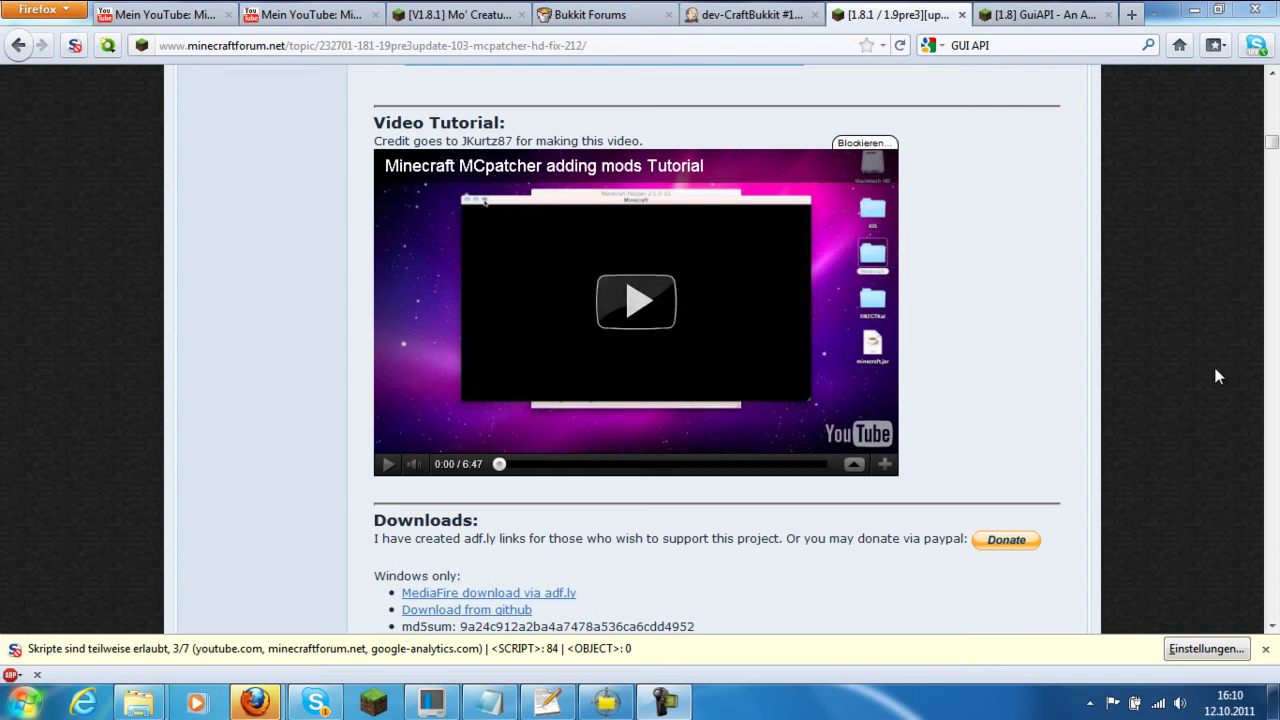
# Switch to the Mo'Creatures thread and scroll to its Download the Mod section
pyautogui.scroll(10, 1236, 113)
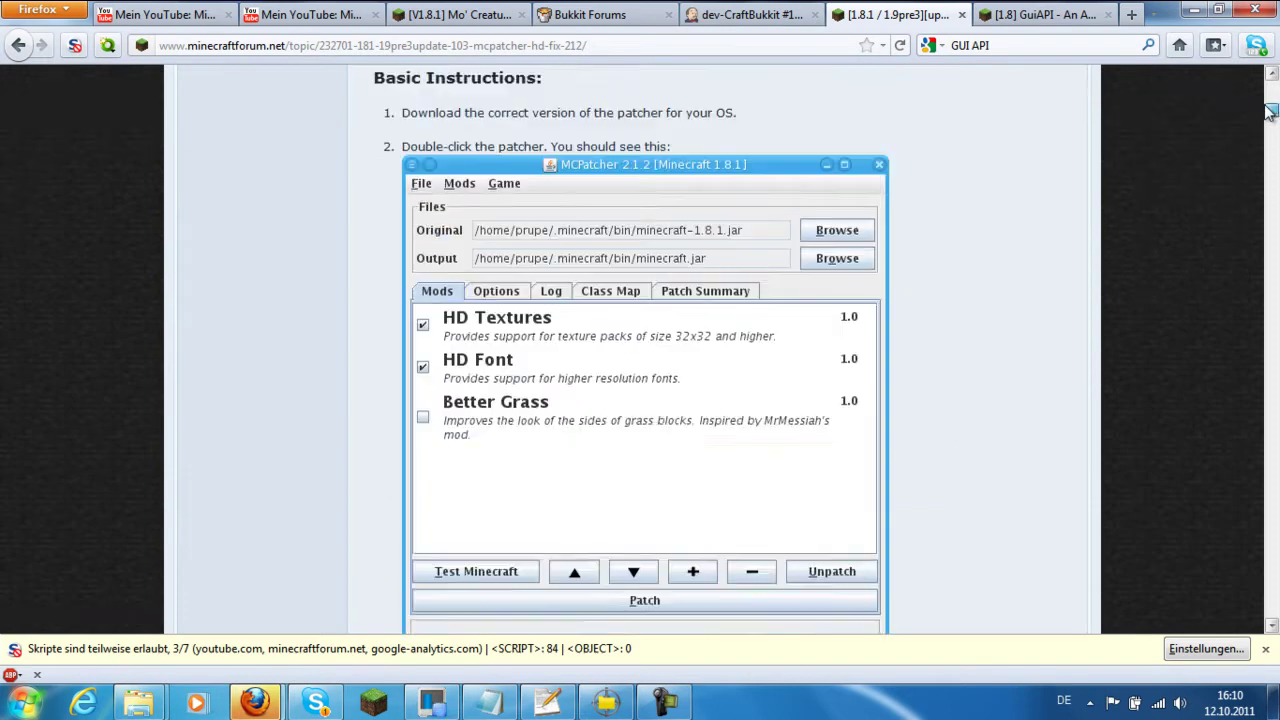
pyautogui.hotkey('ctrl', 'shift', 'Tab')
pyautogui.hotkey('ctrl', 'shift', 'Tab')
pyautogui.hotkey('ctrl', 'shift', 'Tab')
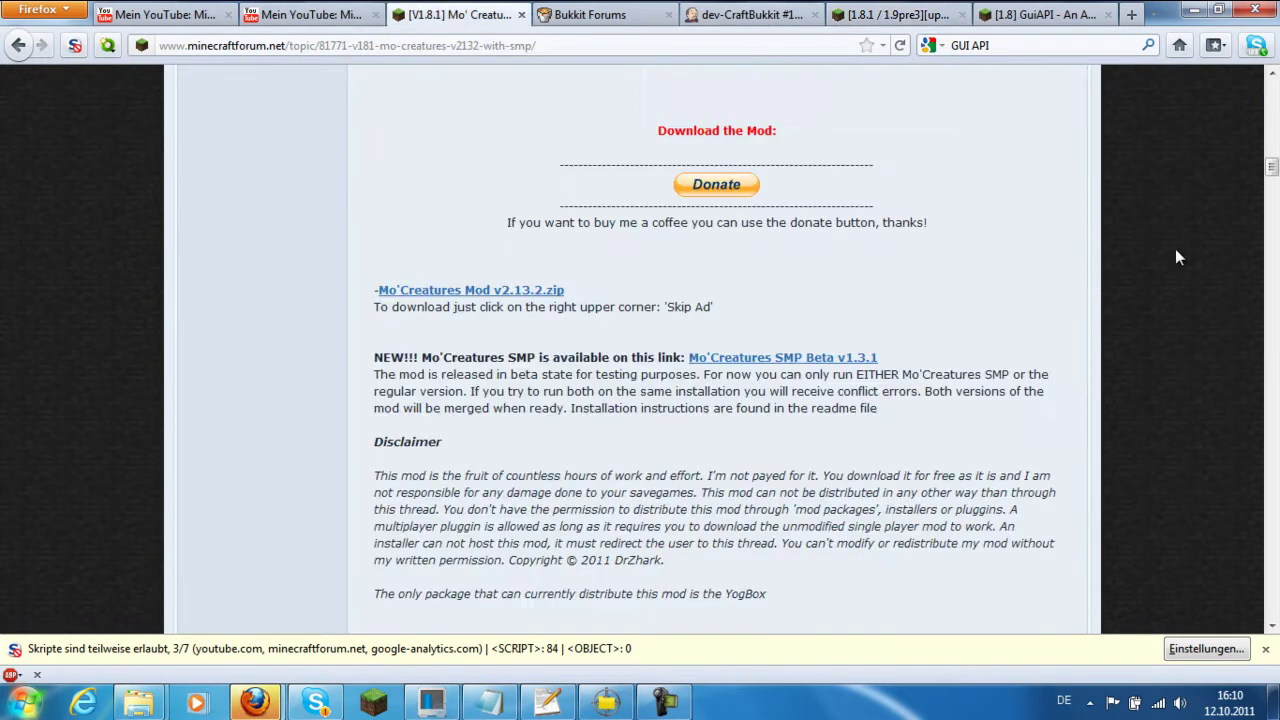
pyautogui.scroll(15, 1172, 229)
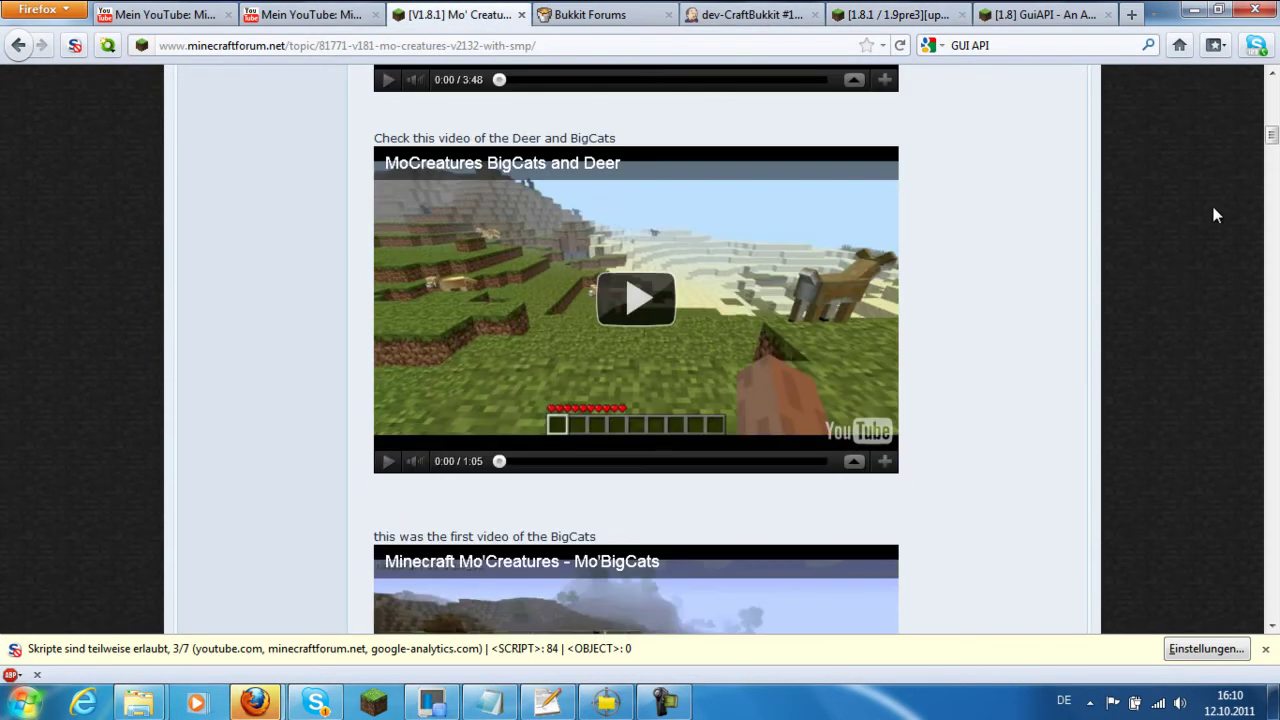
pyautogui.moveTo(1272, 140); pyautogui.dragTo(1264, 173)
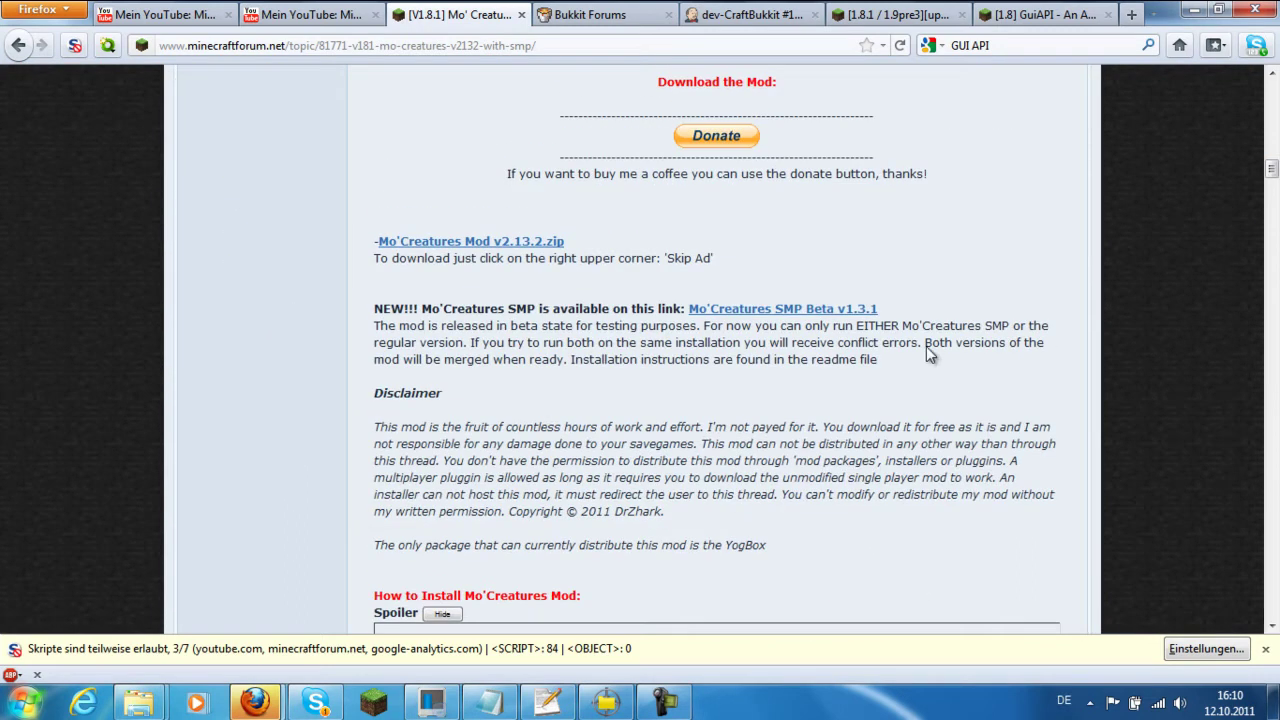
pyautogui.scroll(13, 1031, 274)
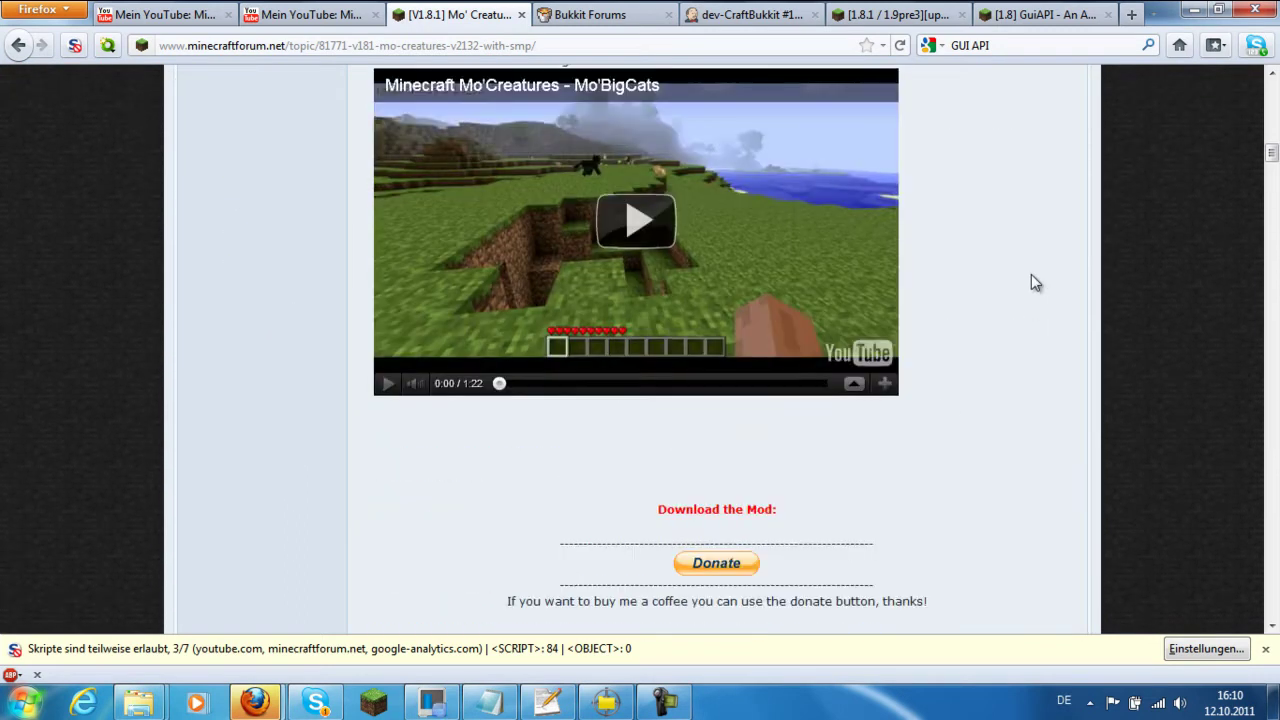
pyautogui.scroll(-8, 640, 390)
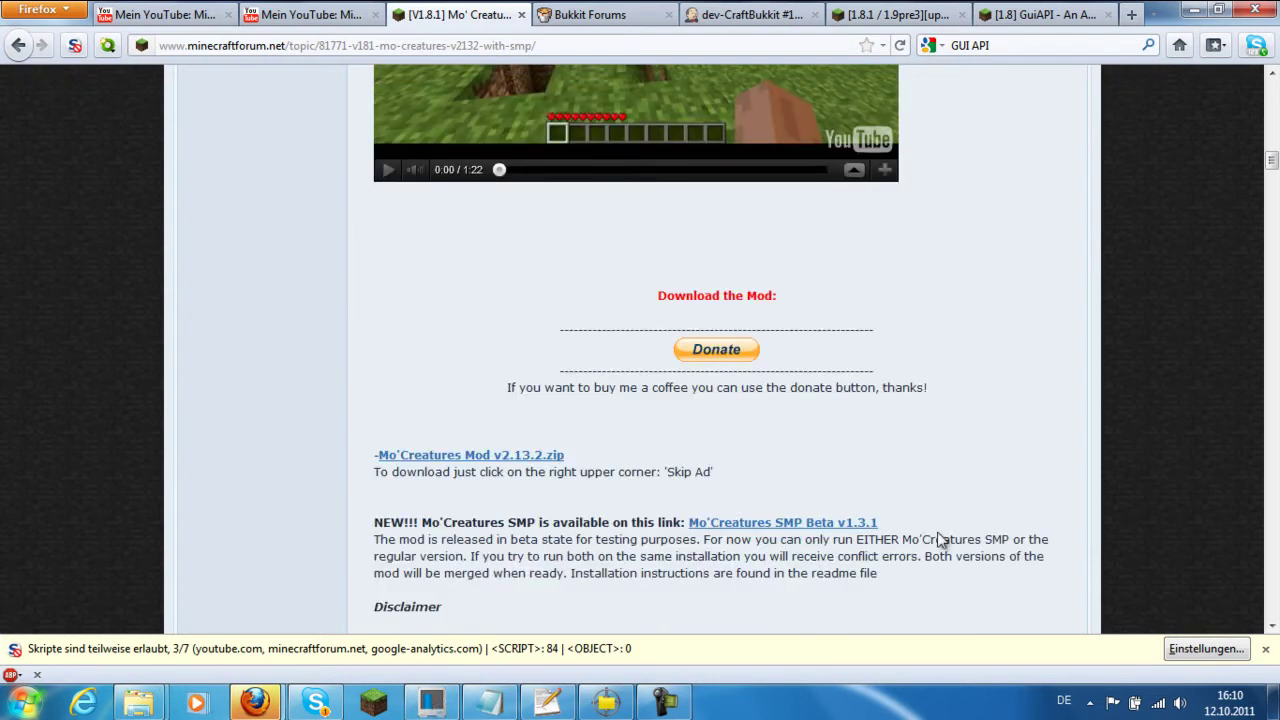
pyautogui.scroll(-2, 632, 503)
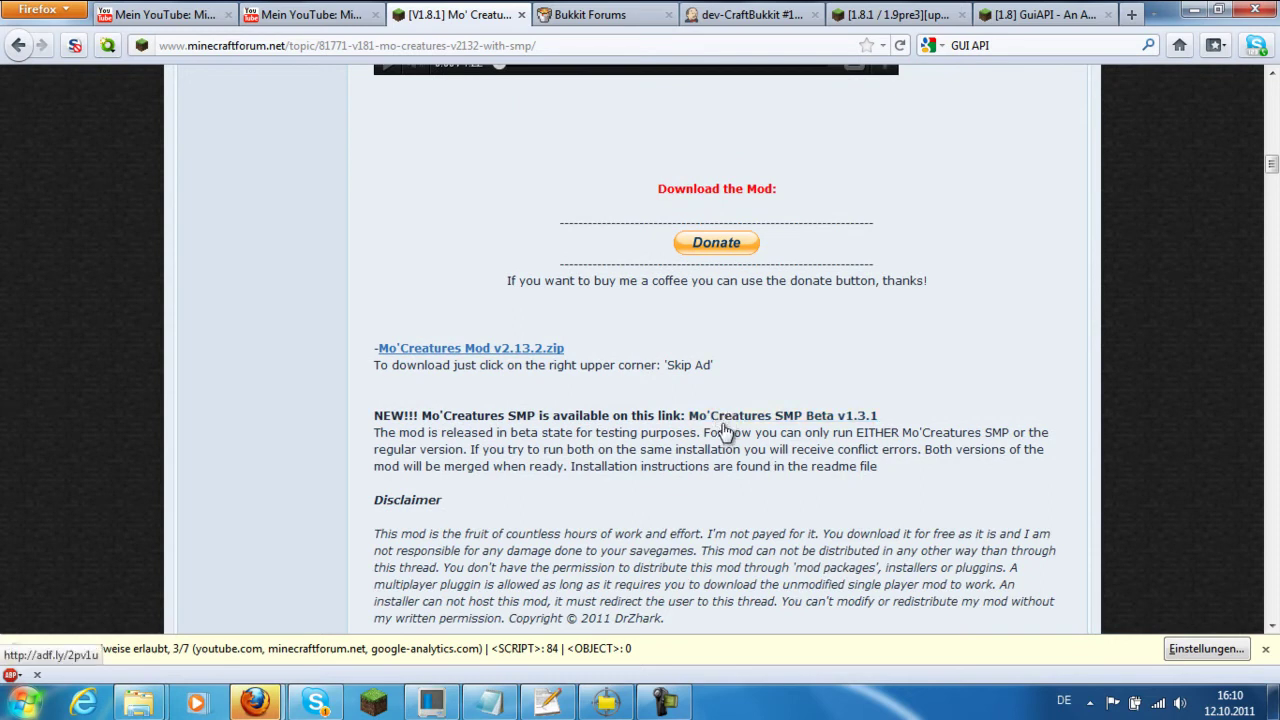
# Open the SMP Beta v1.3.1 link in a new tab, then close that adf.ly tab
pyautogui.middleClick(782, 415)
pyautogui.click(551, 20)
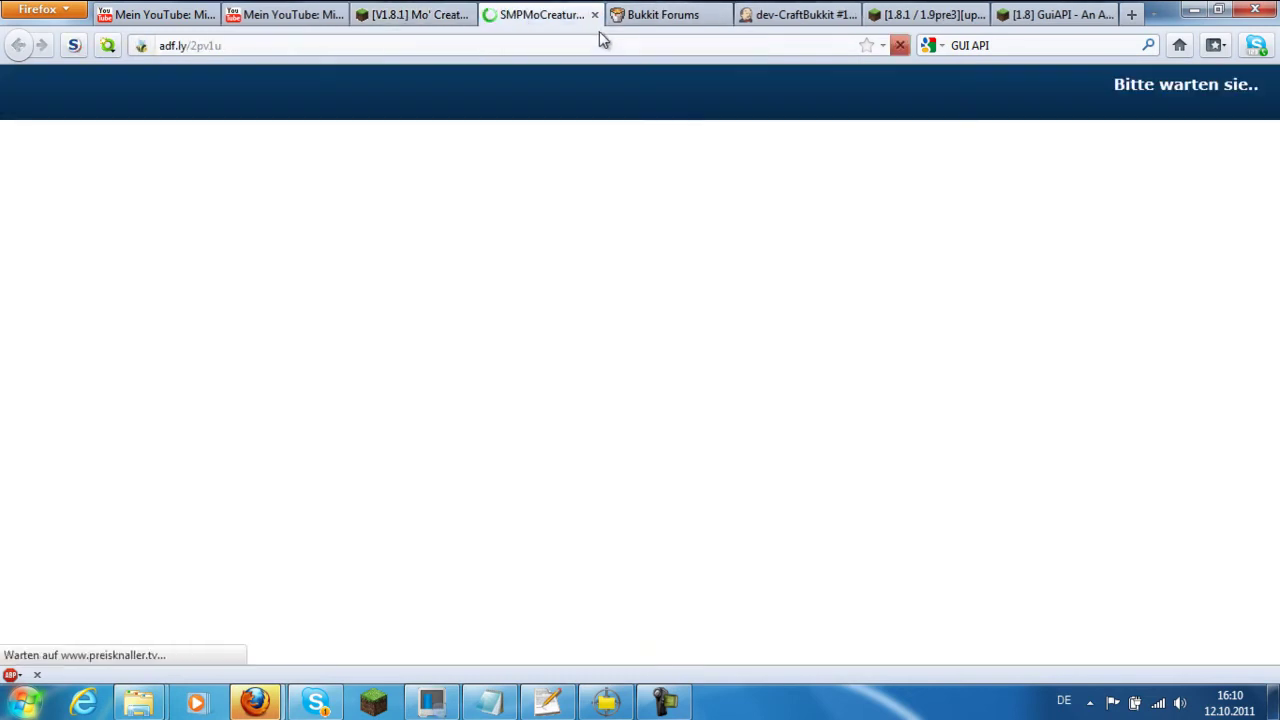
pyautogui.click(594, 15)
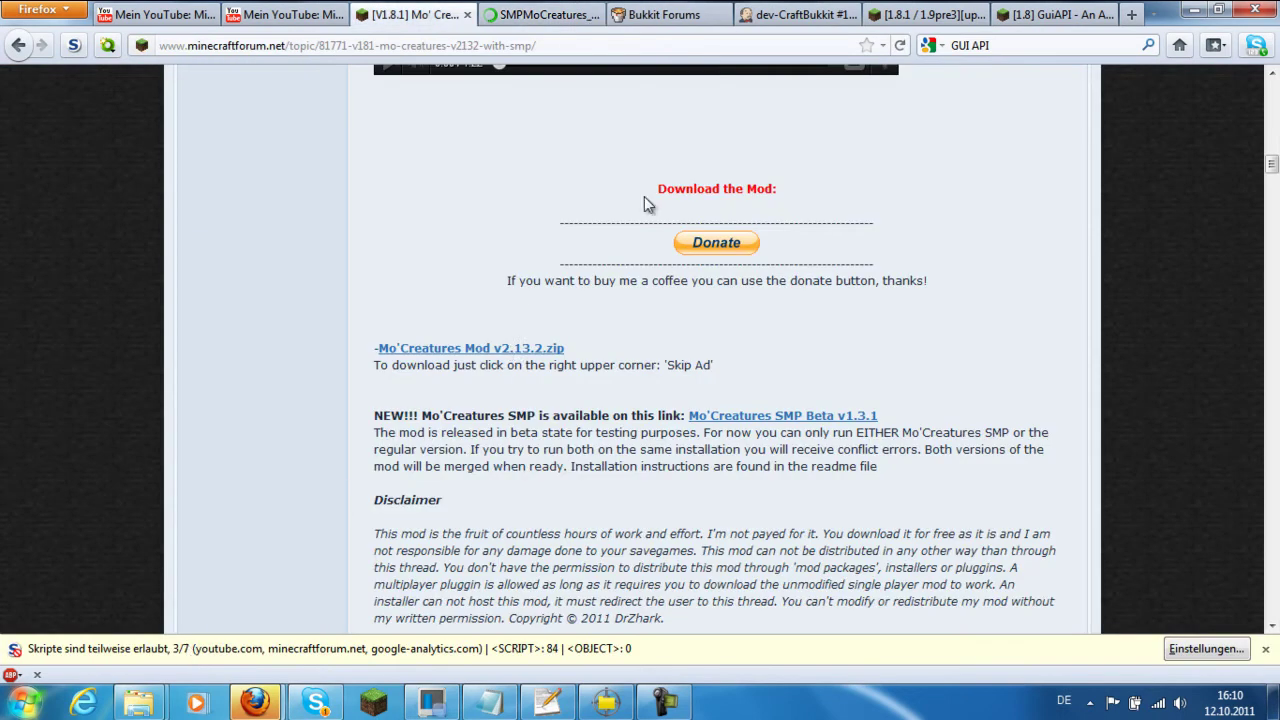
pyautogui.moveTo(138, 702)
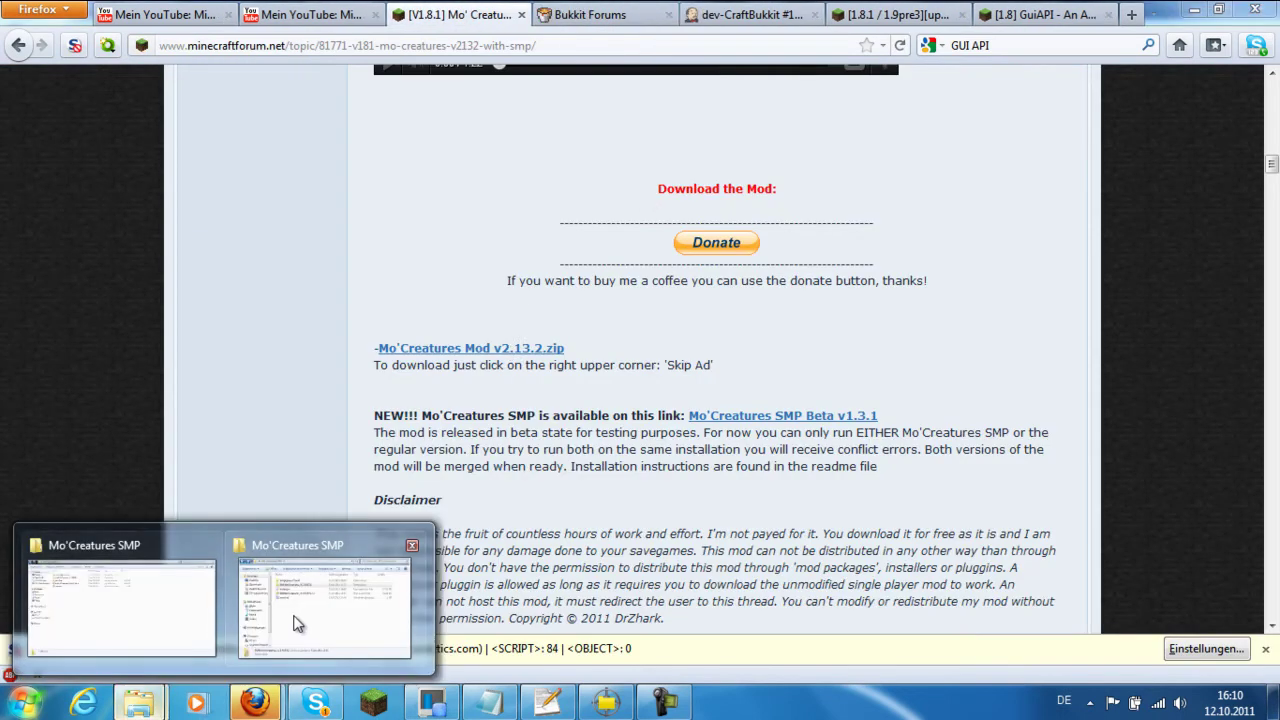
pyautogui.click(296, 608)
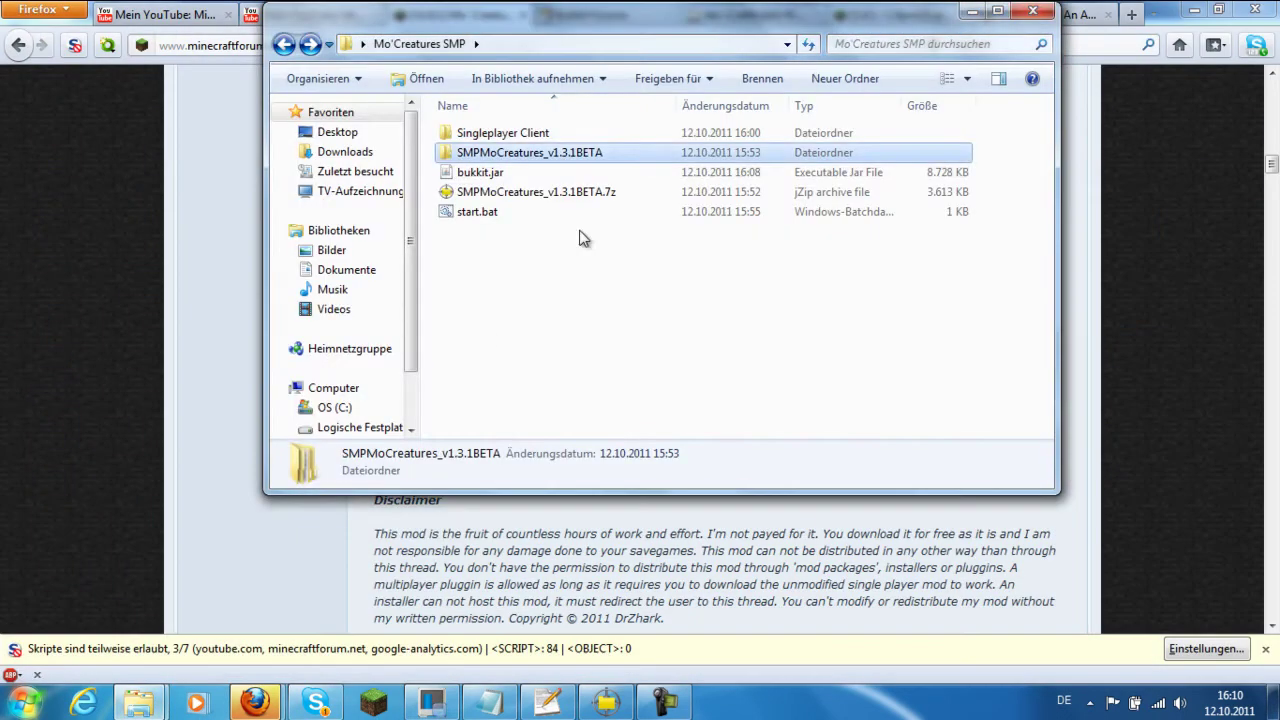
pyautogui.click(534, 190)
pyautogui.doubleClick(533, 154)
pyautogui.doubleClick(533, 132)
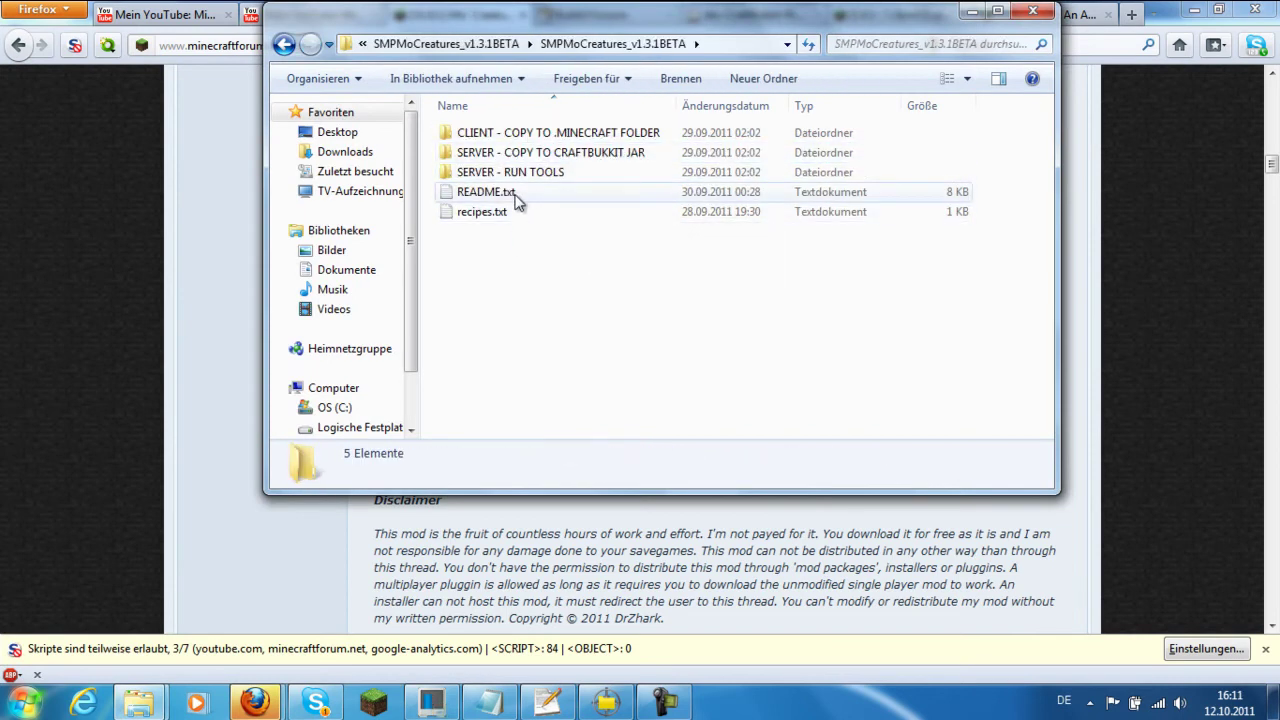
pyautogui.doubleClick(524, 193)
pyautogui.scroll(-2, 714, 416)
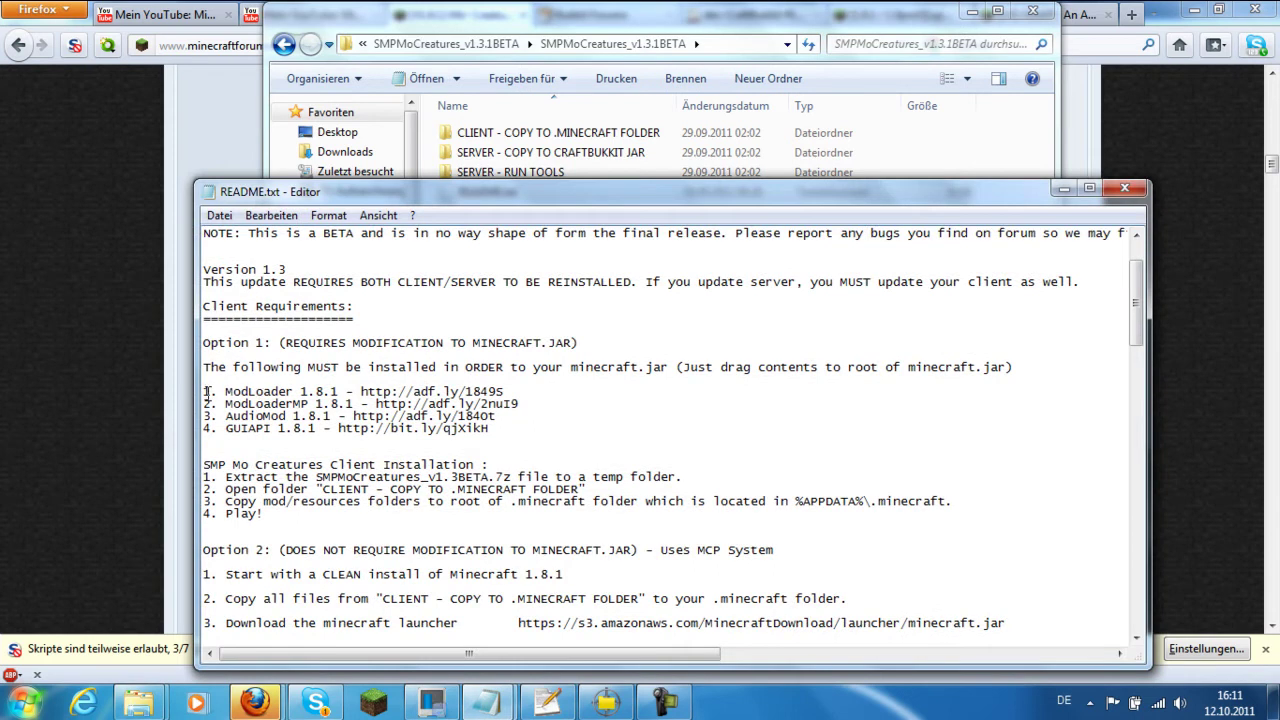
pyautogui.moveTo(207, 391); pyautogui.dragTo(537, 429)
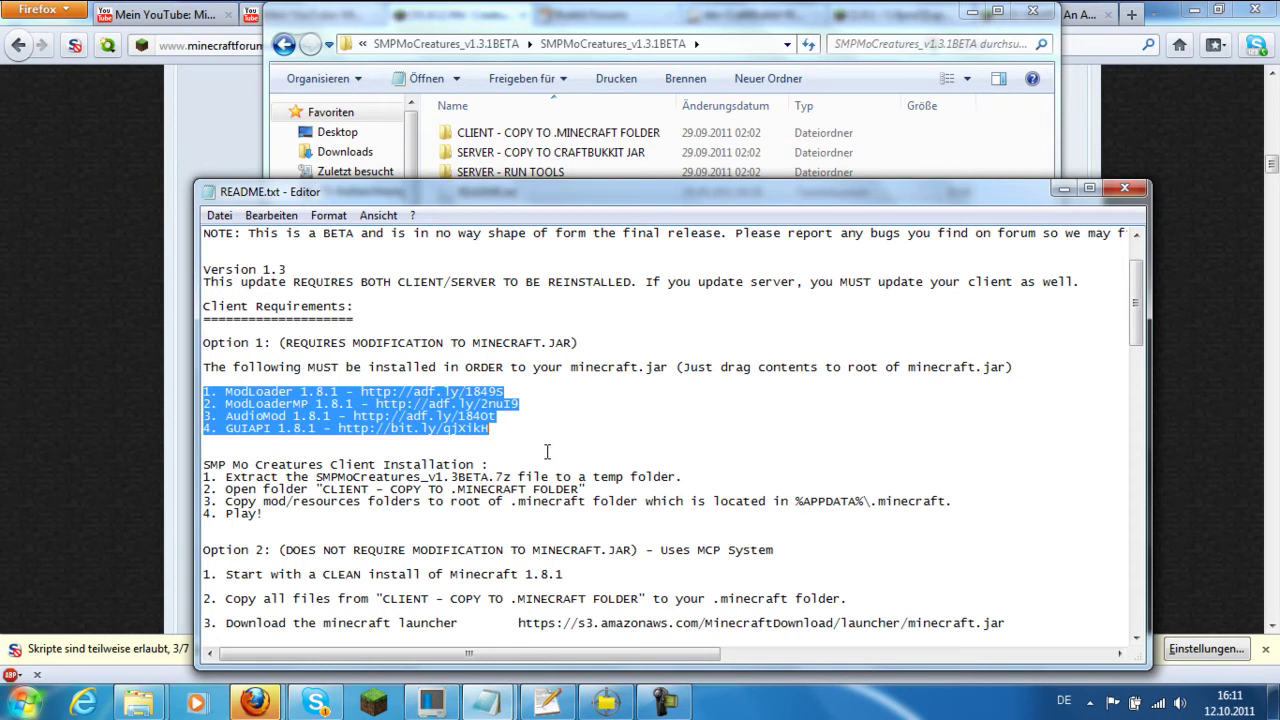
pyautogui.click(1121, 189)
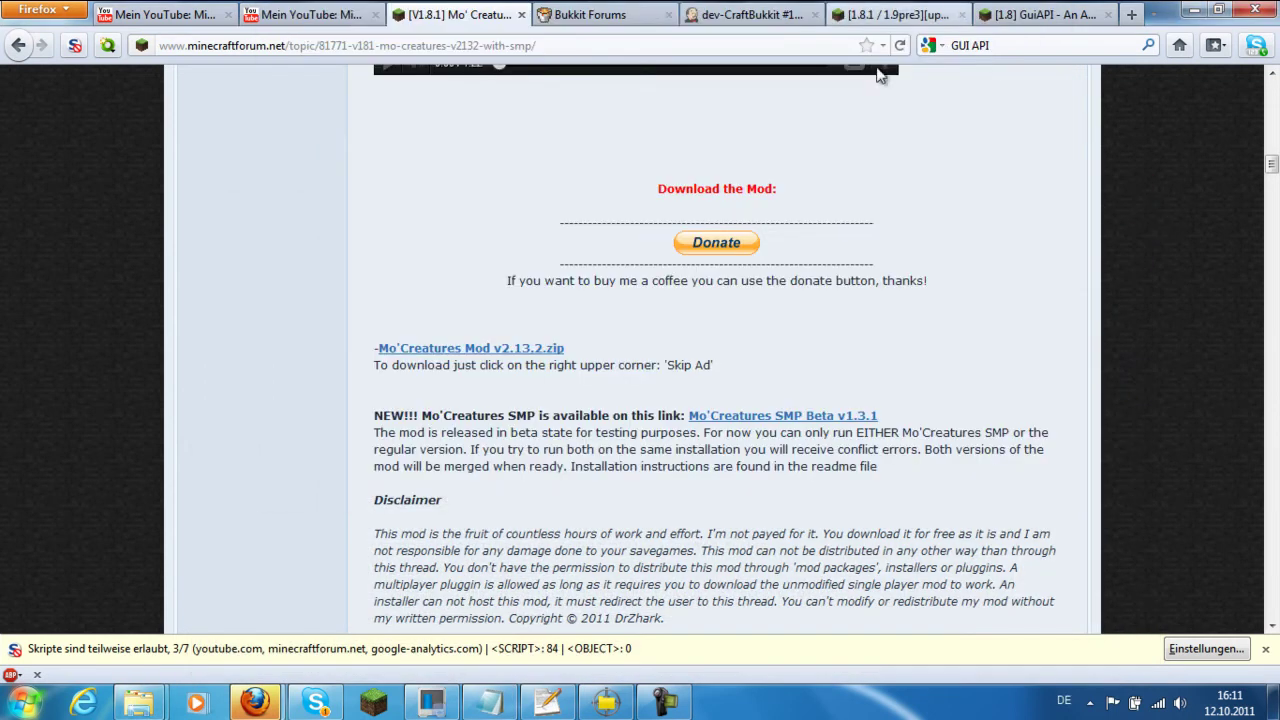
# Show the MCPatcher HD Fix 2.1.2 thread at its Downloads section
pyautogui.click(905, 14)
pyautogui.scroll(10, 793, 211)
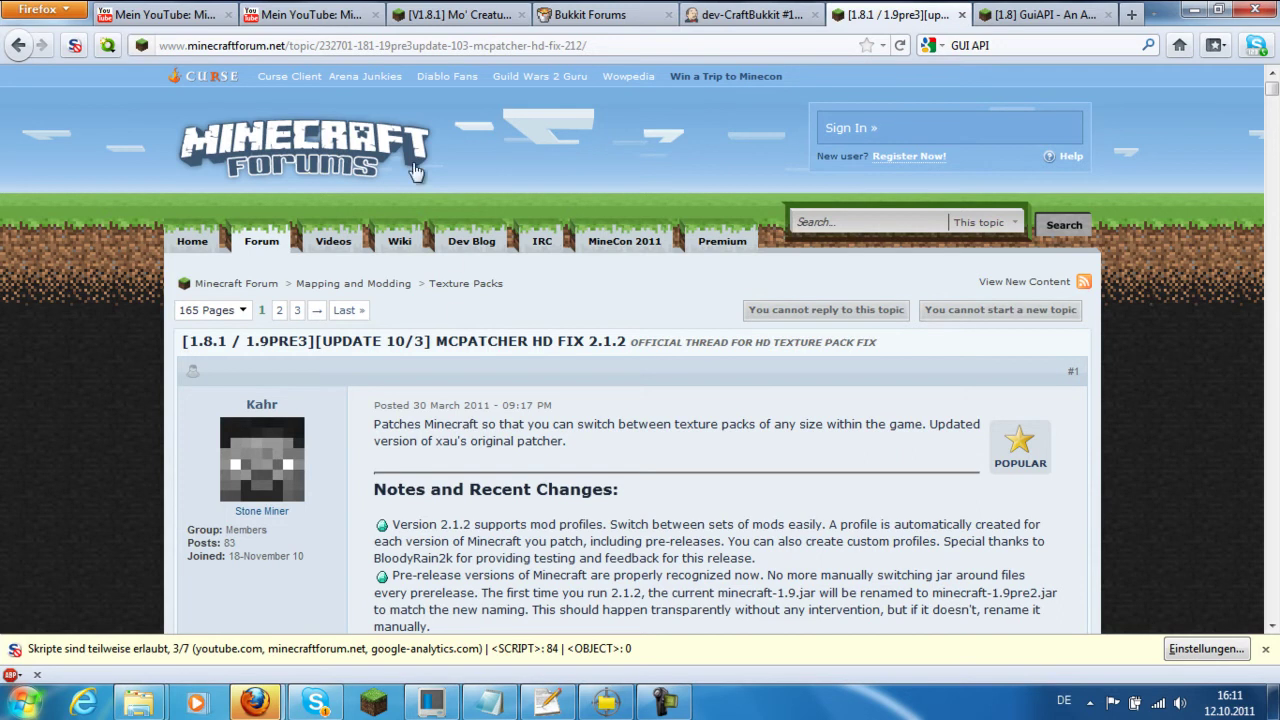
pyautogui.scroll(-20, 415, 172)
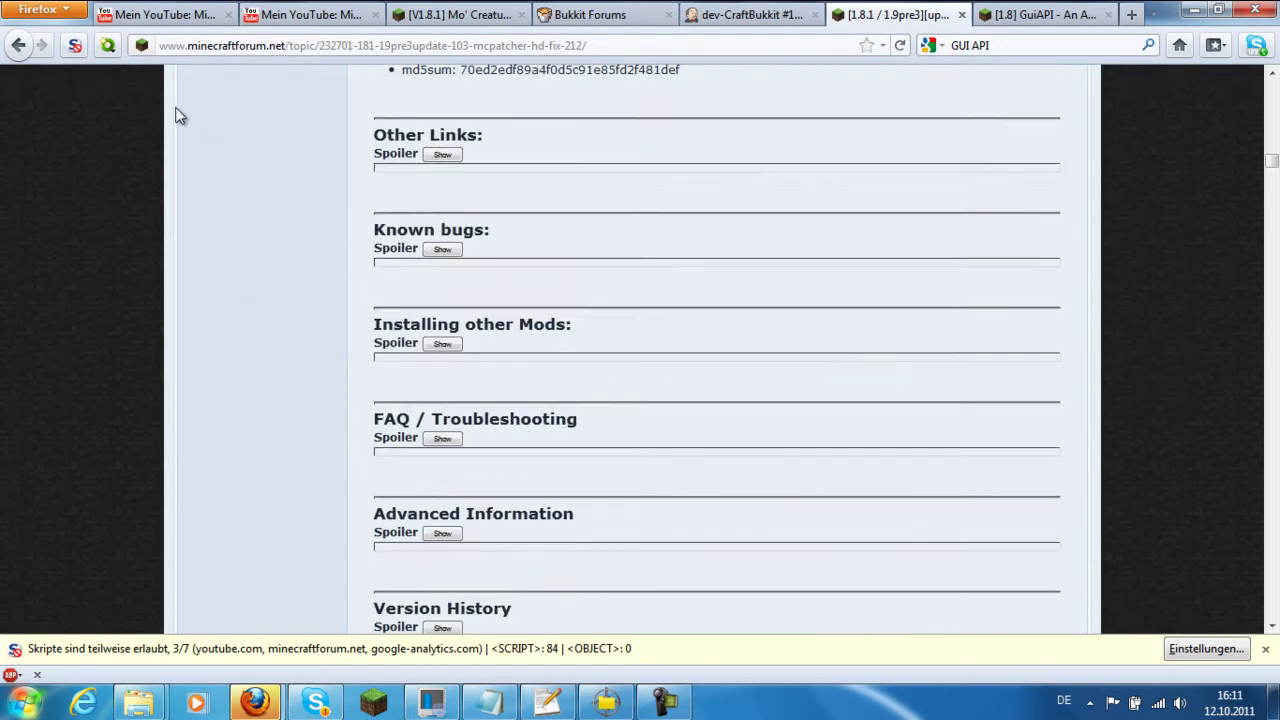
pyautogui.scroll(8, 567, 317)
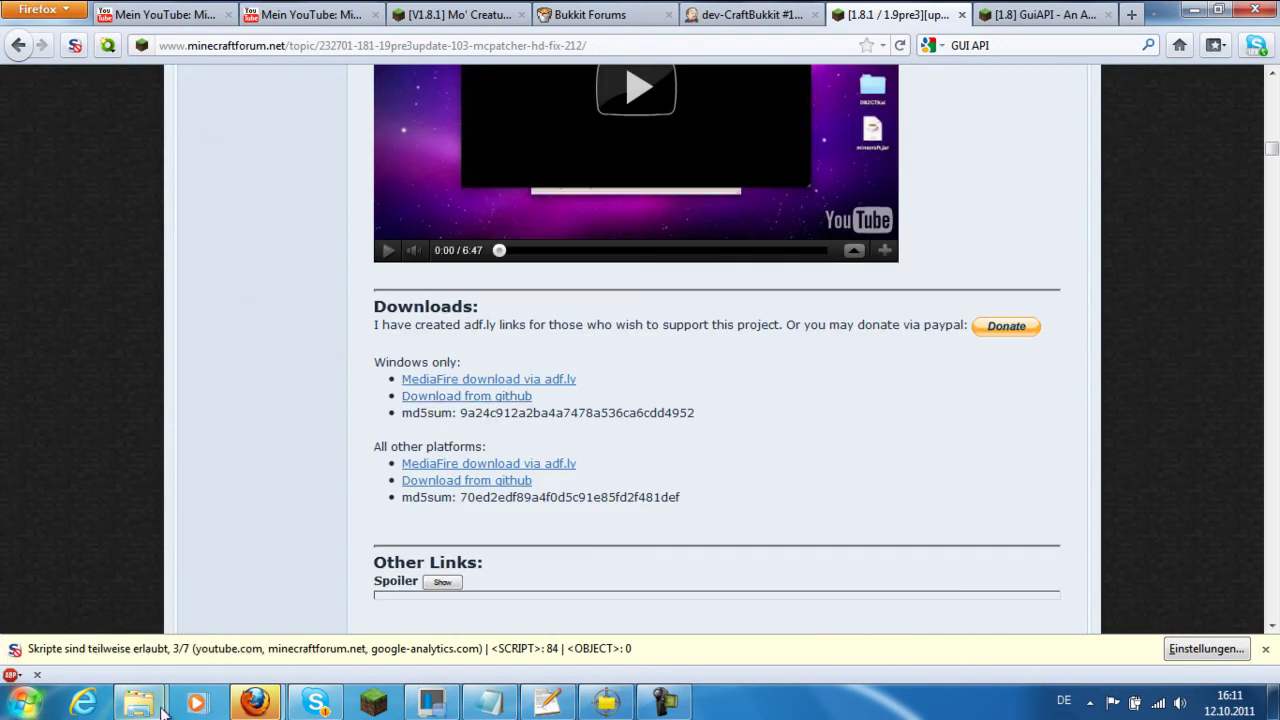
pyautogui.moveTo(146, 712)
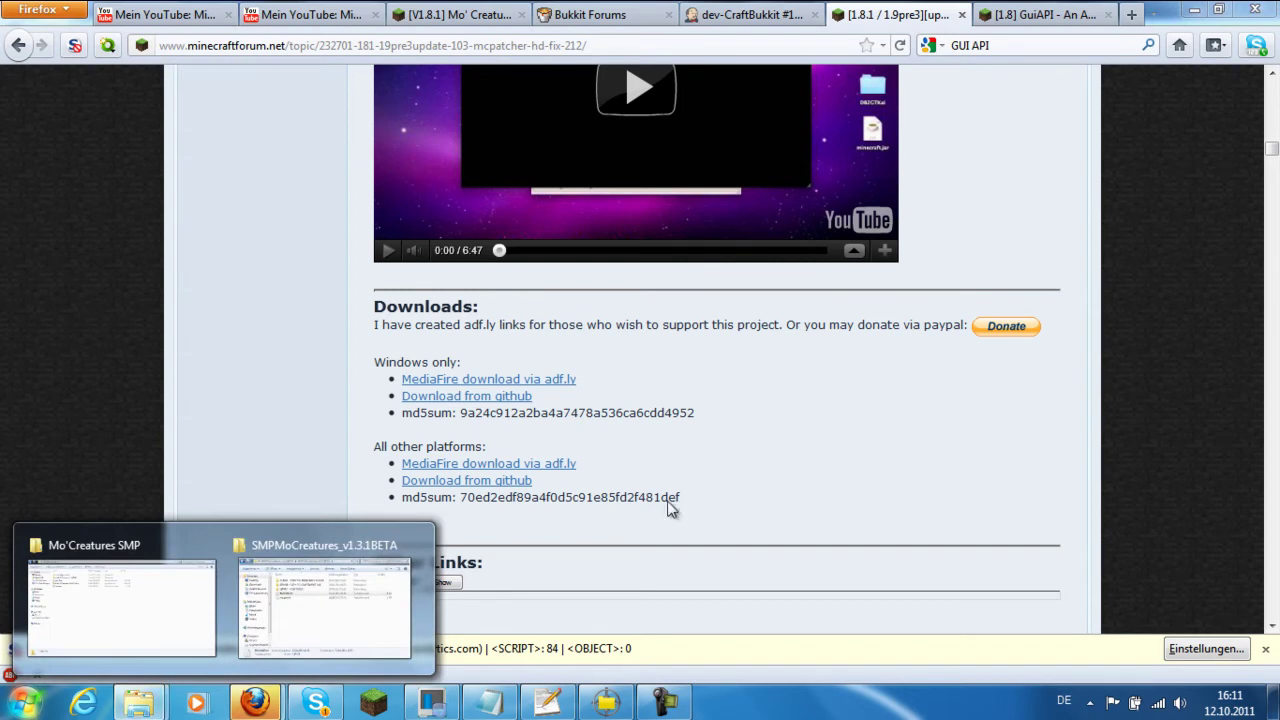
# Highlight the README's four required mods, ModLoader through GUIAPI, then switch to the GuiAPI thread
pyautogui.click(489, 703)
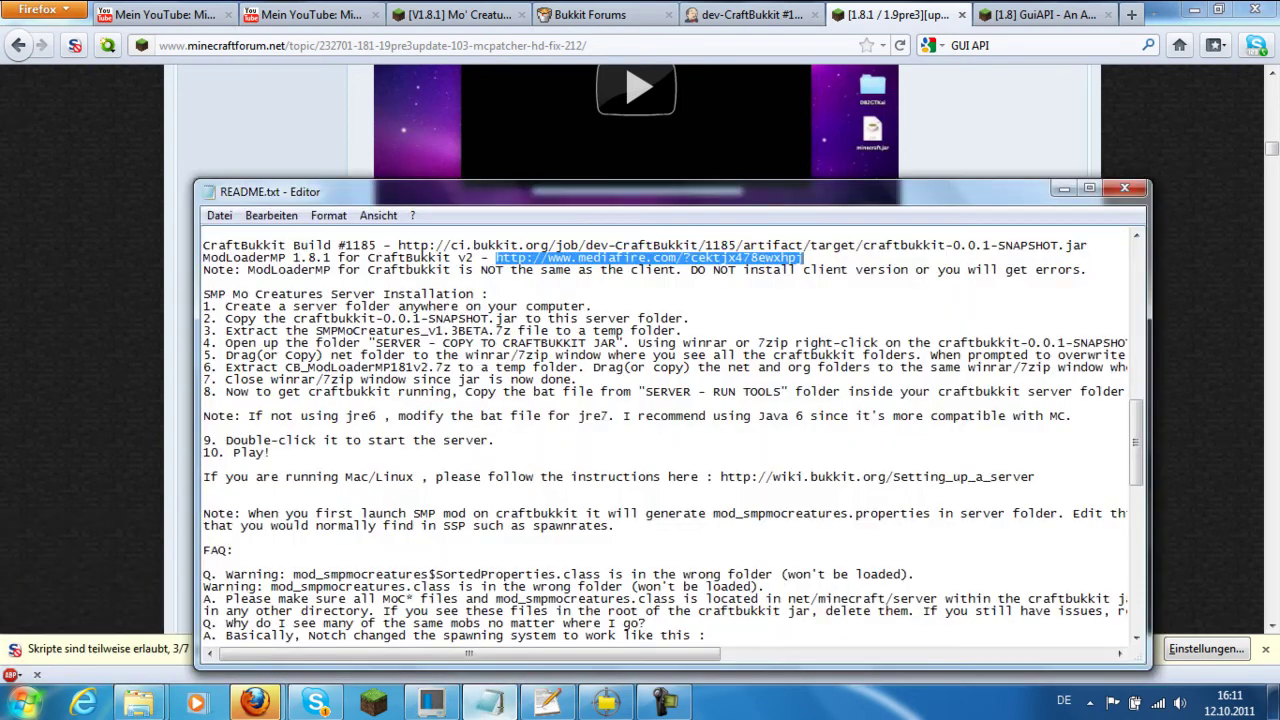
pyautogui.scroll(18, 485, 404)
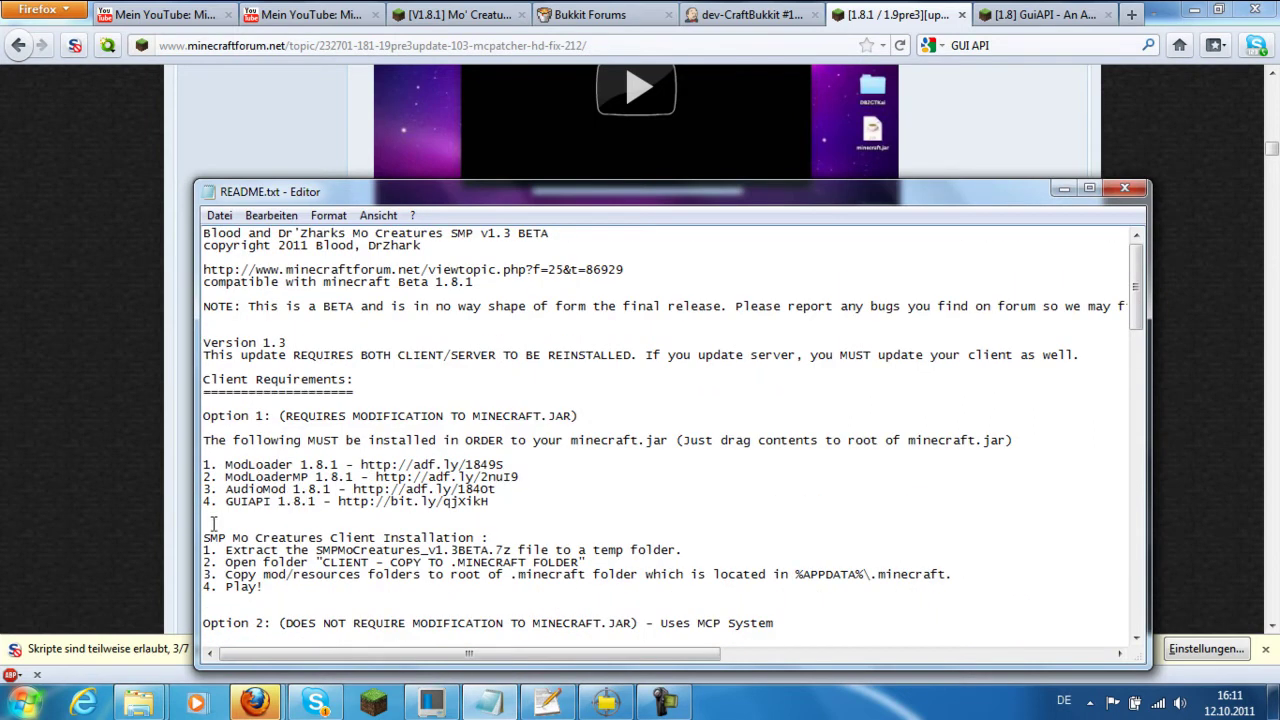
pyautogui.moveTo(632, 513); pyautogui.dragTo(139, 450)
pyautogui.click(325, 501)
pyautogui.click(1068, 15)
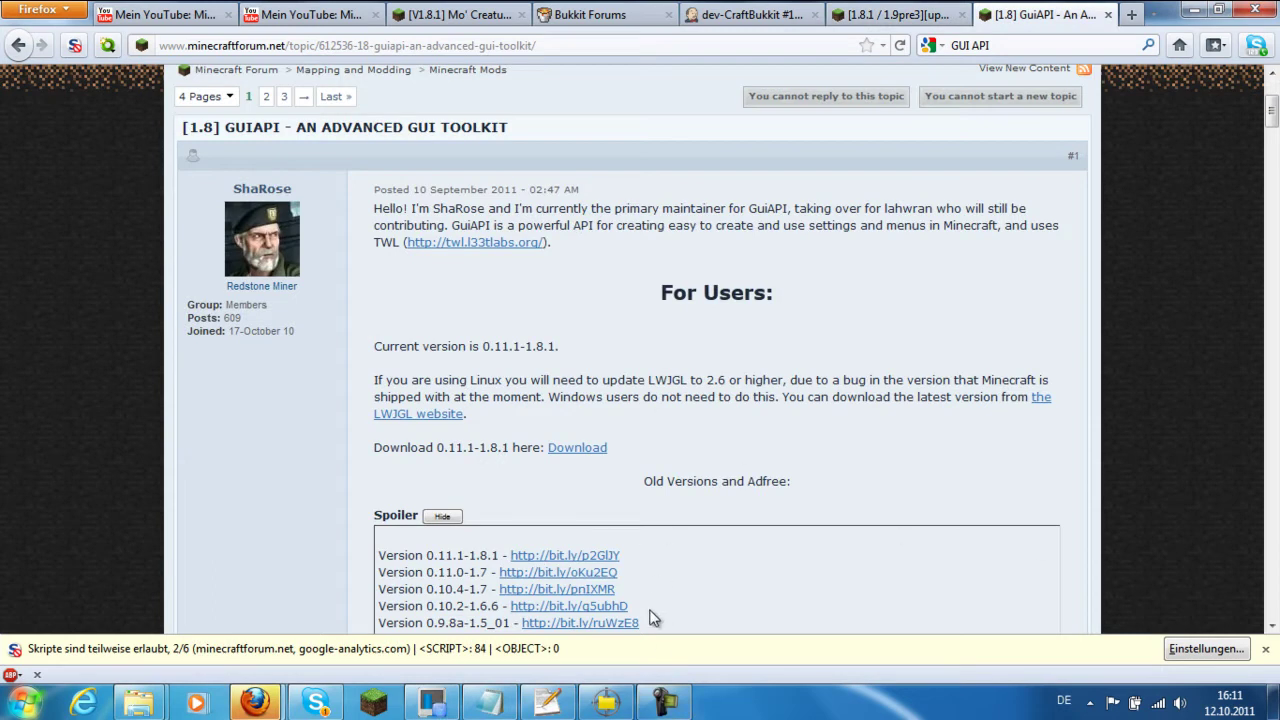
# Select the GuiAPI Version 0.11.1-1.8.1 download link, then switch to the Mo'Creatures SMP folder
pyautogui.scroll(-4, 650, 617)
pyautogui.moveTo(636, 352); pyautogui.dragTo(512, 345)
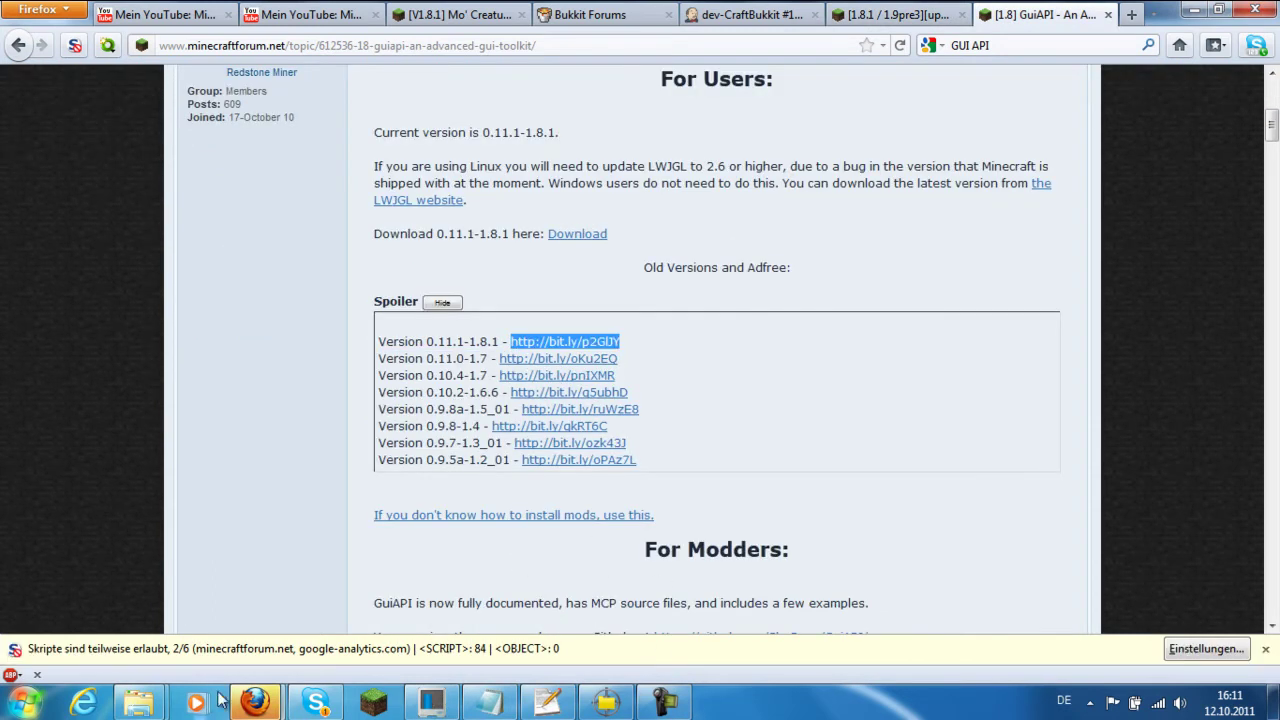
pyautogui.click(145, 704)
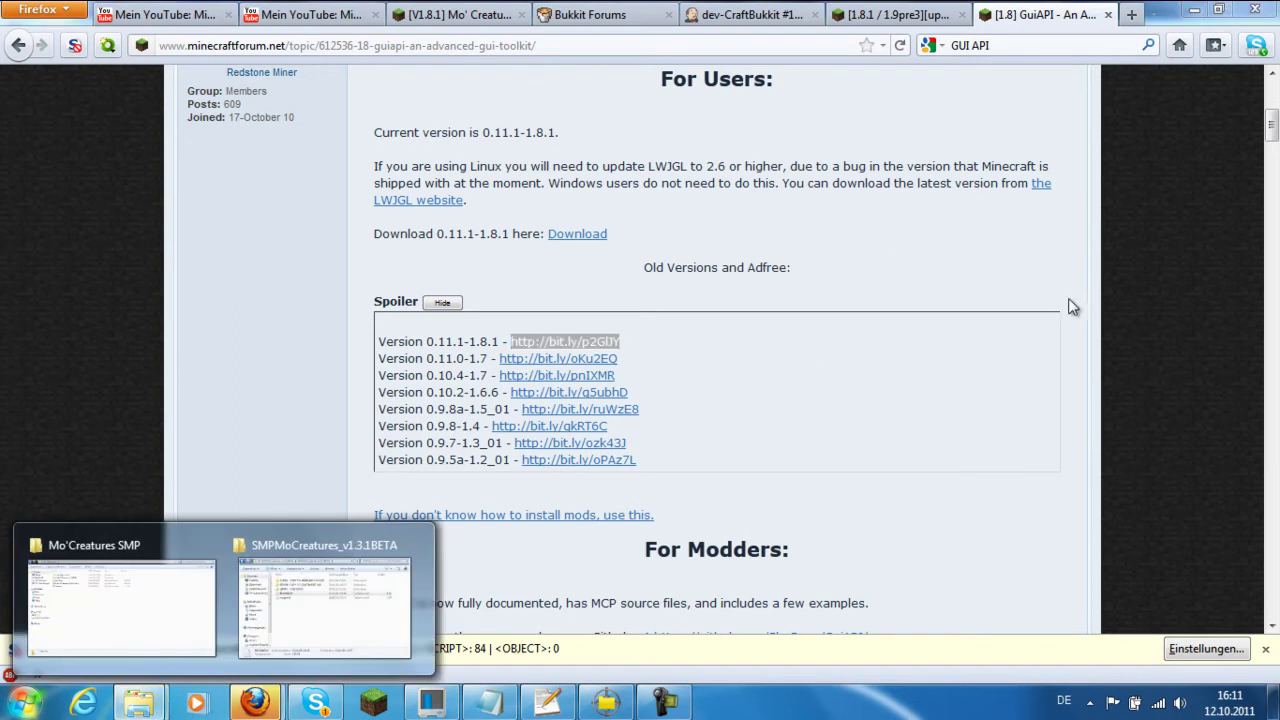
pyautogui.moveTo(371, 629)
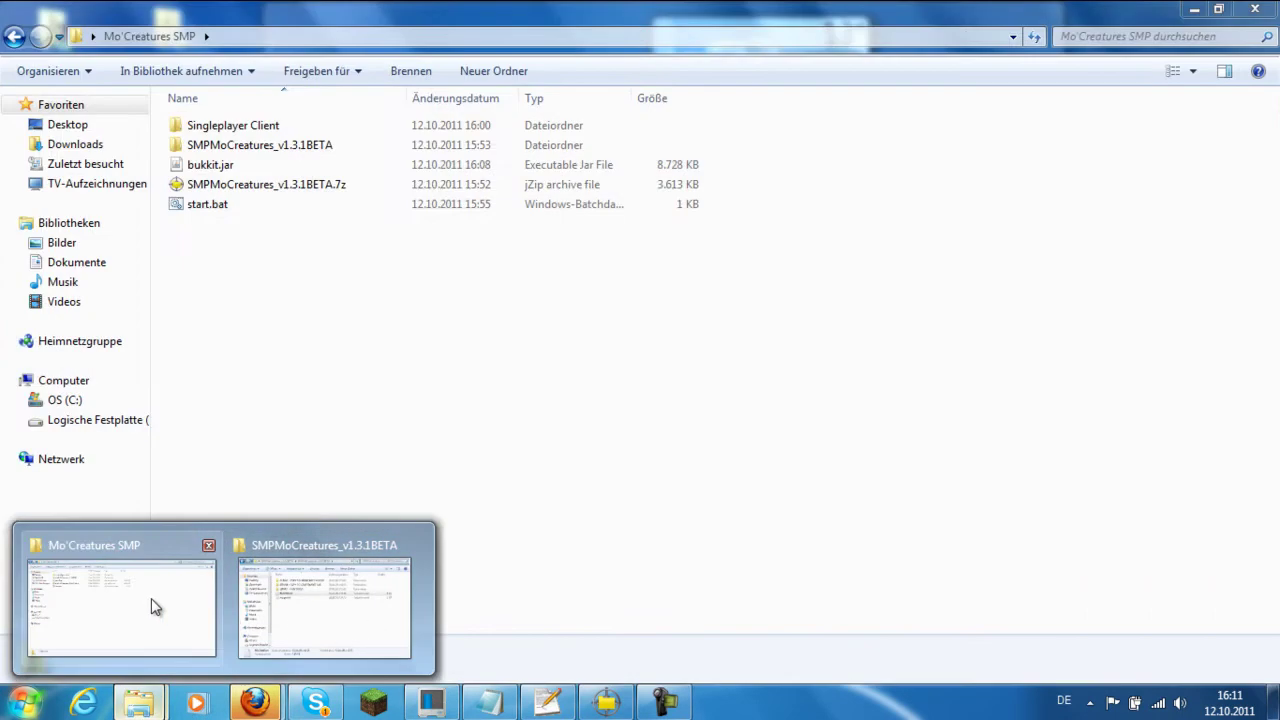
# Run mcpatcher-2.1.2.exe from the Singleplayer Client folder, allowing it past the security warning
pyautogui.click(151, 598)
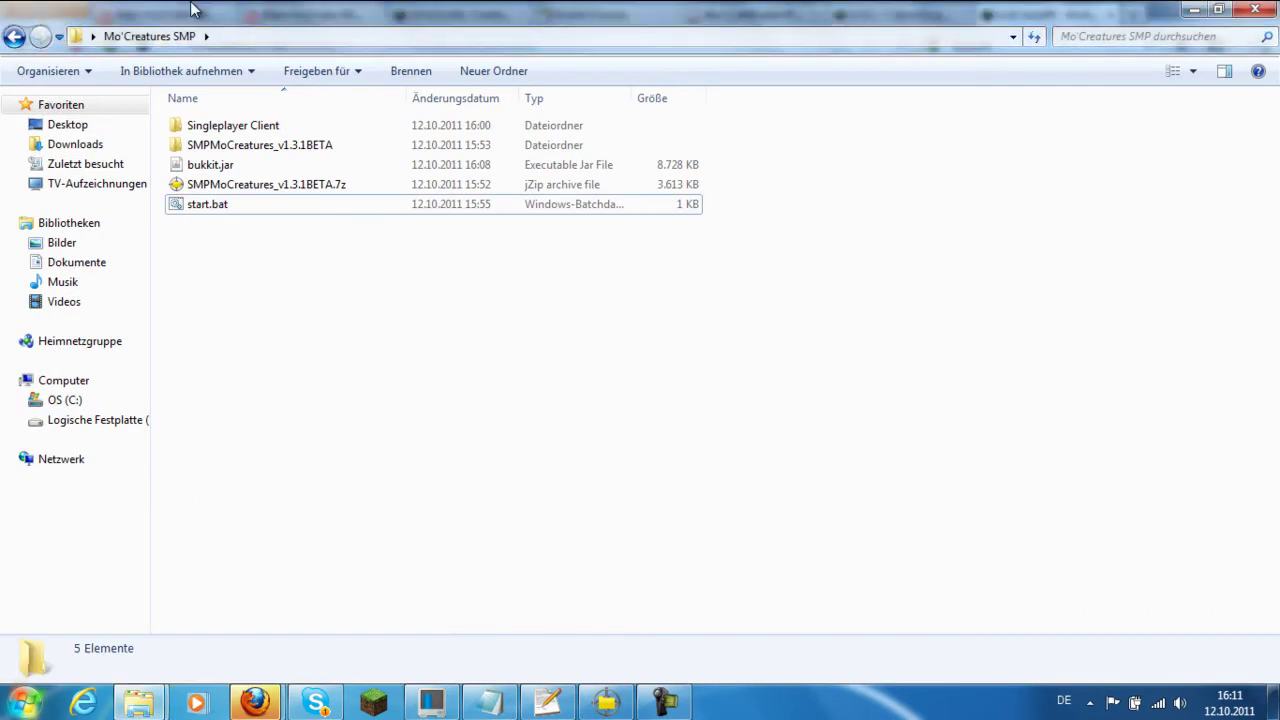
pyautogui.doubleClick(228, 128)
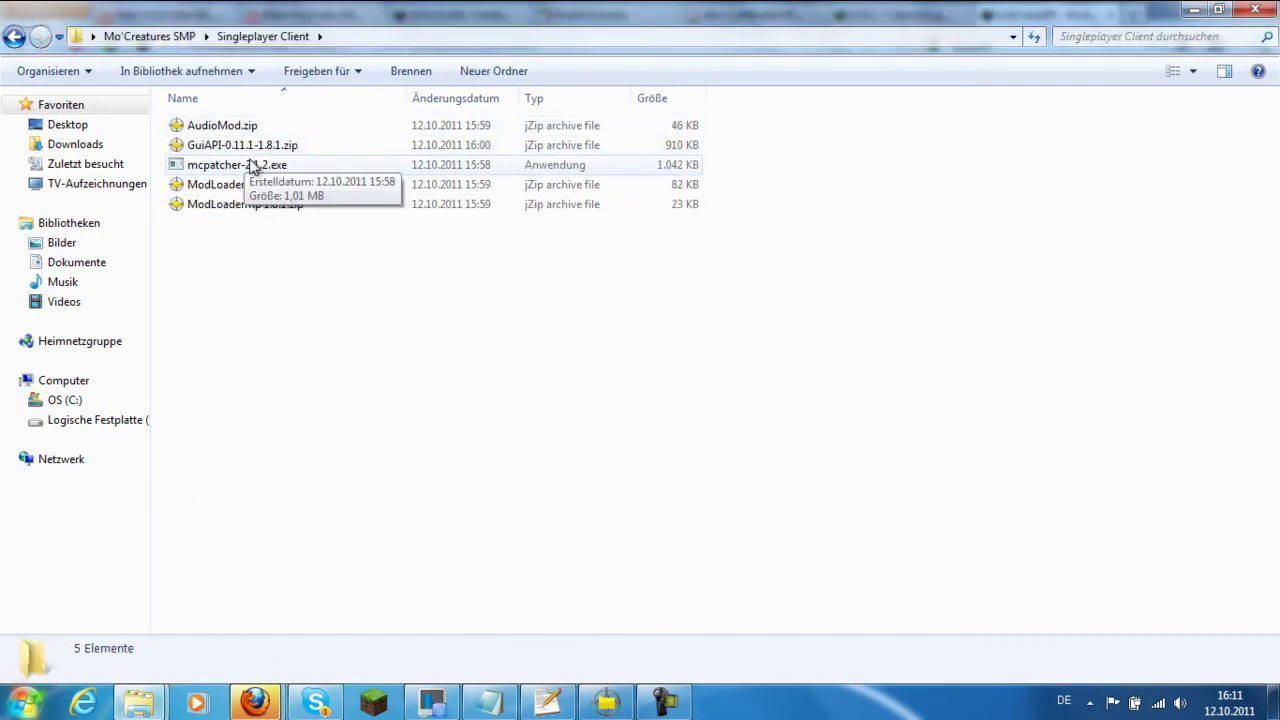
pyautogui.click(256, 166)
pyautogui.doubleClick(256, 166)
pyautogui.click(670, 360)
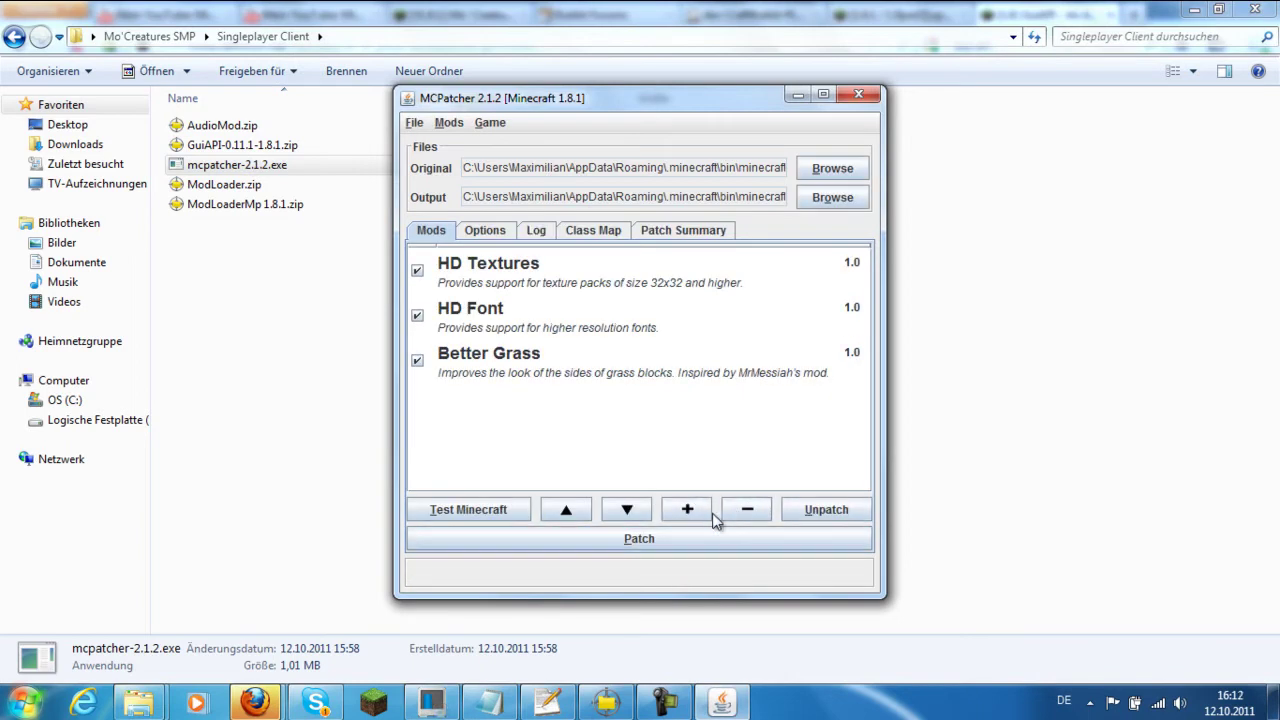
# Add ModLoader and ModLoaderMp 1.8.1 as external mods in MCPatcher
pyautogui.click(702, 514)
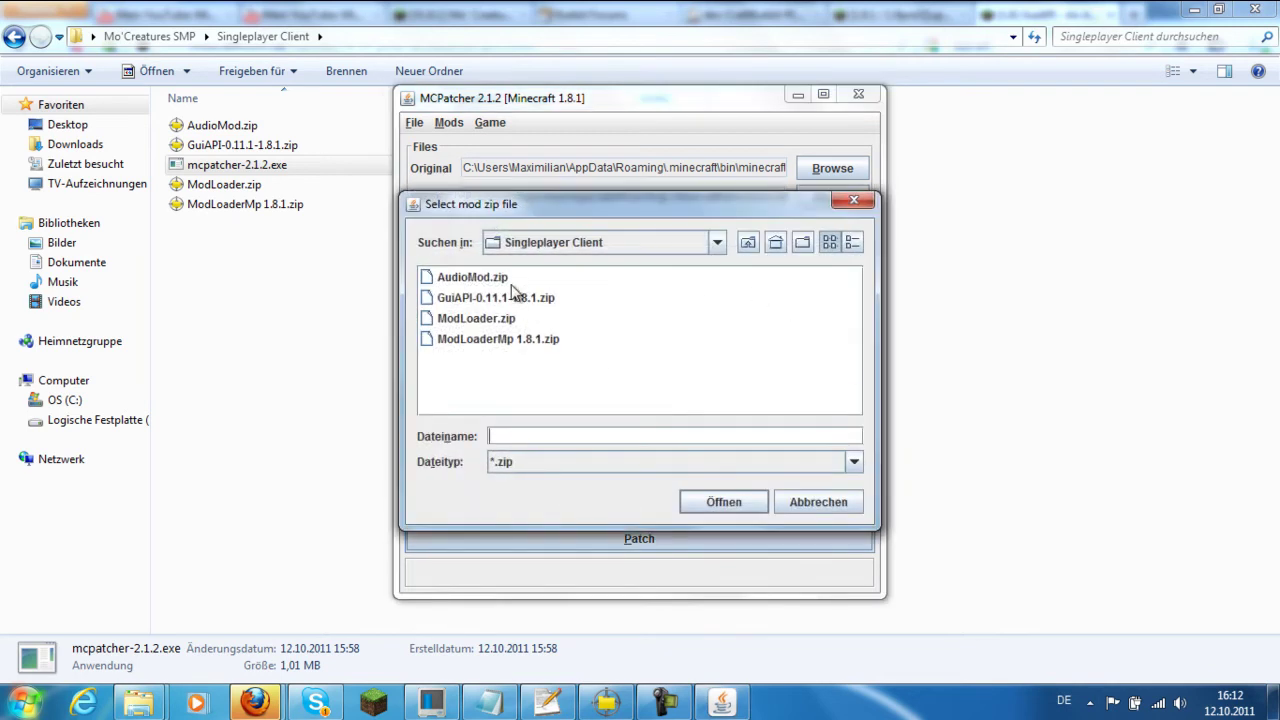
pyautogui.click(515, 707)
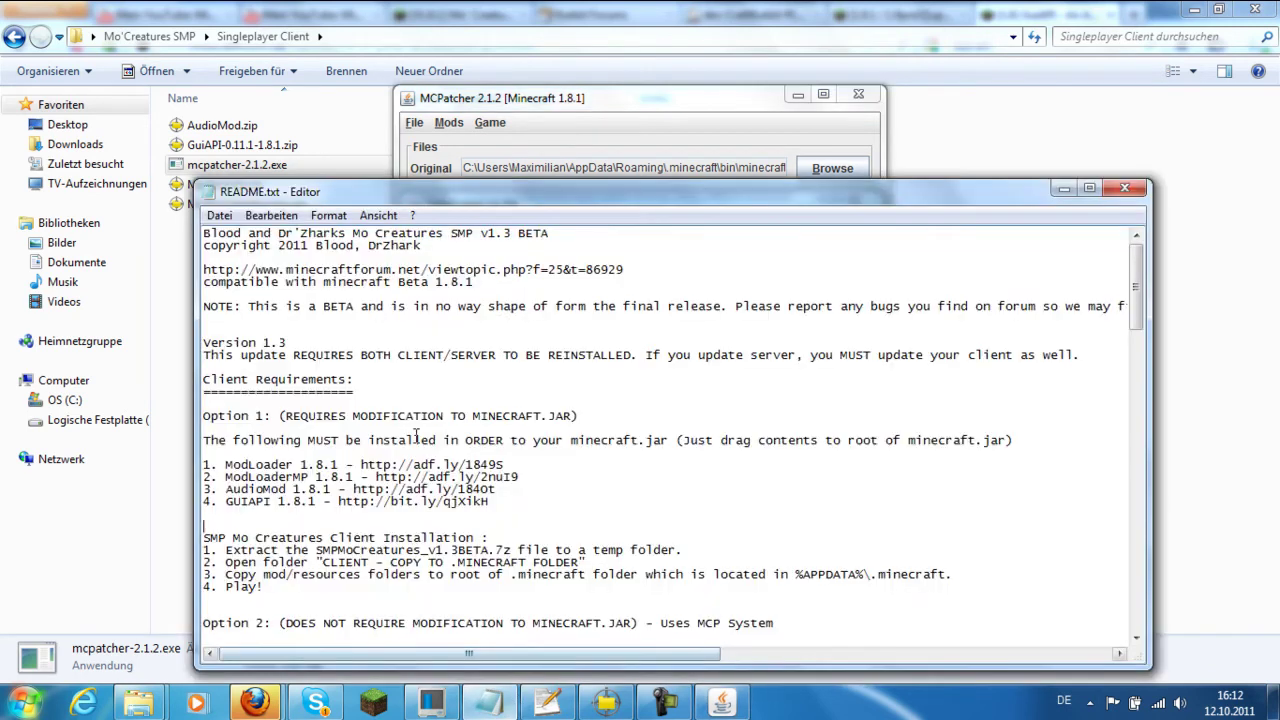
pyautogui.doubleClick(256, 465)
pyautogui.click(1084, 189)
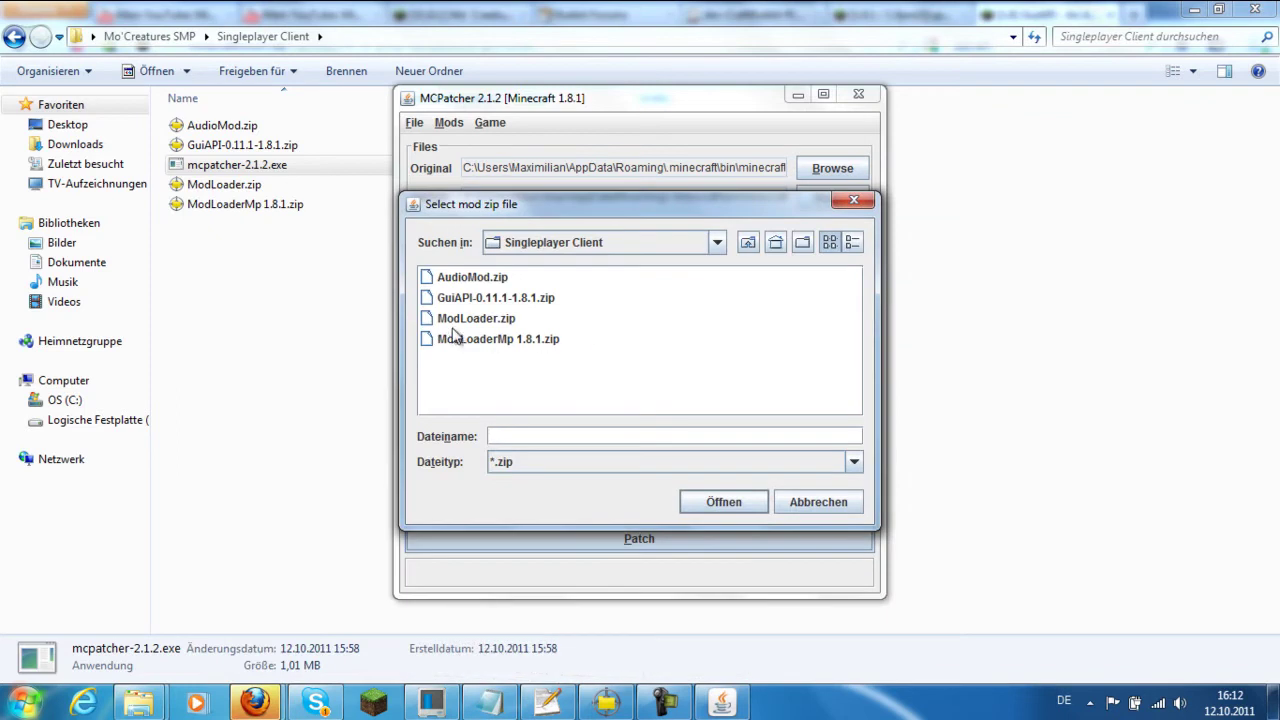
pyautogui.doubleClick(470, 318)
pyautogui.click(745, 562)
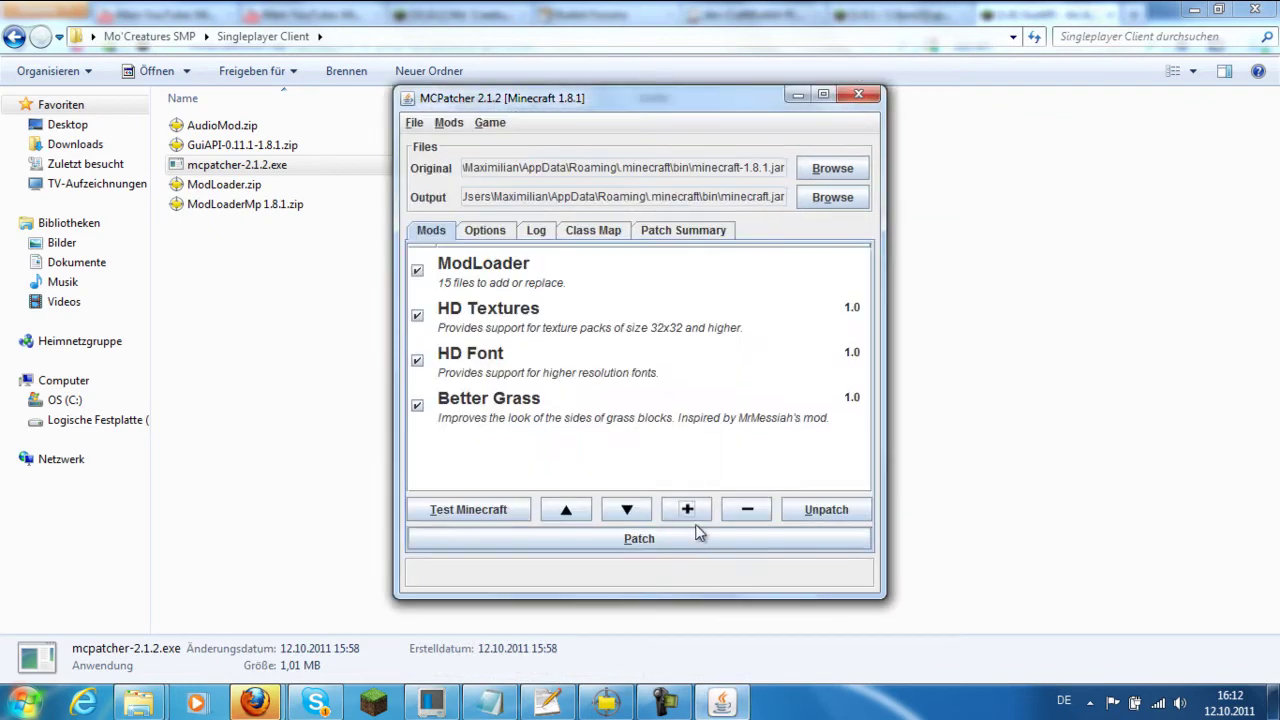
pyautogui.click(687, 509)
pyautogui.press('Escape')
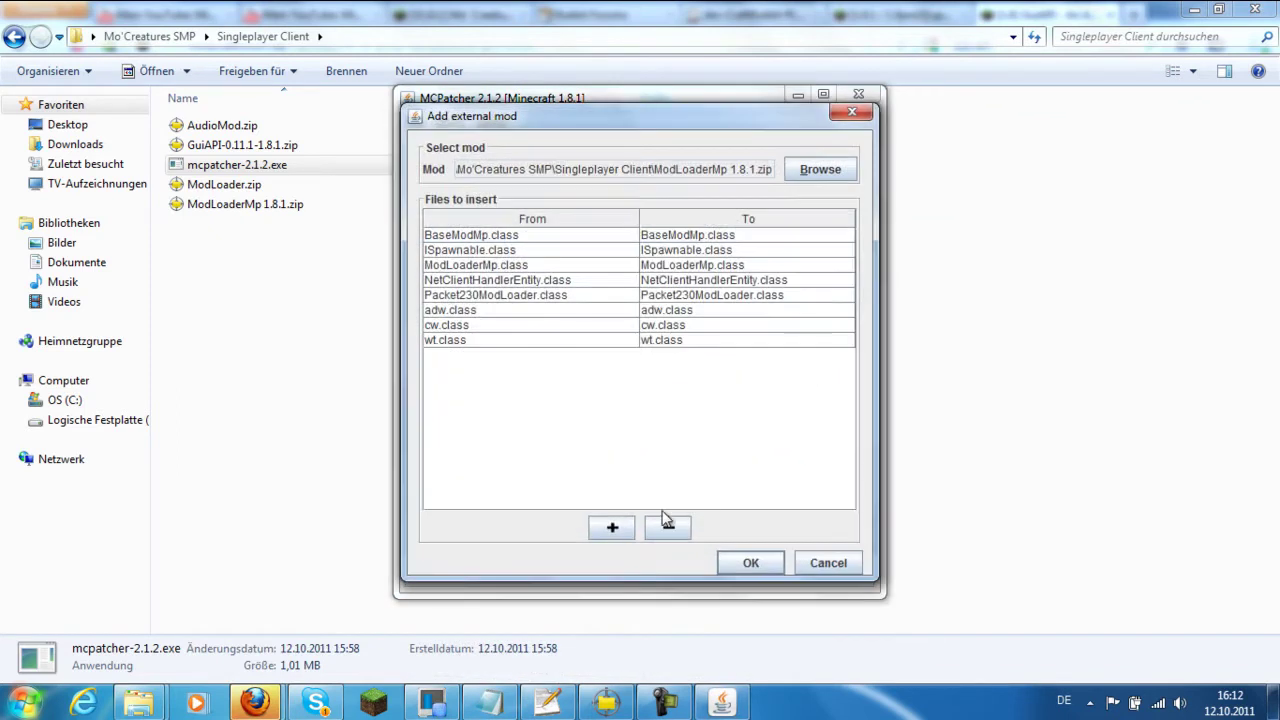
pyautogui.click(742, 562)
# Add AudioMod.zip and GuiAPI-0.11.1-1.8.1.zip as external mods, keeping the root folder
pyautogui.click(687, 509)
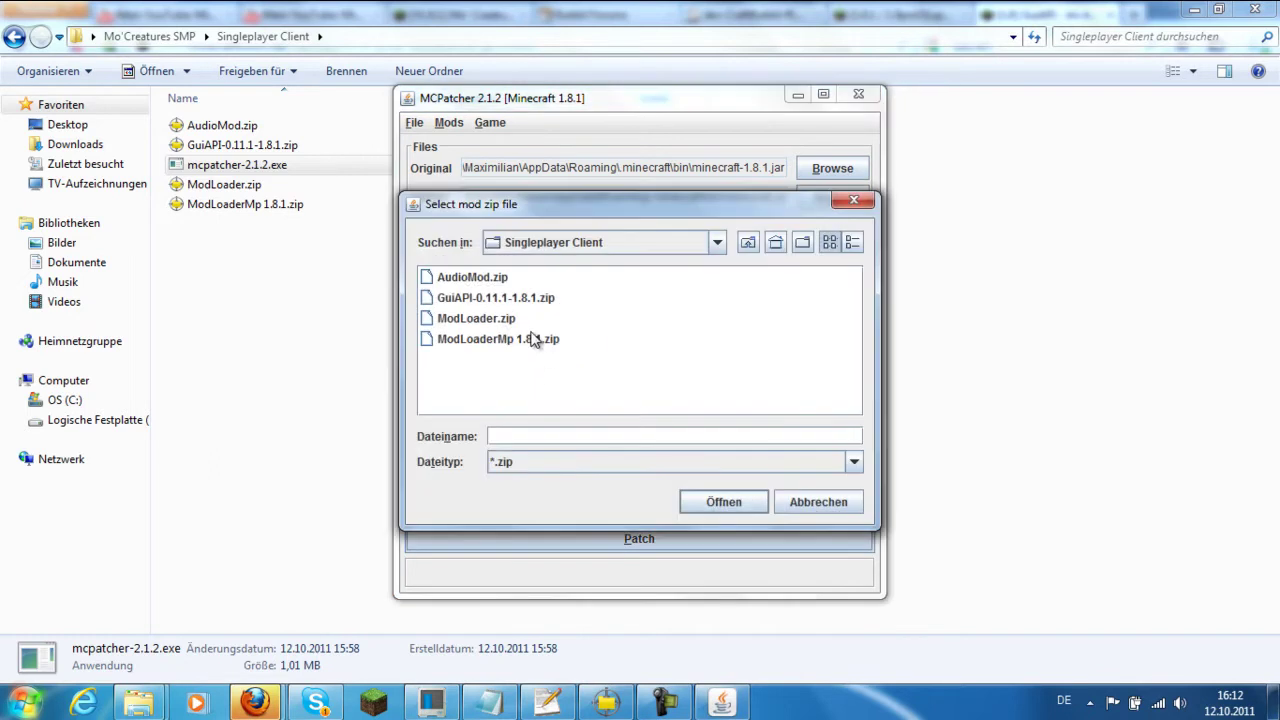
pyautogui.doubleClick(488, 287)
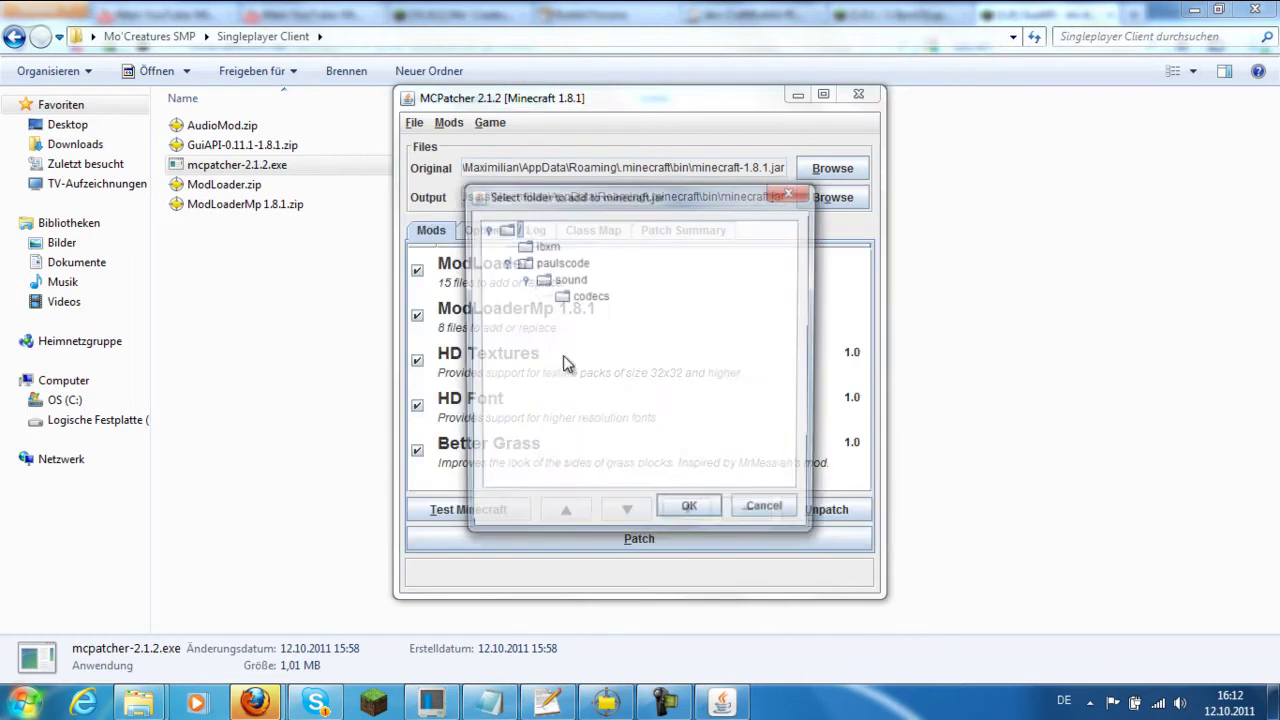
pyautogui.click(690, 512)
pyautogui.click(742, 562)
pyautogui.click(687, 509)
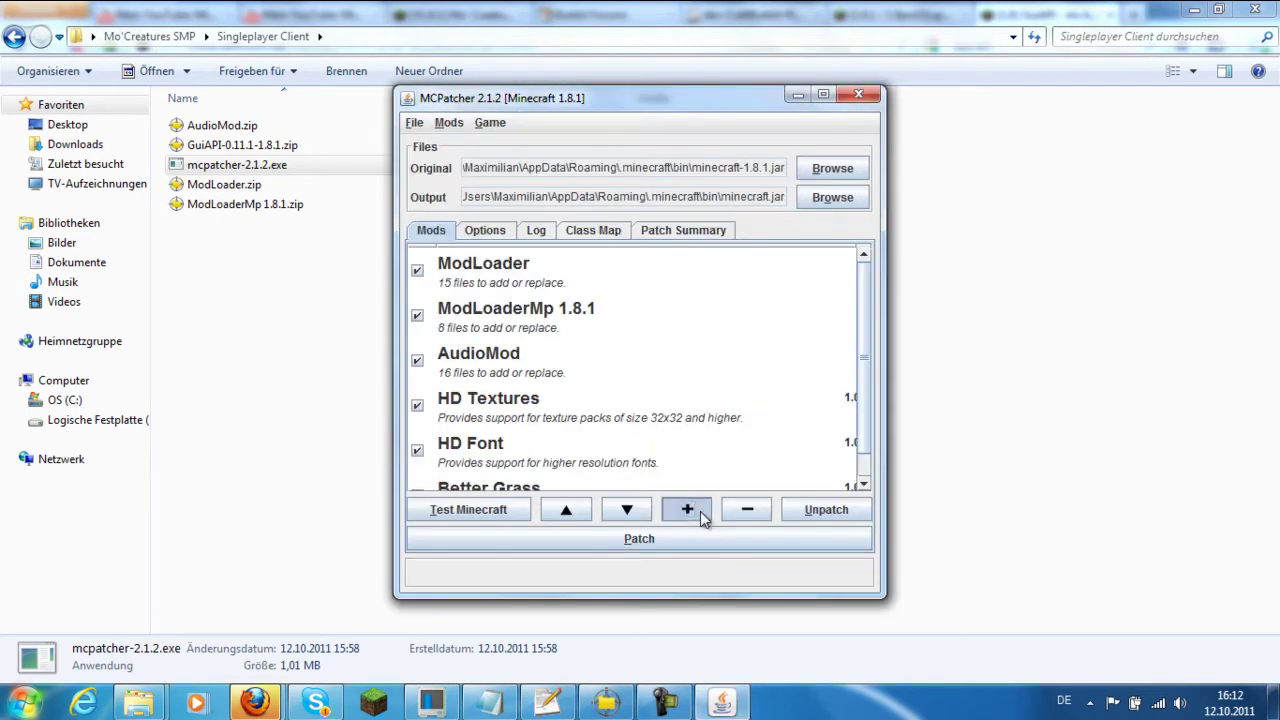
pyautogui.doubleClick(496, 298)
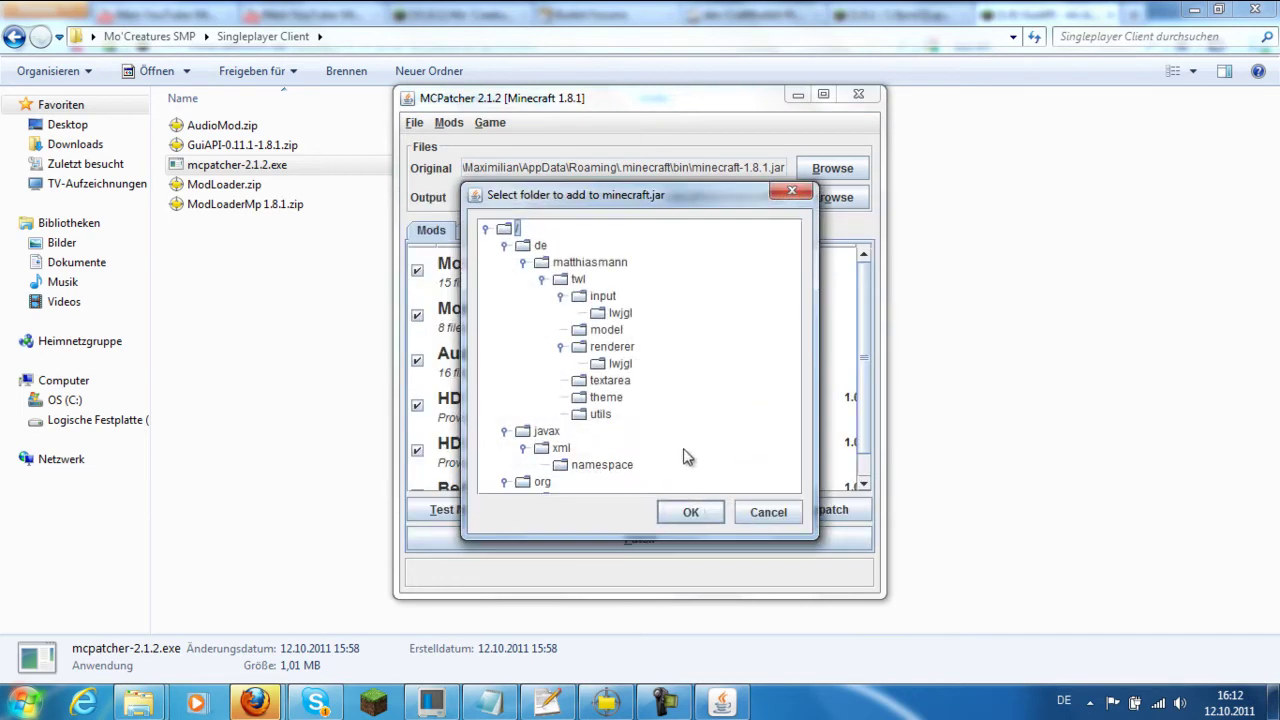
pyautogui.click(690, 512)
pyautogui.click(744, 571)
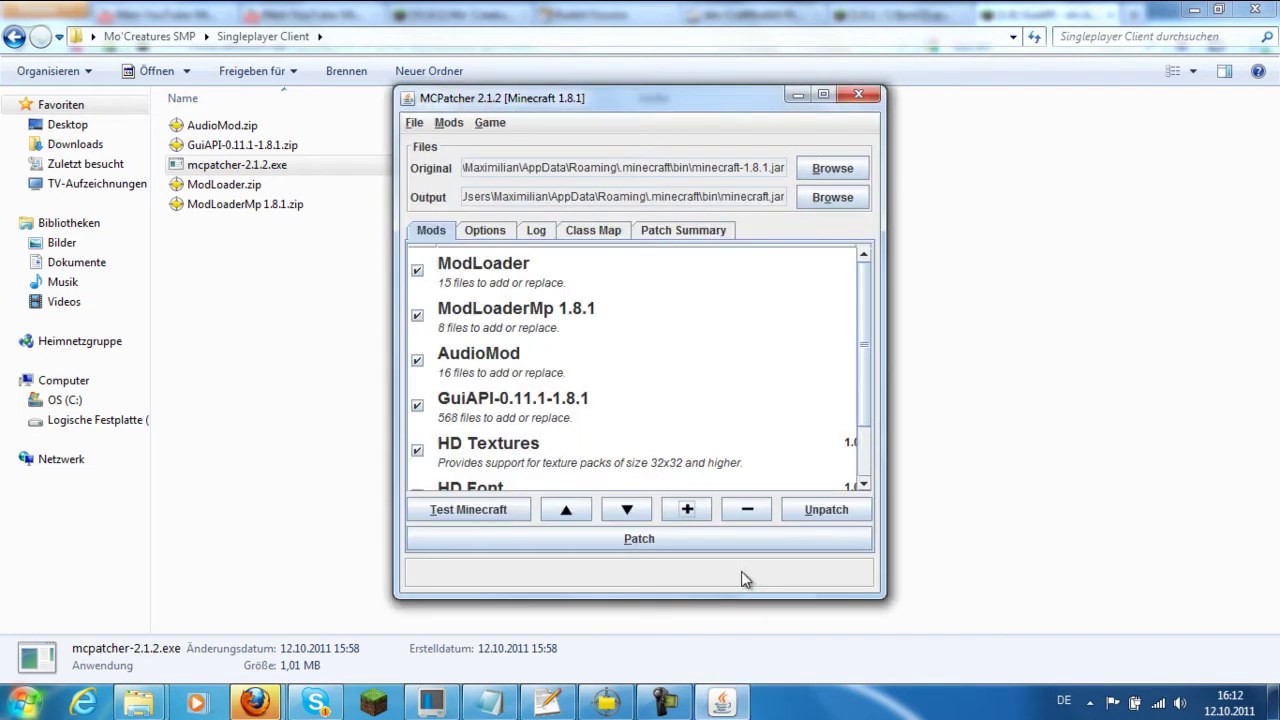
# Patch minecraft.jar with the selected mods and close MCPatcher
pyautogui.scroll(-2, 870, 400)
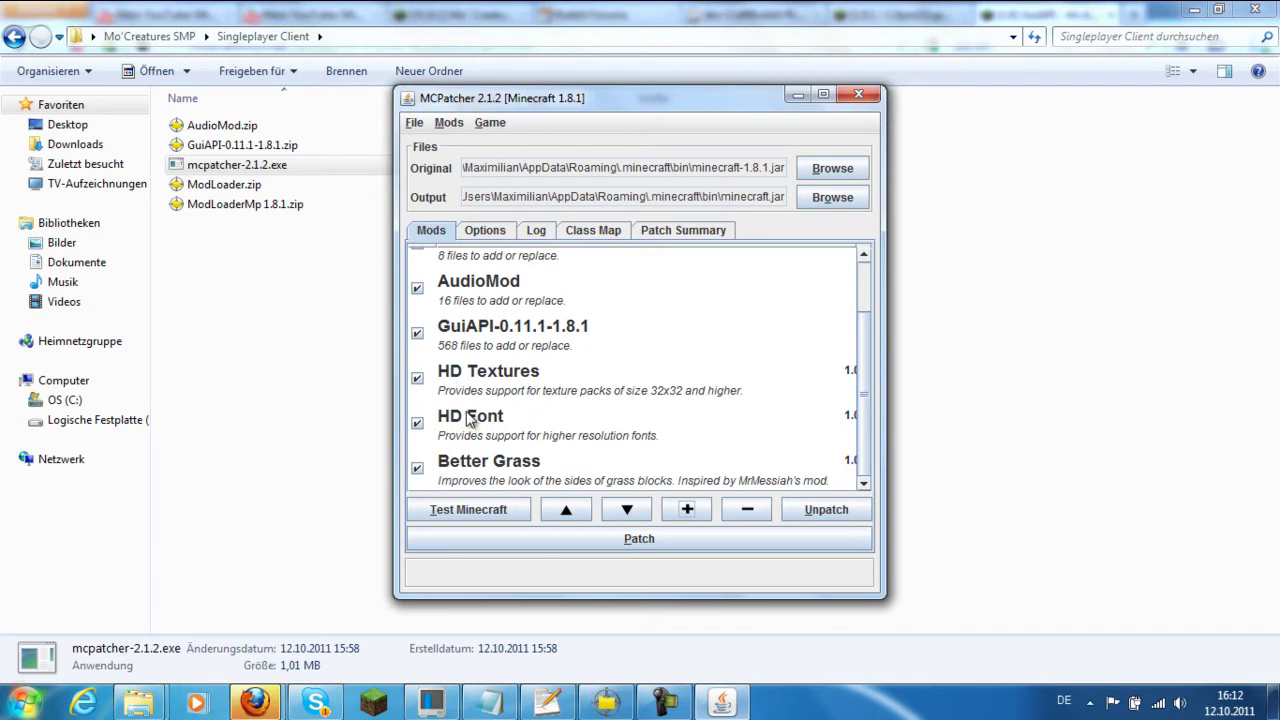
pyautogui.click(605, 550)
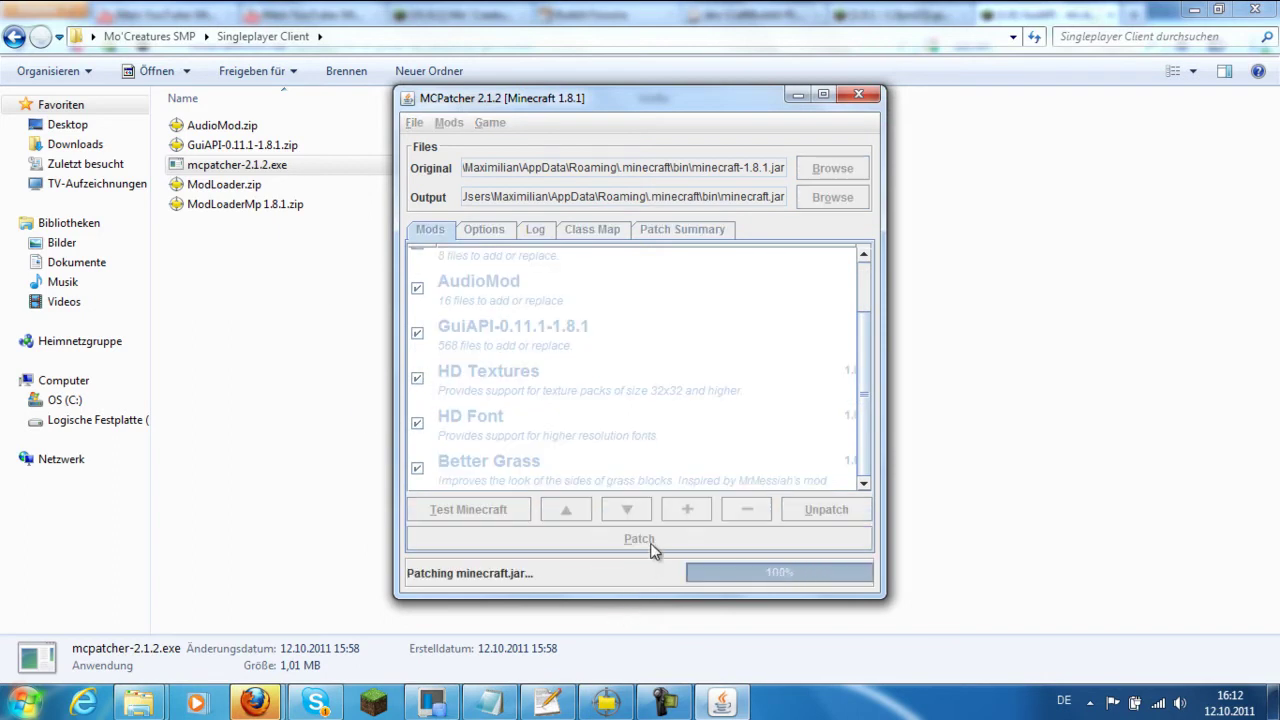
pyautogui.click(858, 95)
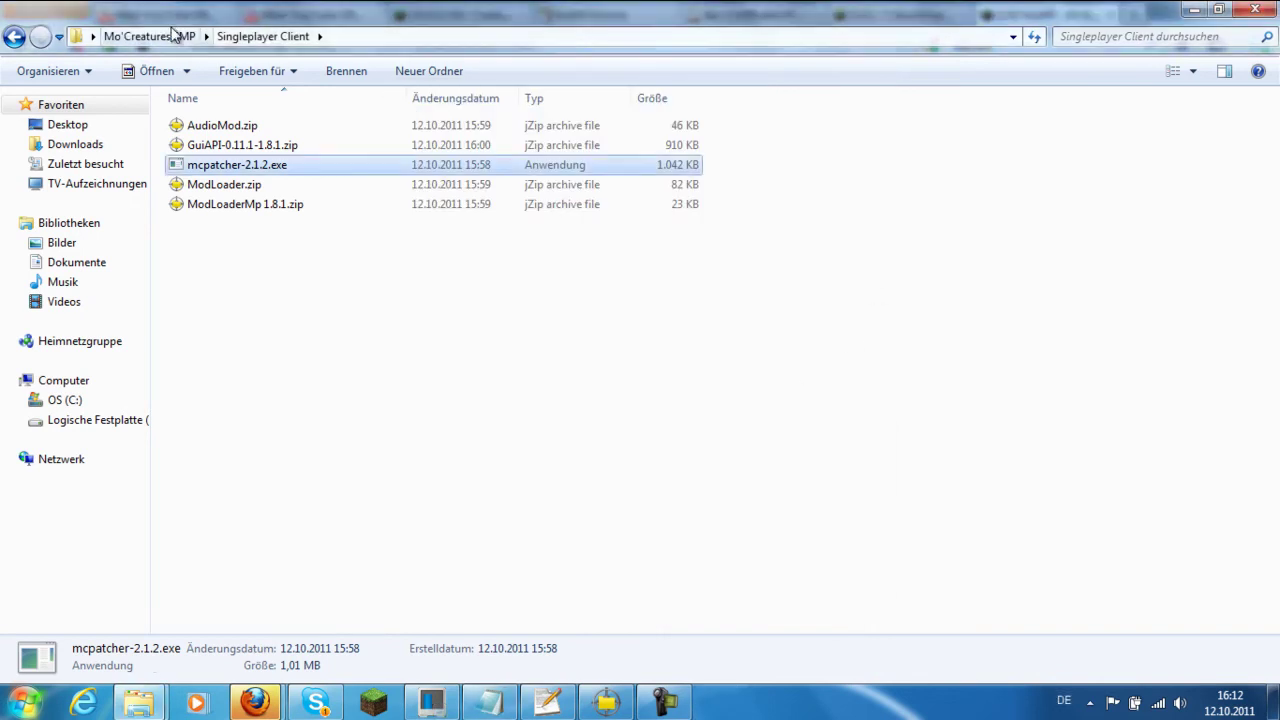
# Open the CLIENT - COPY TO .MINECRAFT FOLDER inside SMPMoCreatures_v1.3.1BETA
pyautogui.click(171, 35)
pyautogui.doubleClick(322, 144)
pyautogui.doubleClick(322, 140)
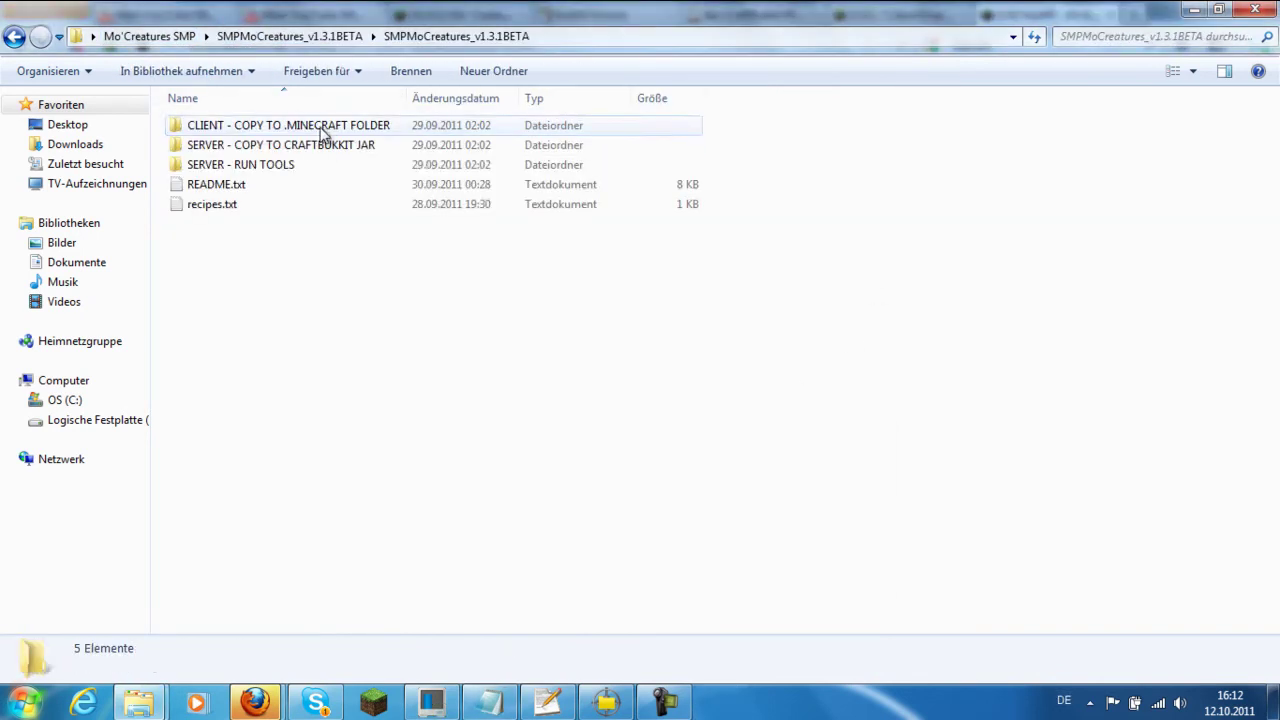
pyautogui.doubleClick(365, 128)
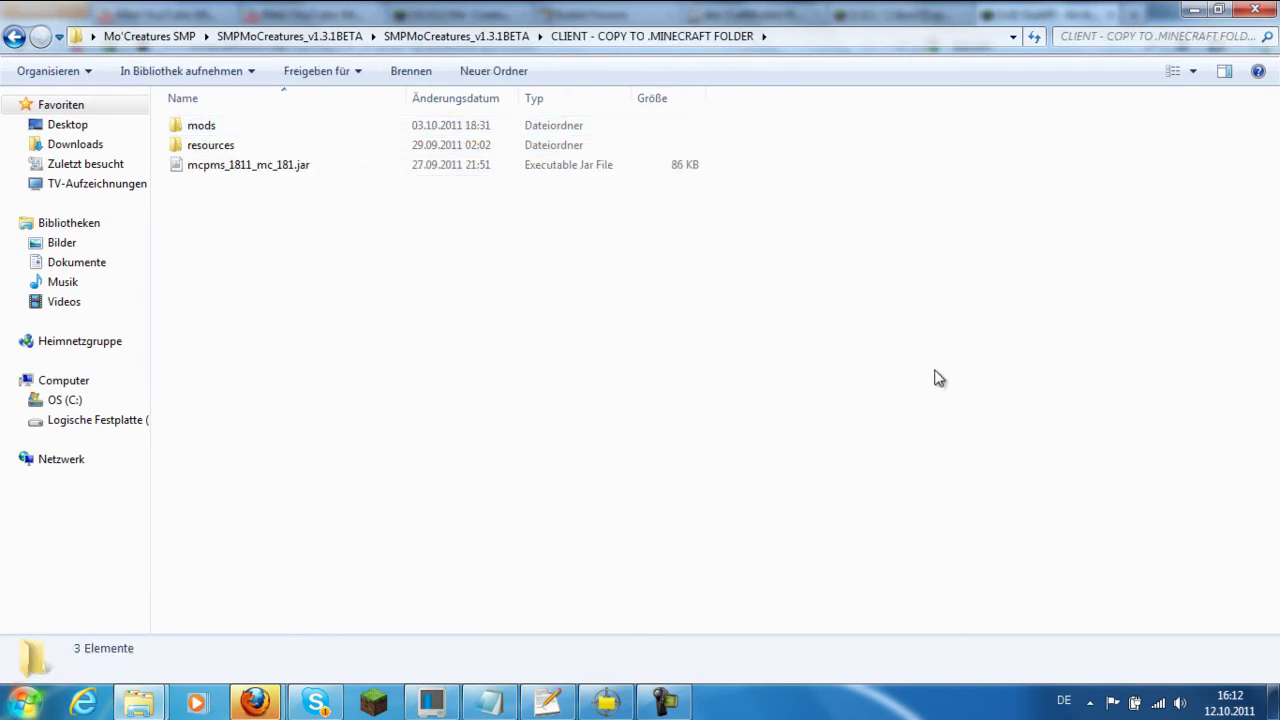
# Open a second Explorer window at the %appdata% Roaming folder
pyautogui.moveTo(982, 336); pyautogui.dragTo(50, 42)
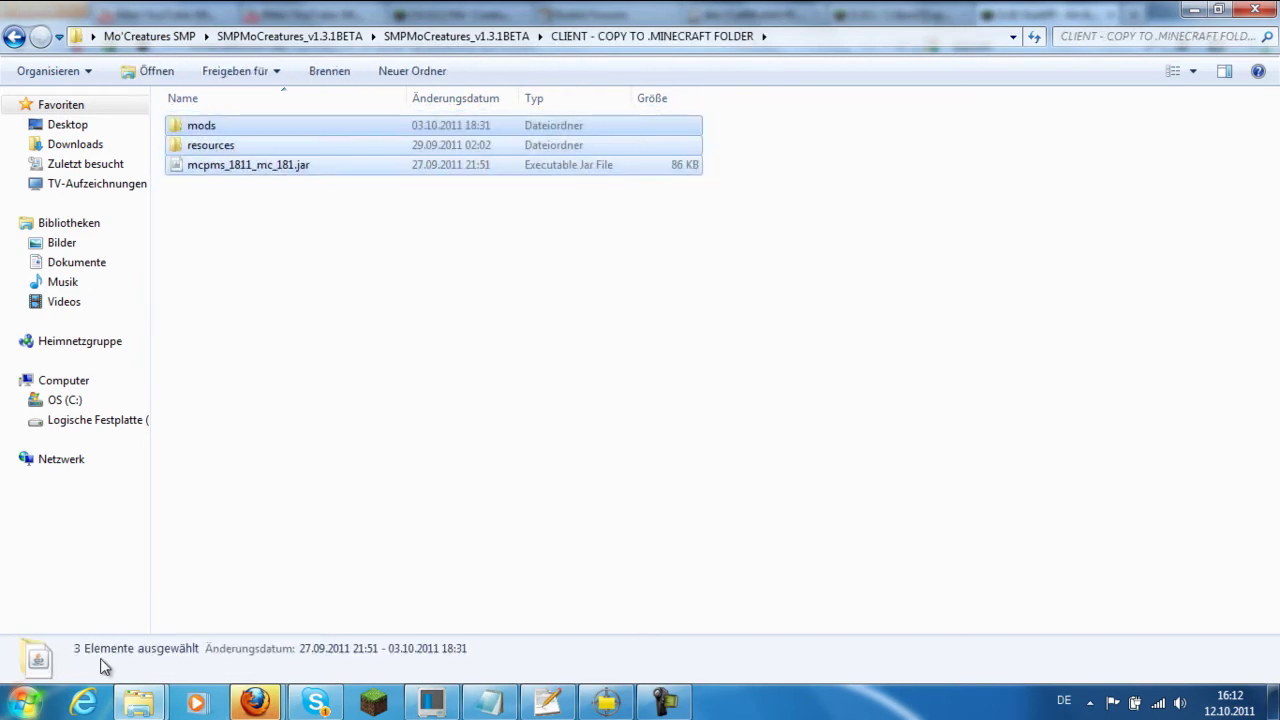
pyautogui.click(150, 706)
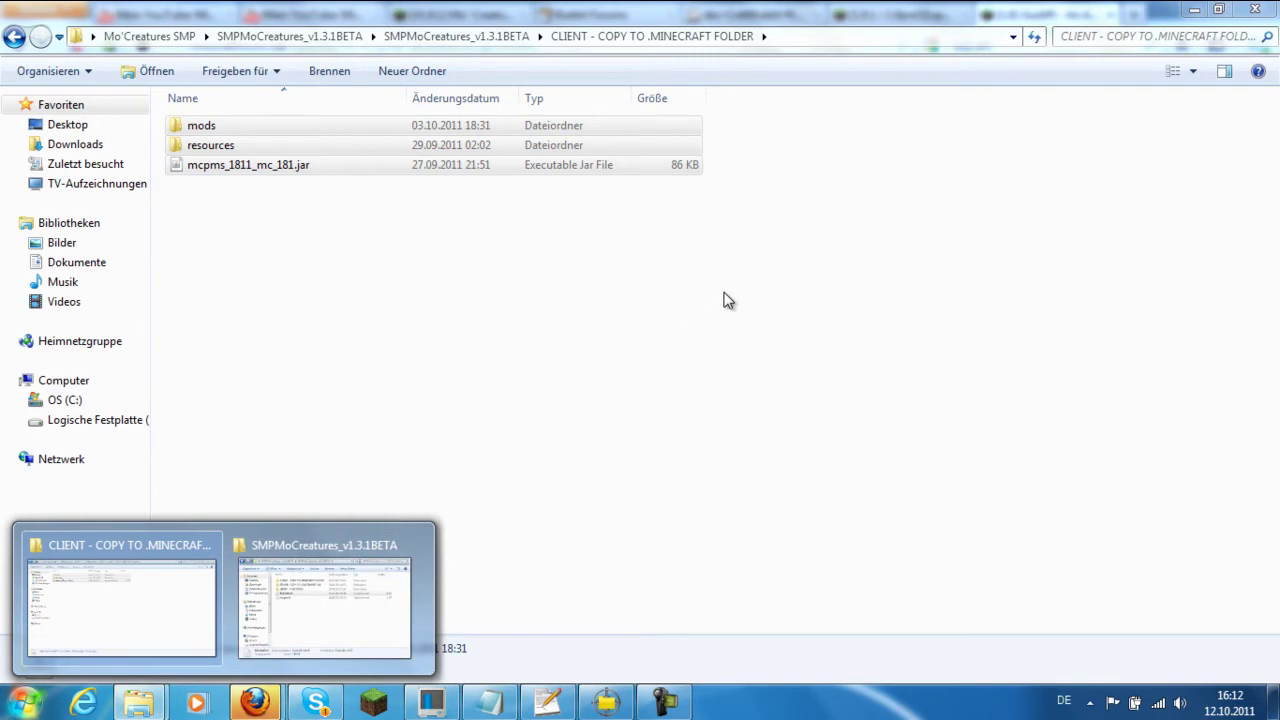
pyautogui.press('super+e')
pyautogui.click(531, 68)
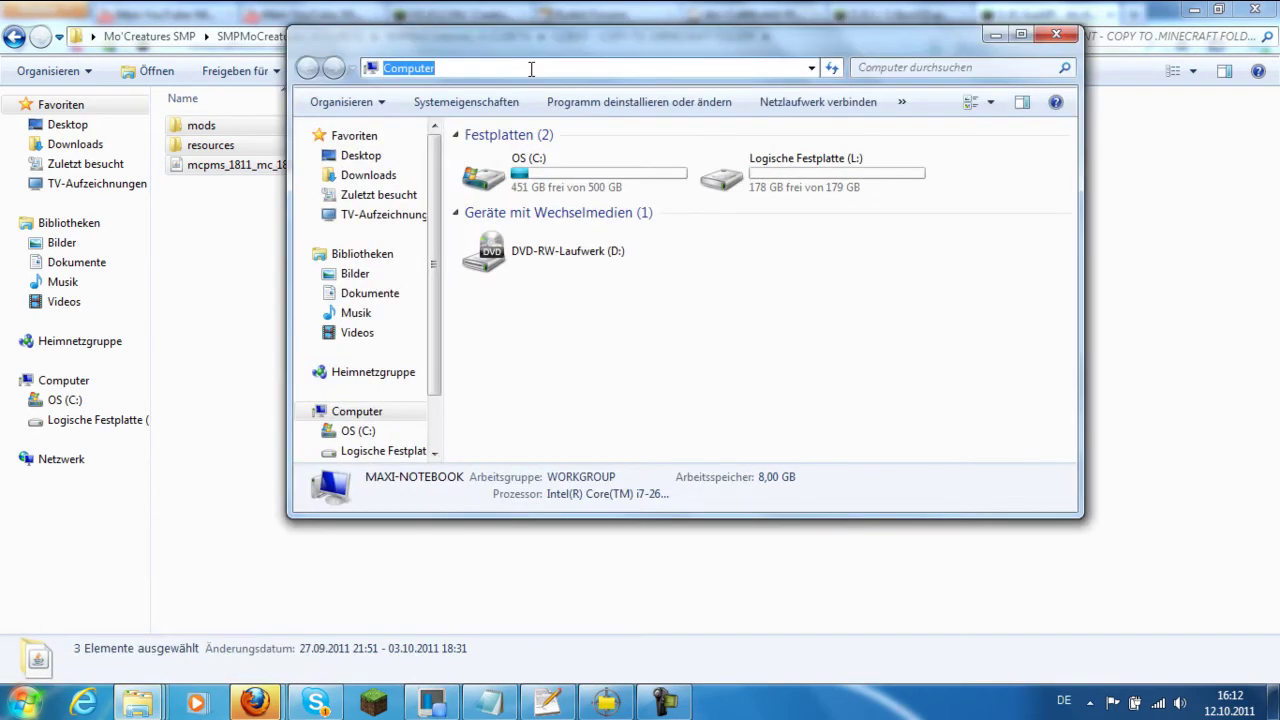
pyautogui.write('%appdata%')
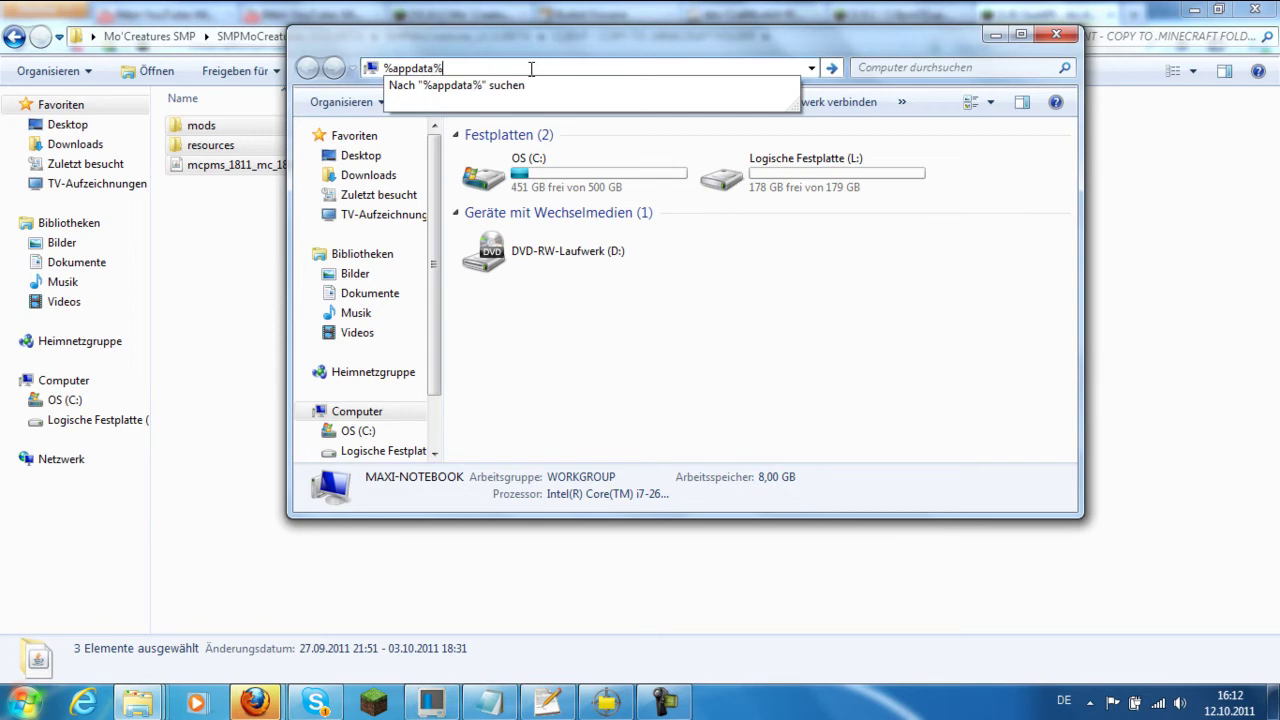
pyautogui.press('Return')
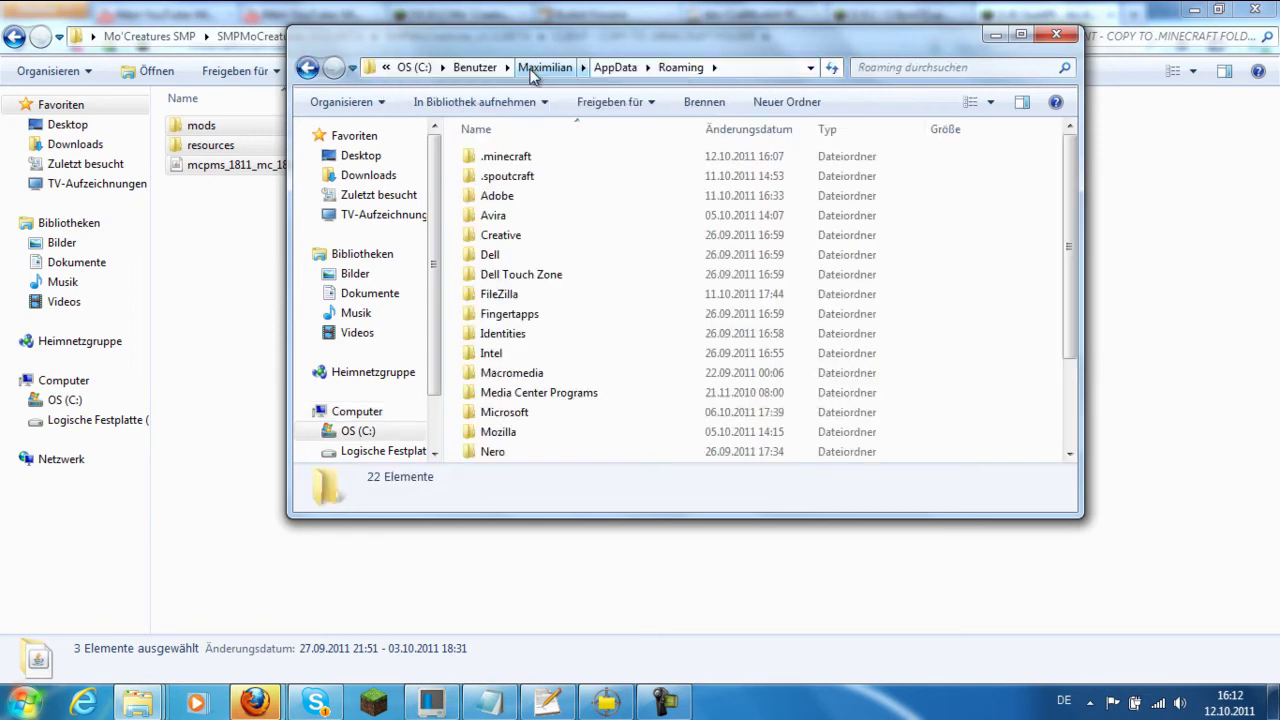
# Check .minecraft's mods and smpmocreatures folders, then return to .minecraft
pyautogui.doubleClick(569, 156)
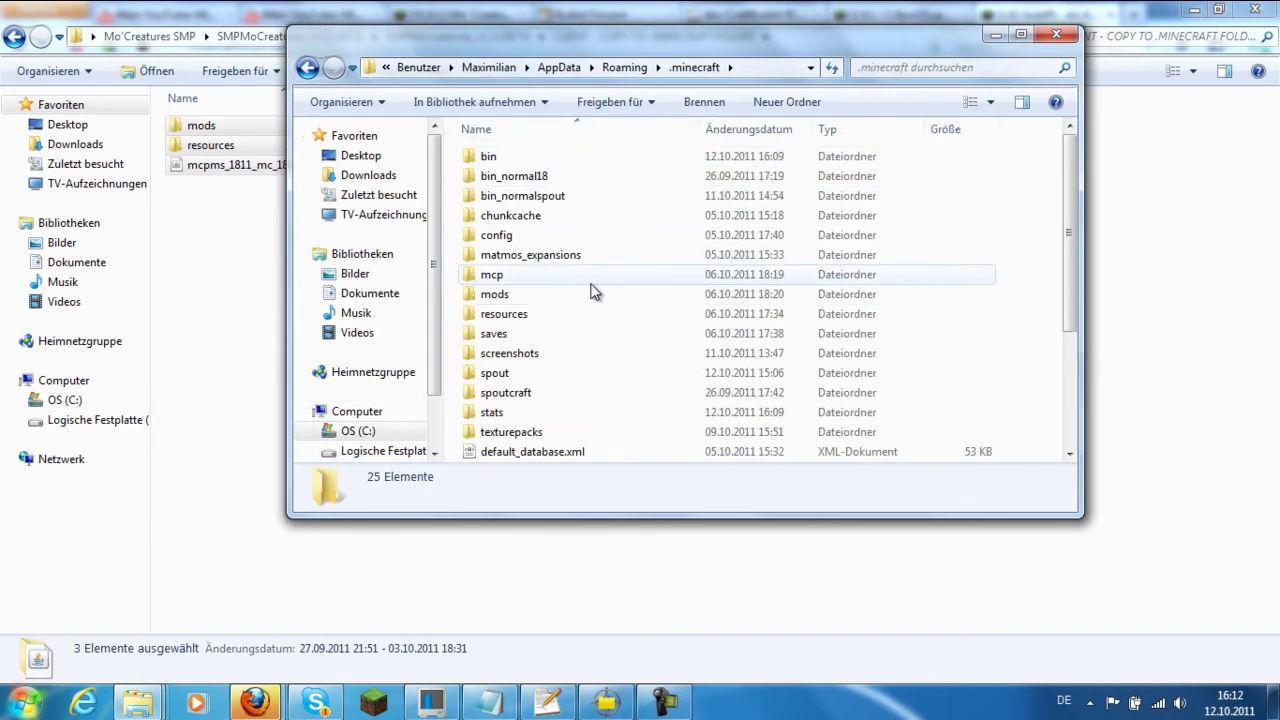
pyautogui.click(590, 296)
pyautogui.doubleClick(590, 296)
pyautogui.doubleClick(548, 175)
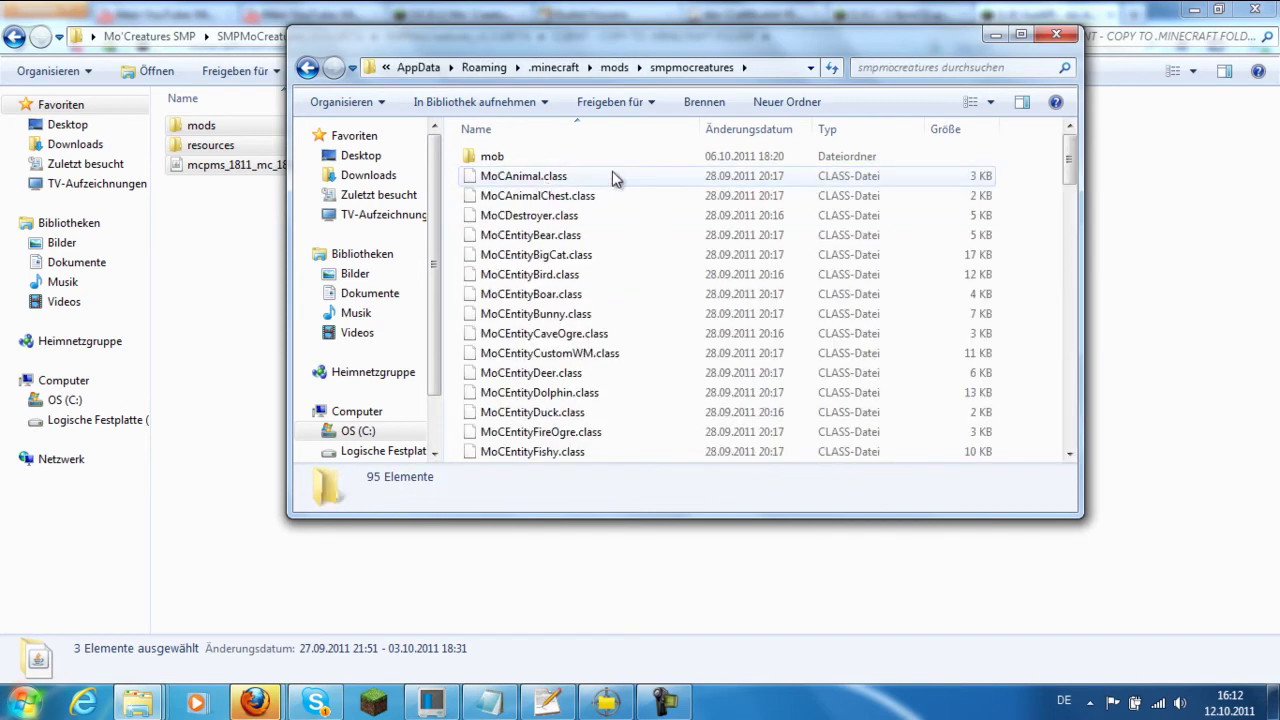
pyautogui.scroll(-4, 644, 333)
pyautogui.scroll(-4, 644, 333)
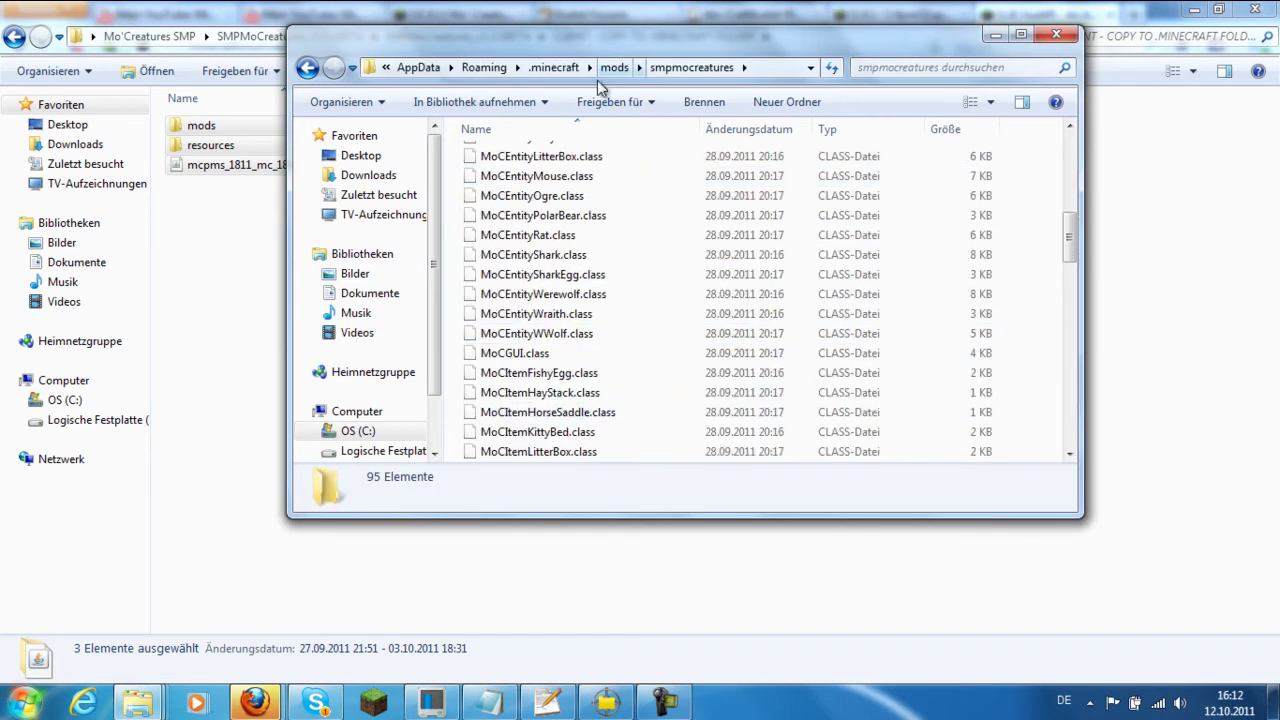
pyautogui.click(307, 68)
pyautogui.click(307, 67)
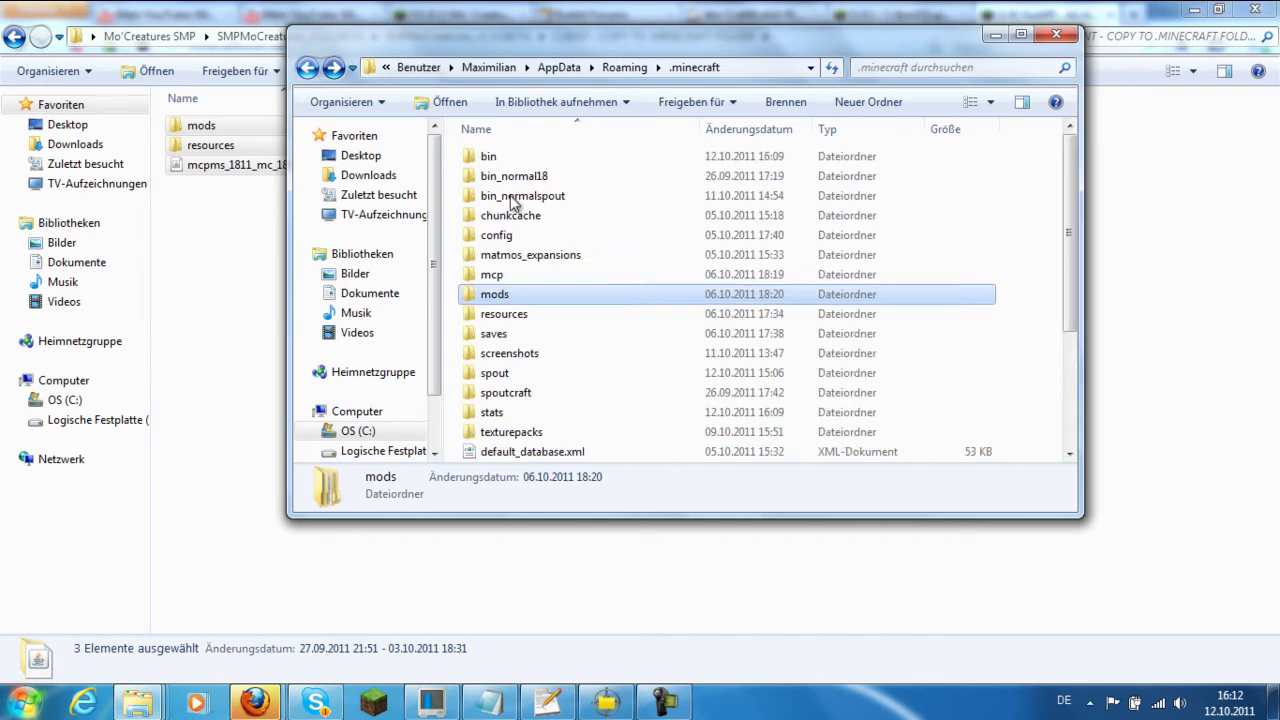
pyautogui.scroll(-5, 700, 400)
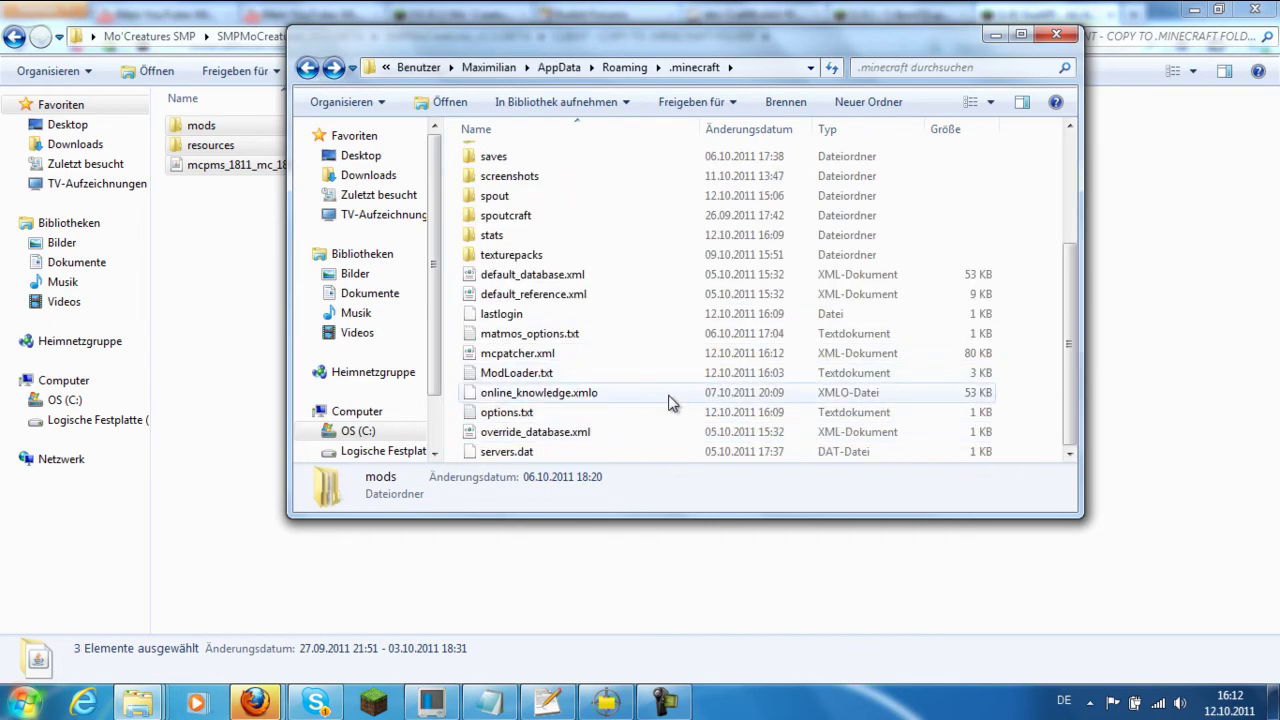
# Move mcpms_1811_mc_181.jar from the client folder into .minecraft
pyautogui.click(257, 194)
pyautogui.click(279, 172)
pyautogui.moveTo(279, 172); pyautogui.dragTo(993, 374)
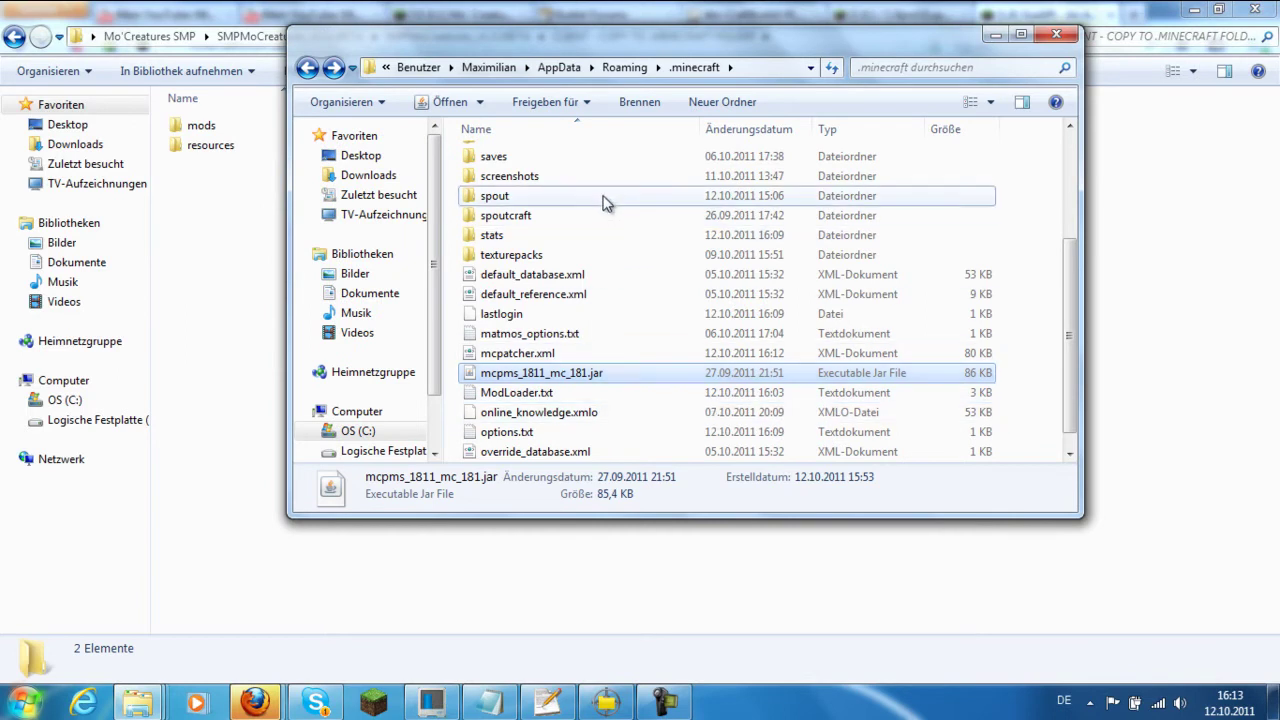
pyautogui.scroll(1, 605, 198)
# Merge the client's resources\mod folder into .minecraft\resources, confirming the folder and file conflicts
pyautogui.doubleClick(555, 158)
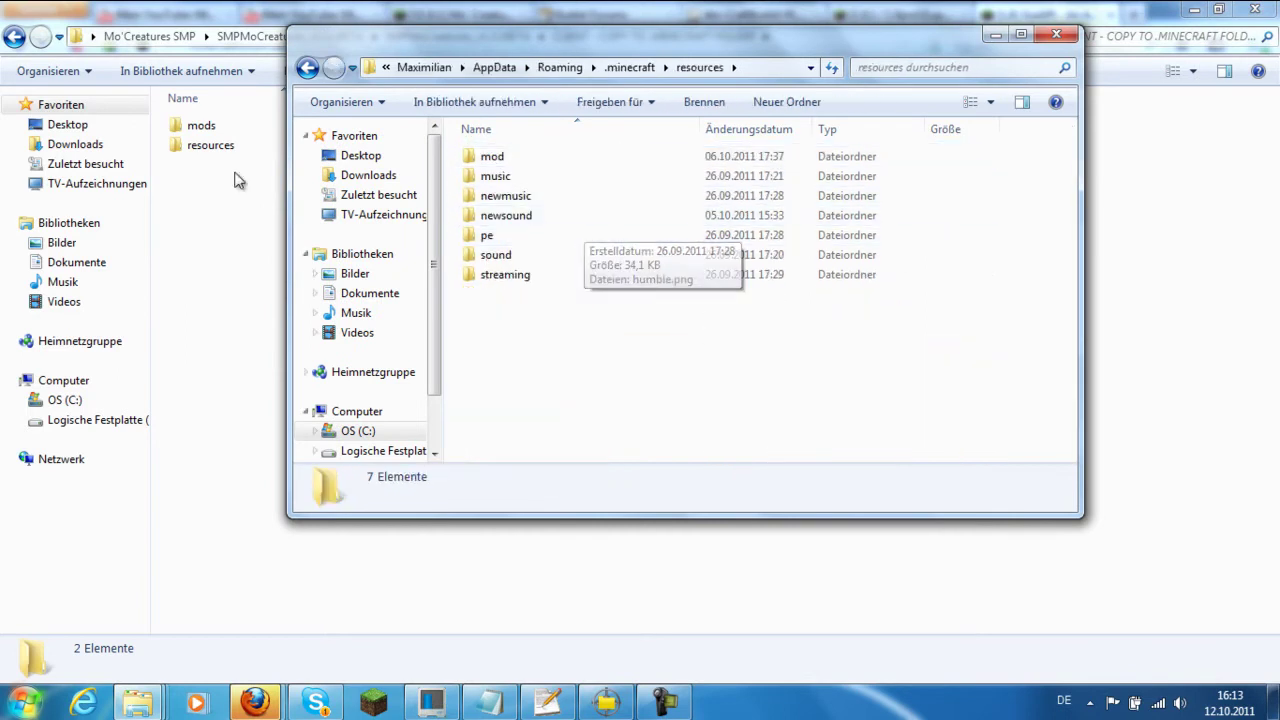
pyautogui.doubleClick(205, 147)
pyautogui.doubleClick(205, 128)
pyautogui.click(15, 37)
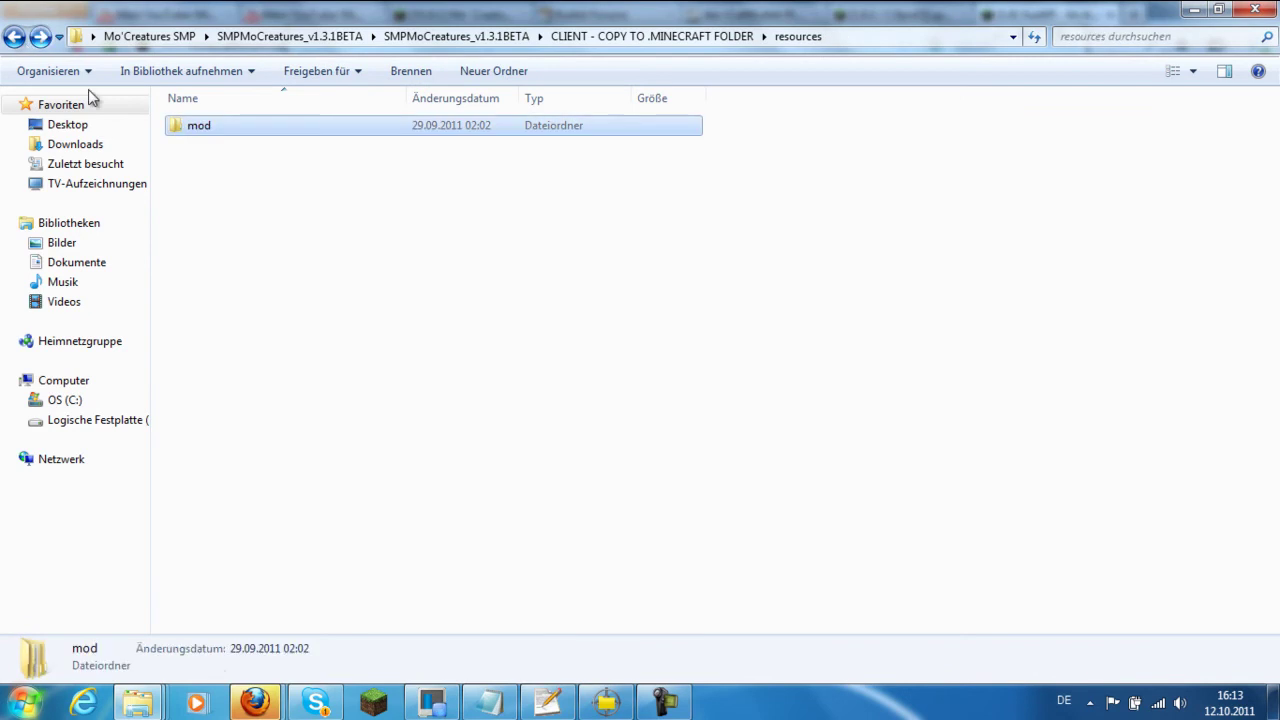
pyautogui.moveTo(138, 703)
pyautogui.moveTo(248, 598); pyautogui.dragTo(651, 358)
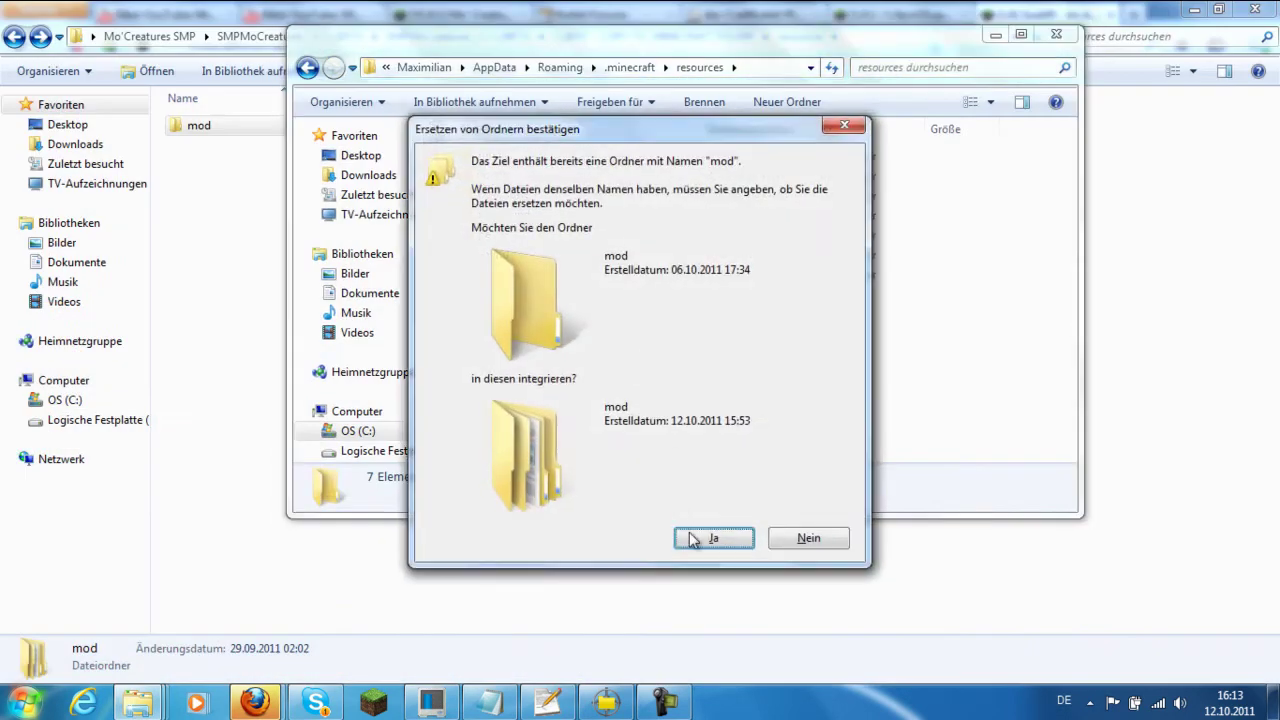
pyautogui.click(697, 537)
pyautogui.click(652, 530)
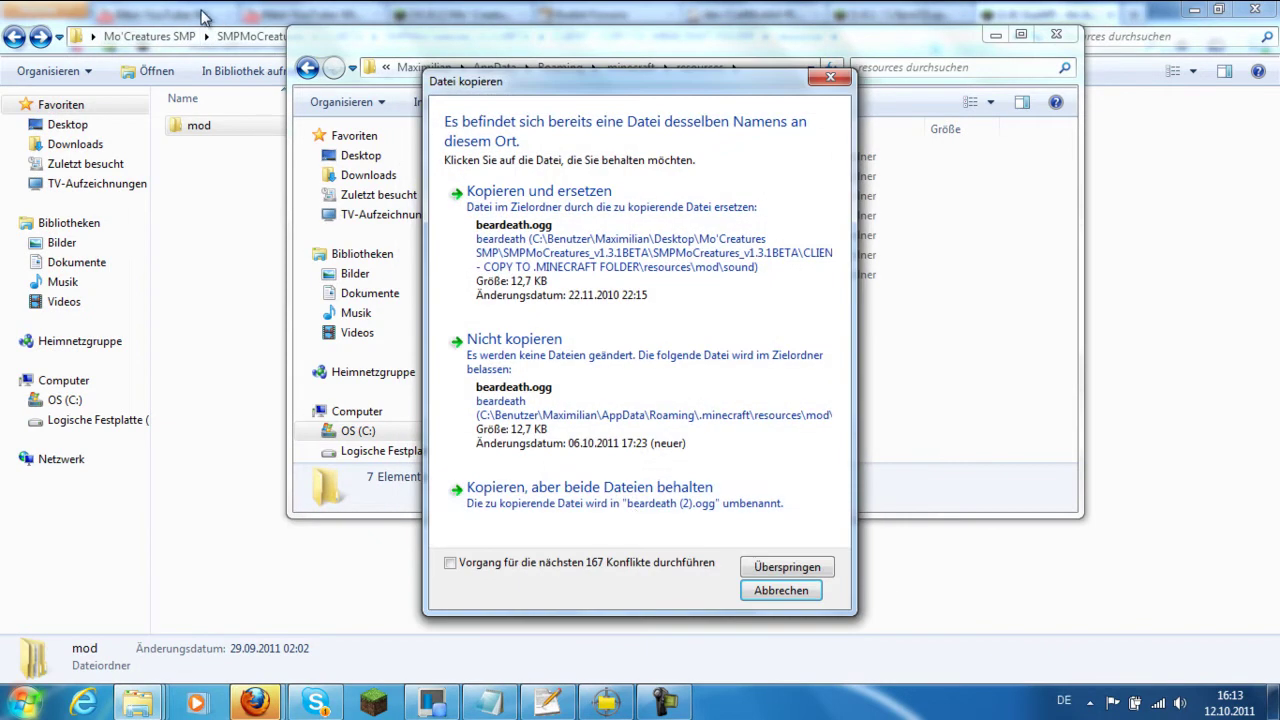
pyautogui.click(579, 257)
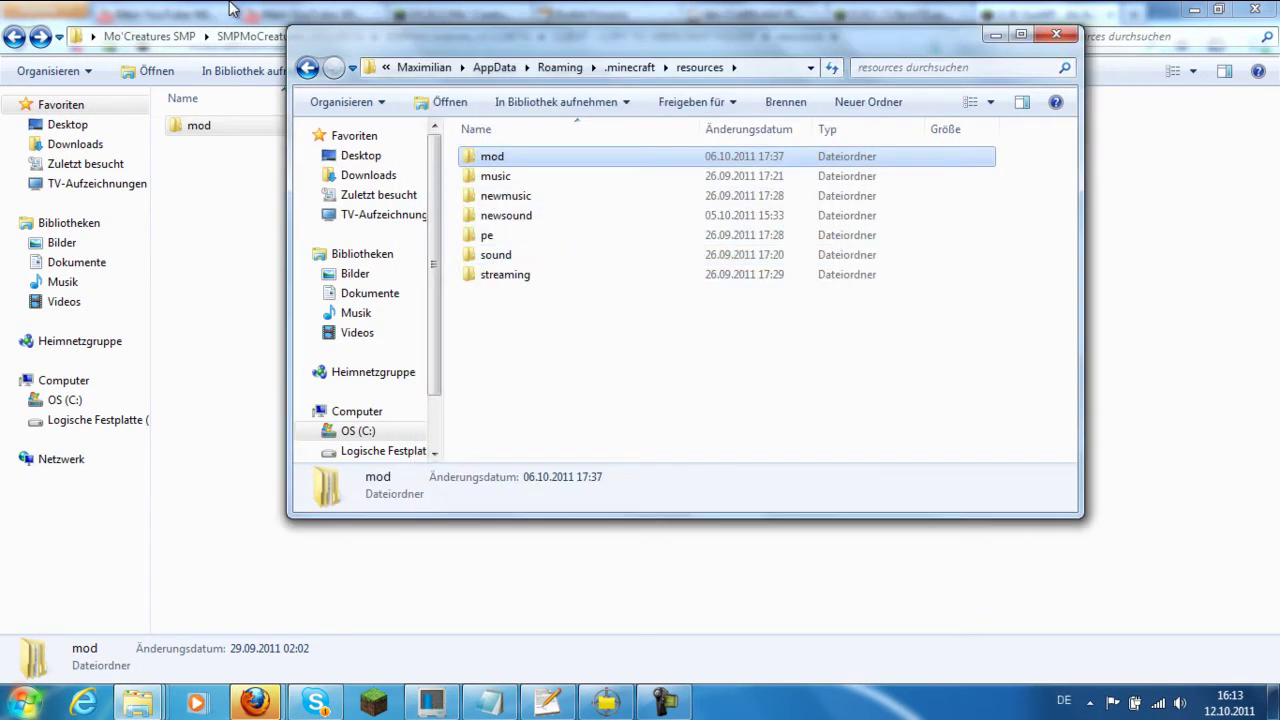
# Paste the client mods folder into .minecraft, confirm the merge, and open it
pyautogui.click(695, 17)
pyautogui.click(652, 36)
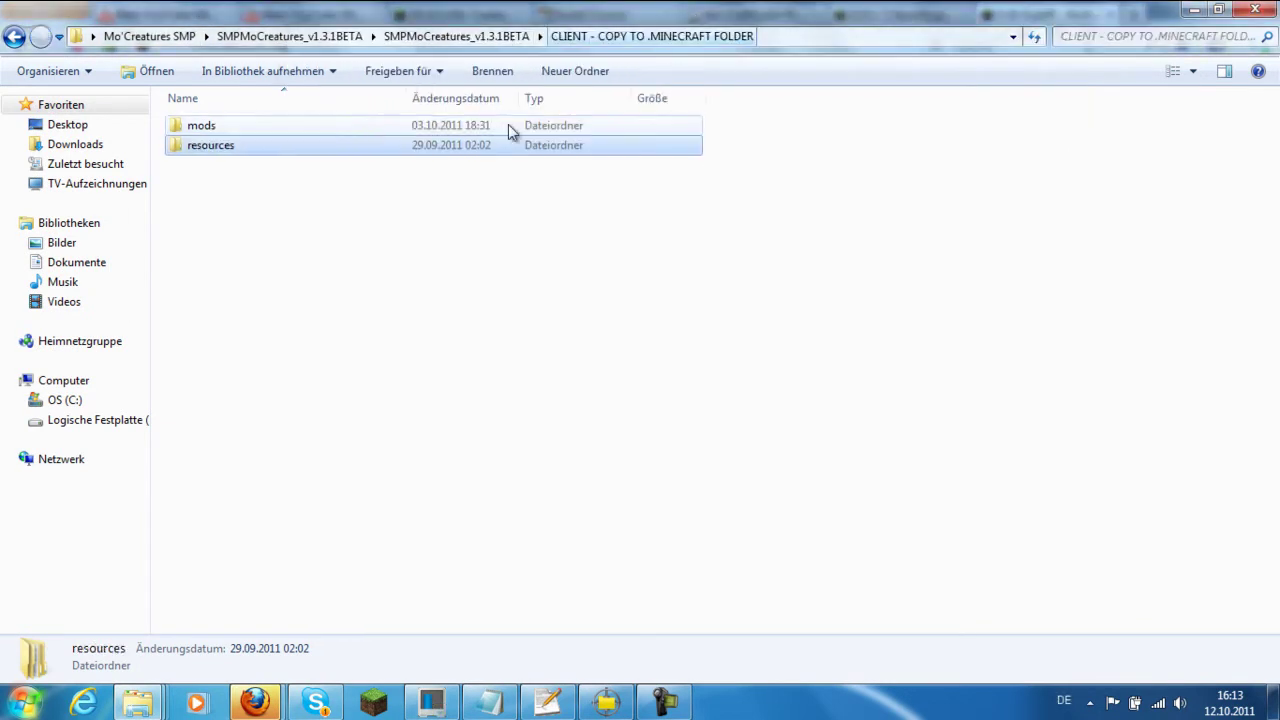
pyautogui.click(508, 125)
pyautogui.click(138, 702)
pyautogui.click(531, 620)
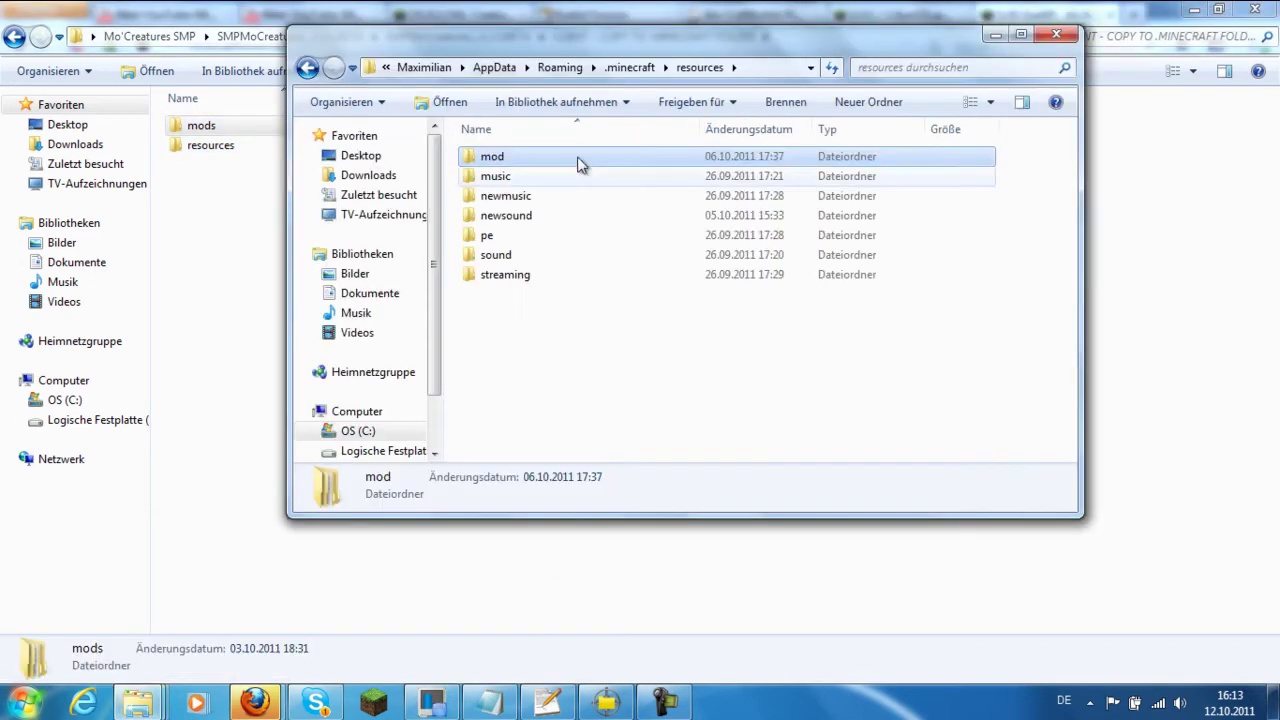
pyautogui.click(694, 67)
pyautogui.hotkey('ctrl', 'v')
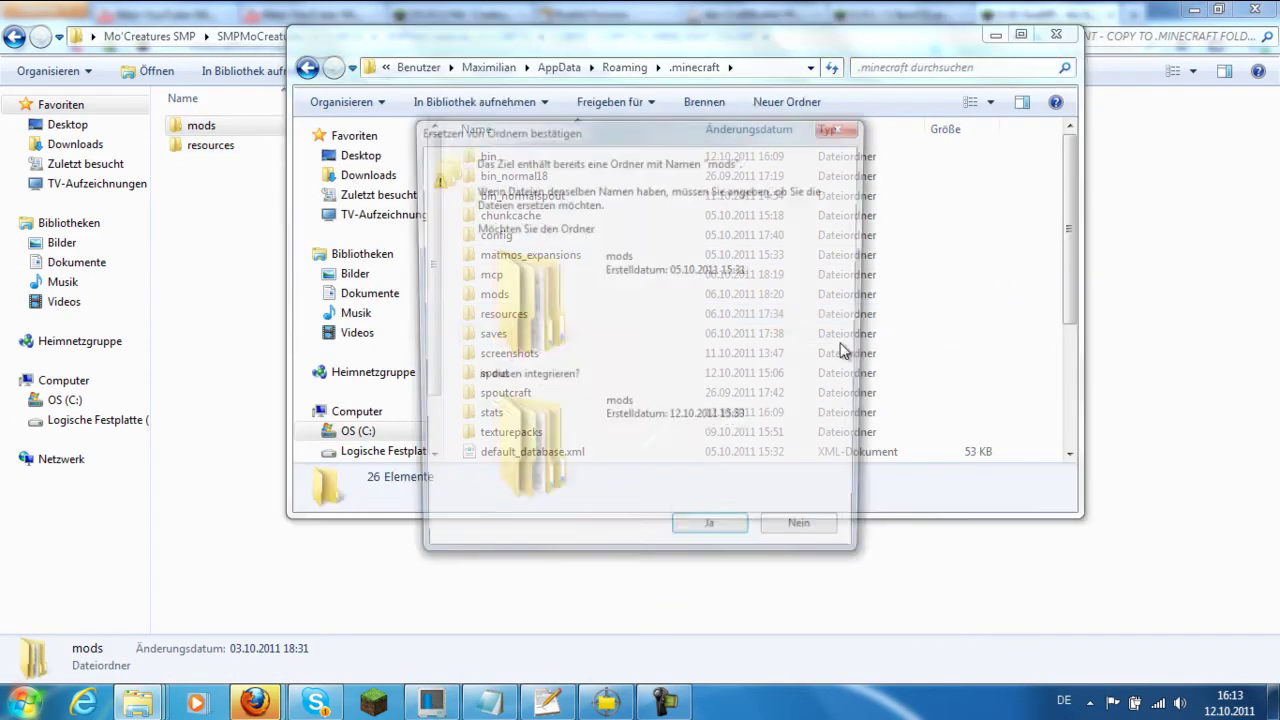
pyautogui.click(723, 534)
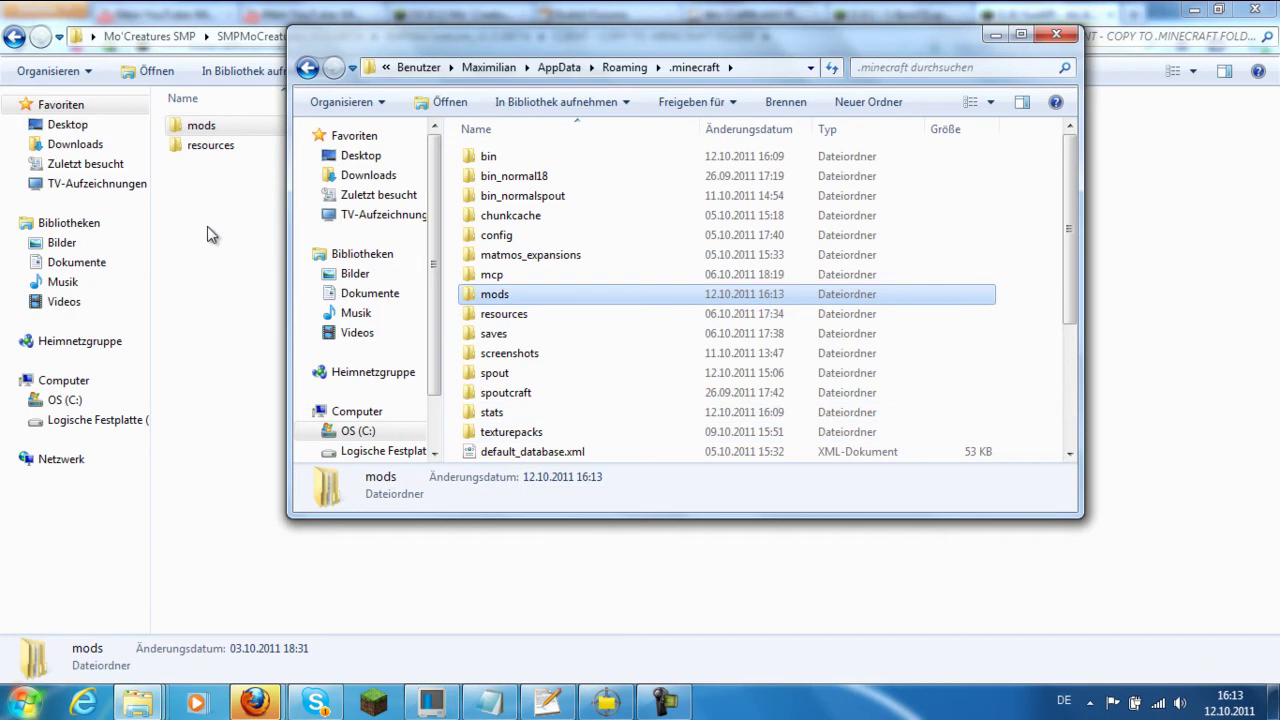
pyautogui.doubleClick(520, 296)
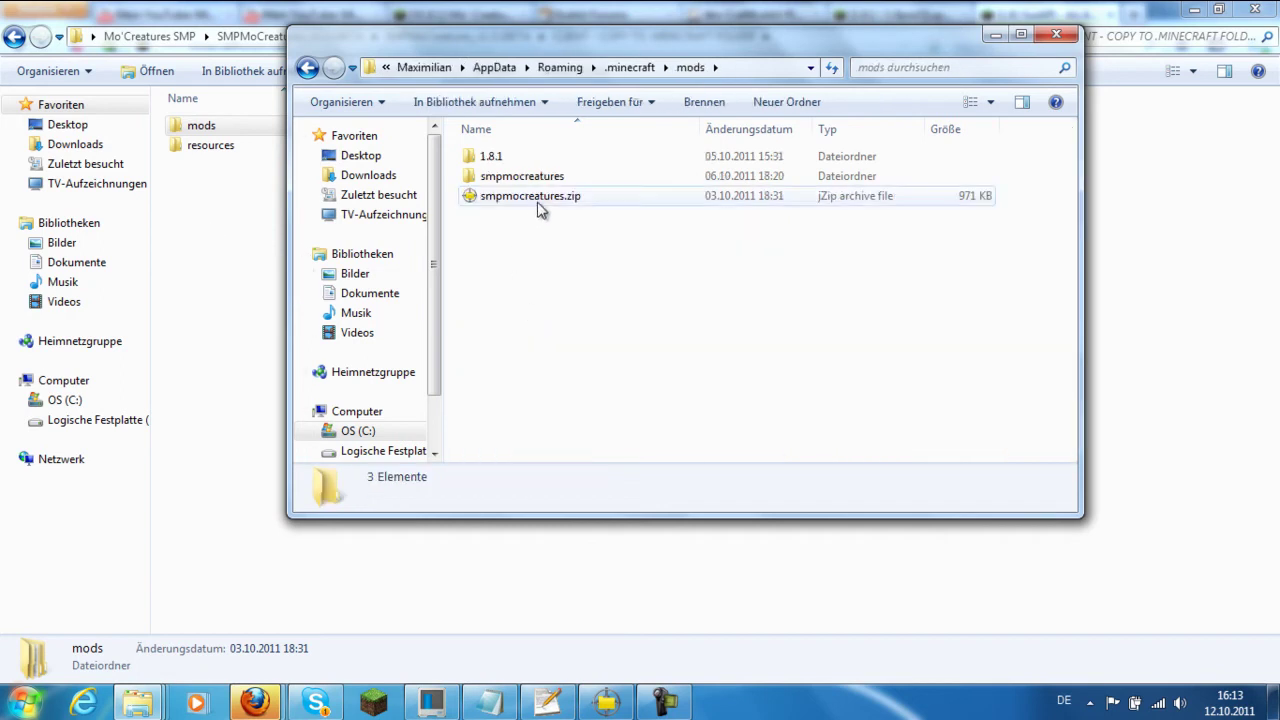
# Delete smpmocreatures.zip from the .minecraft mods folder
pyautogui.doubleClick(266, 128)
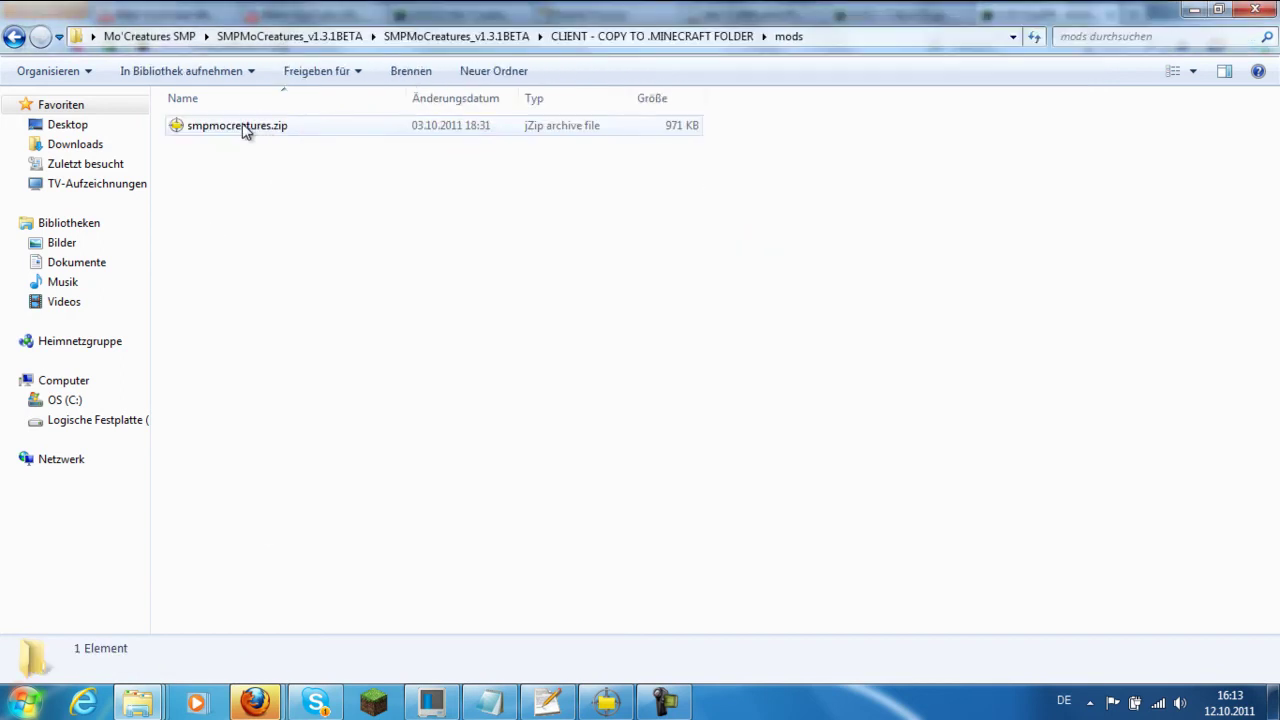
pyautogui.moveTo(138, 703)
pyautogui.moveTo(265, 652)
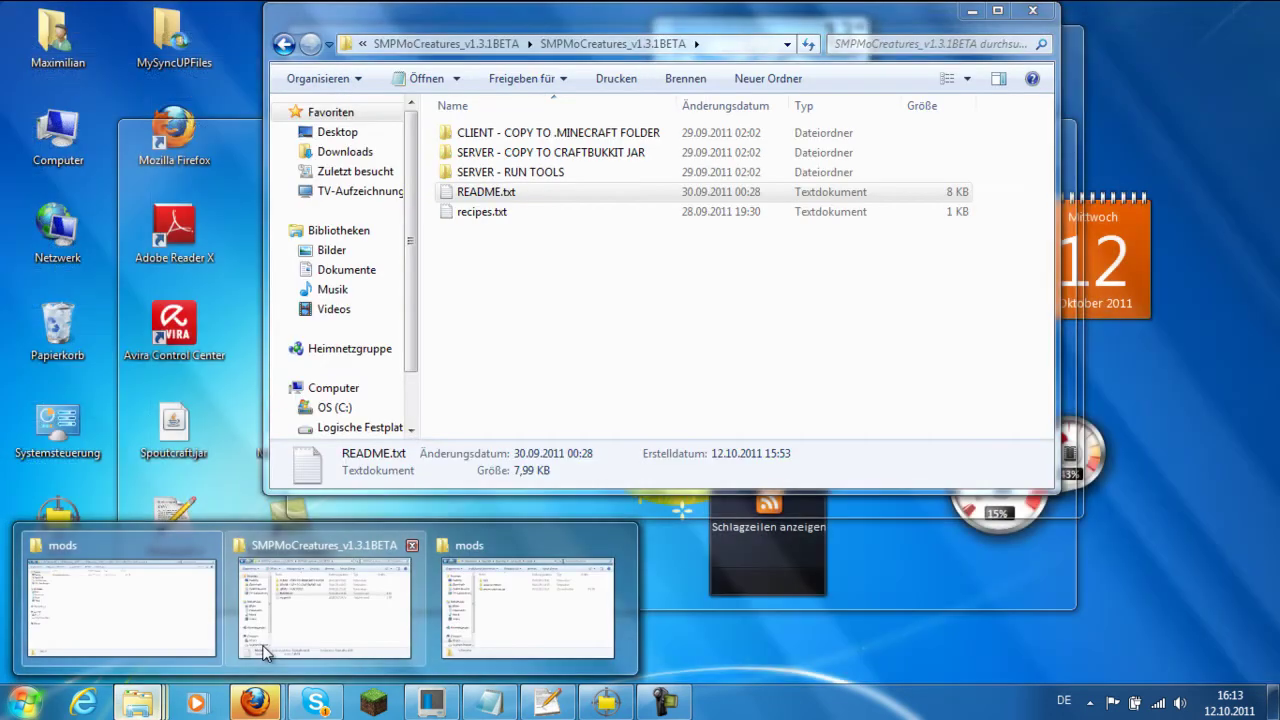
pyautogui.moveTo(433, 627)
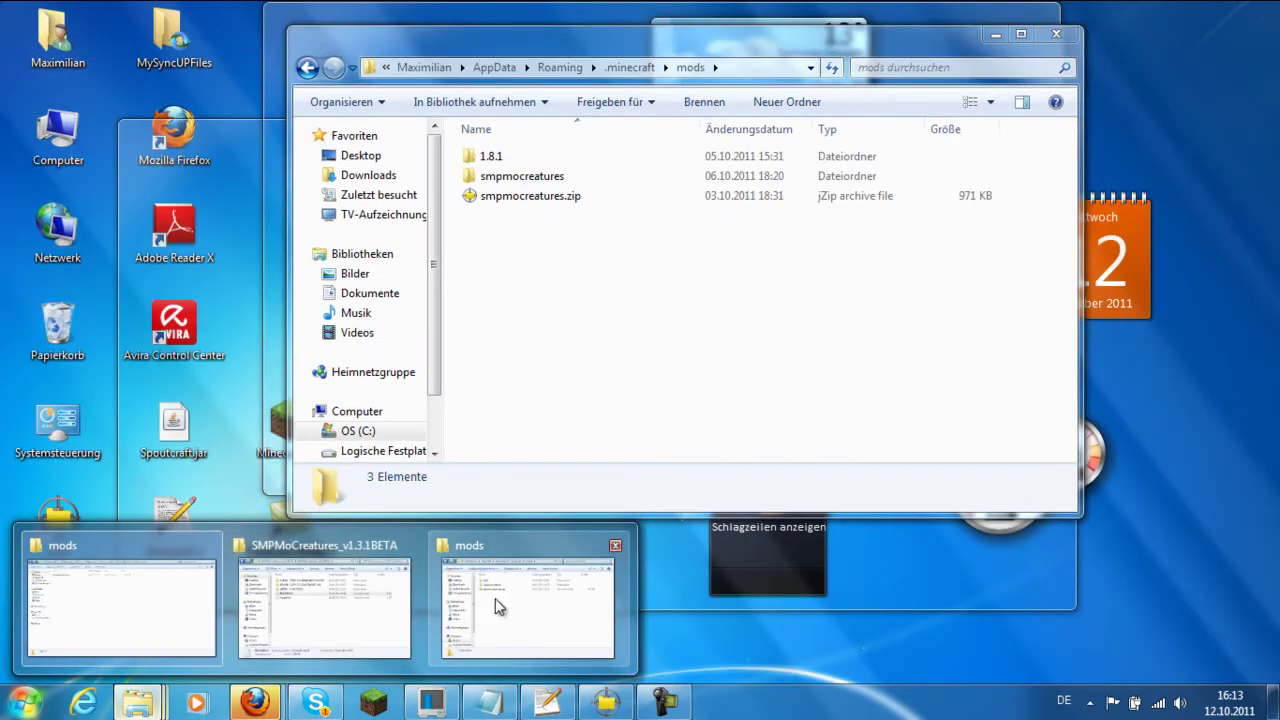
pyautogui.click(495, 598)
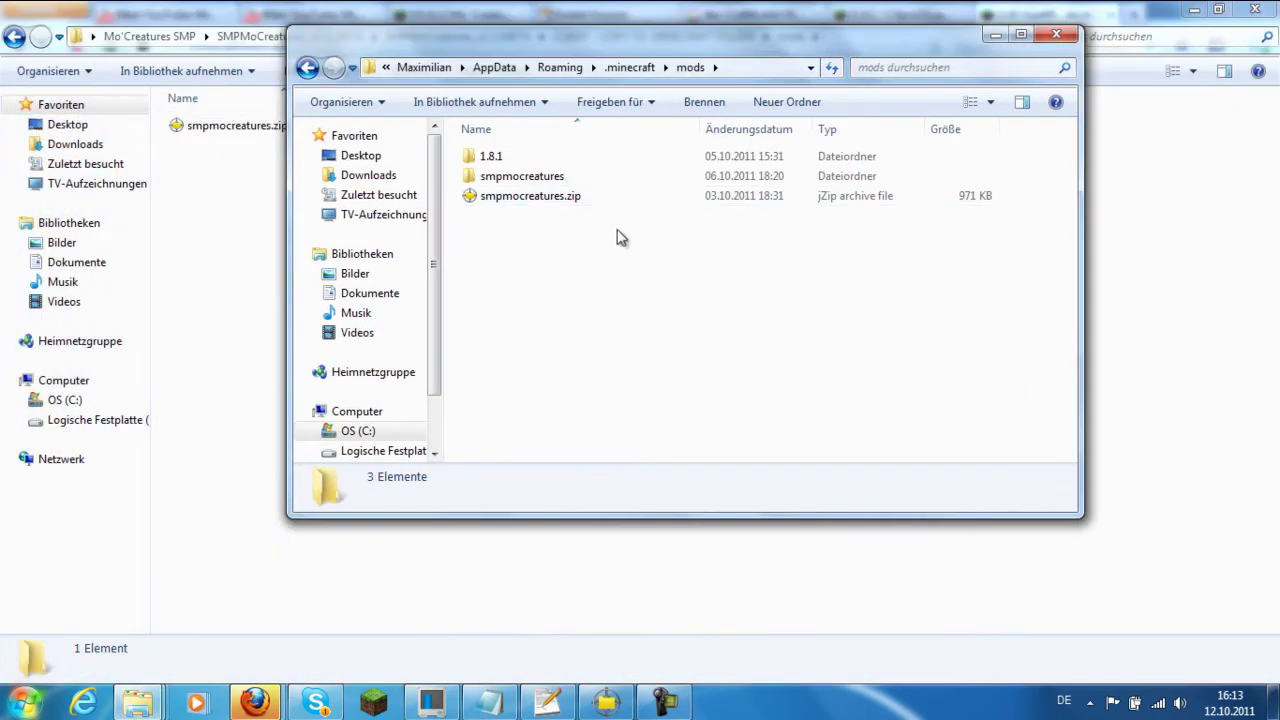
pyautogui.click(559, 203)
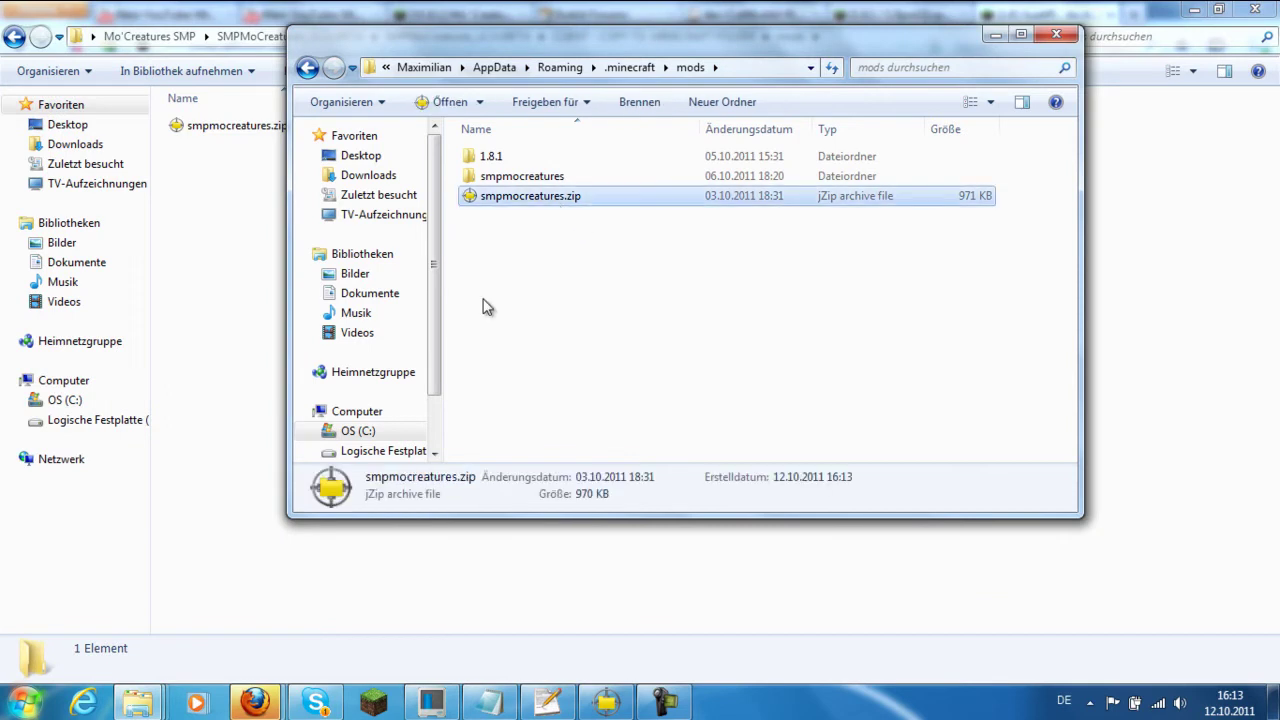
pyautogui.rightClick(588, 208)
pyautogui.click(575, 198)
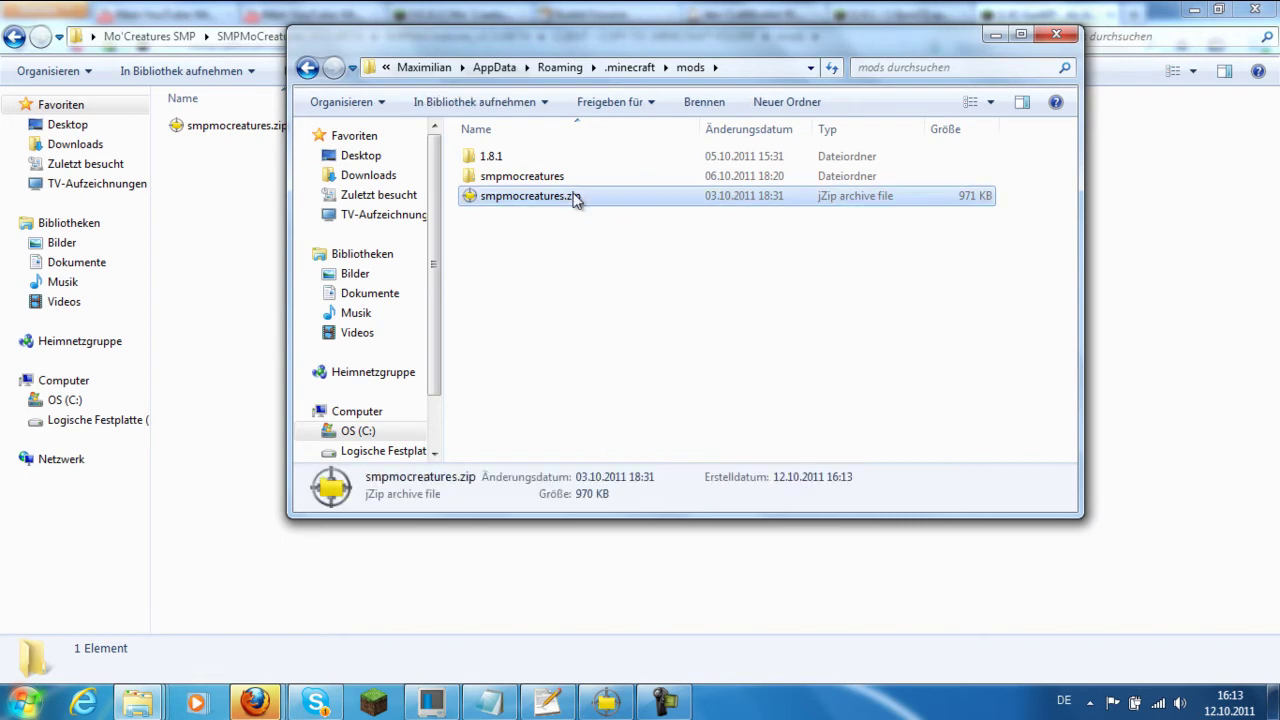
pyautogui.rightClick(574, 195)
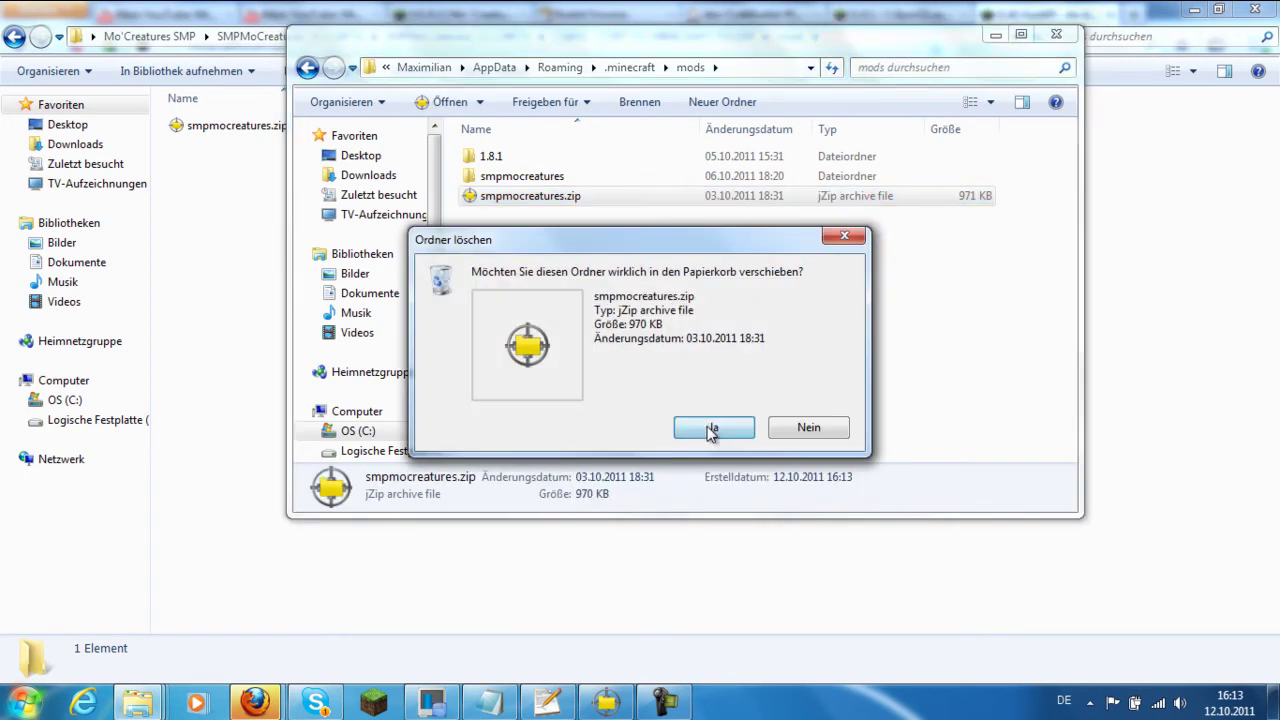
pyautogui.click(711, 429)
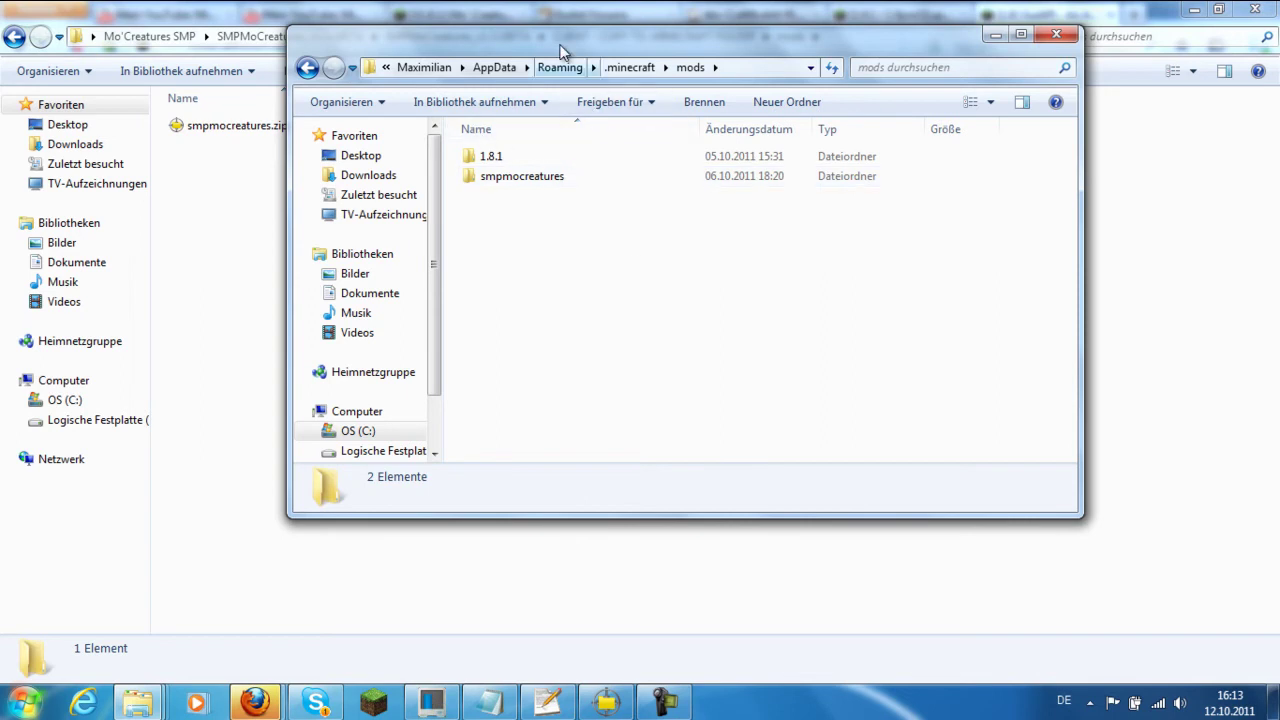
# Close the .minecraft mods window and go up to the Mo'Creatures SMP folder
pyautogui.click(1056, 35)
pyautogui.click(318, 38)
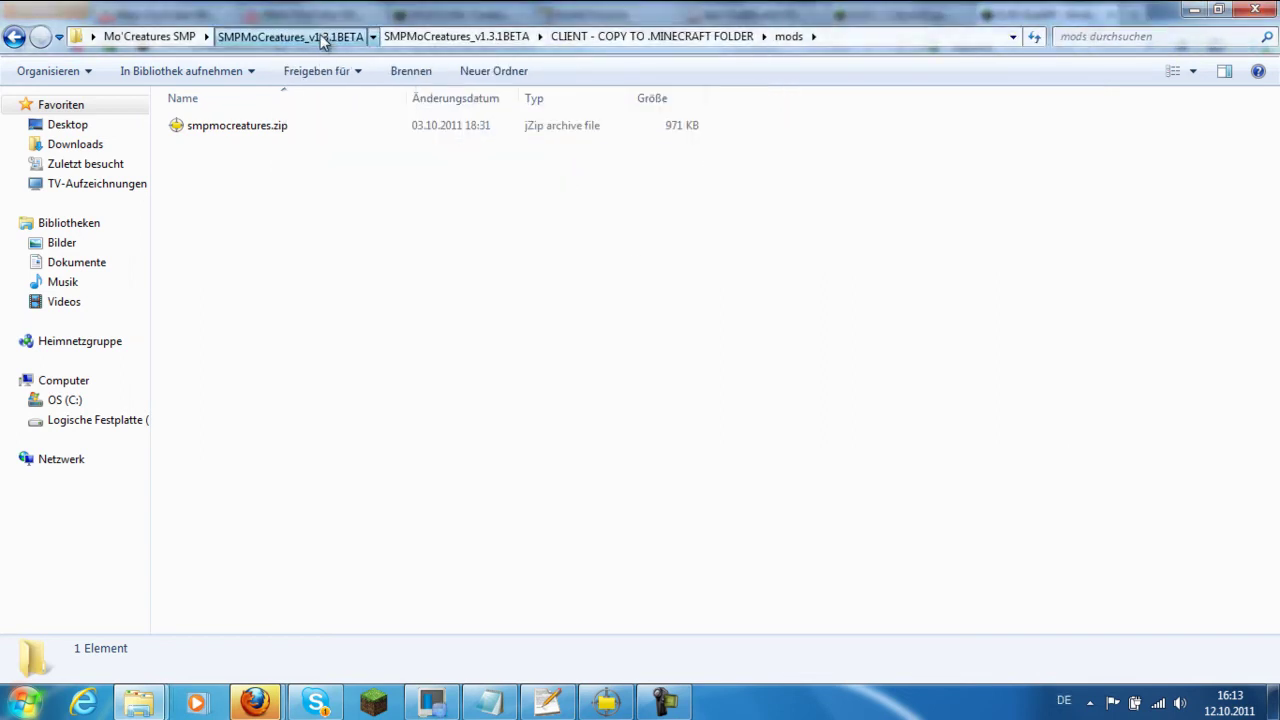
pyautogui.click(177, 38)
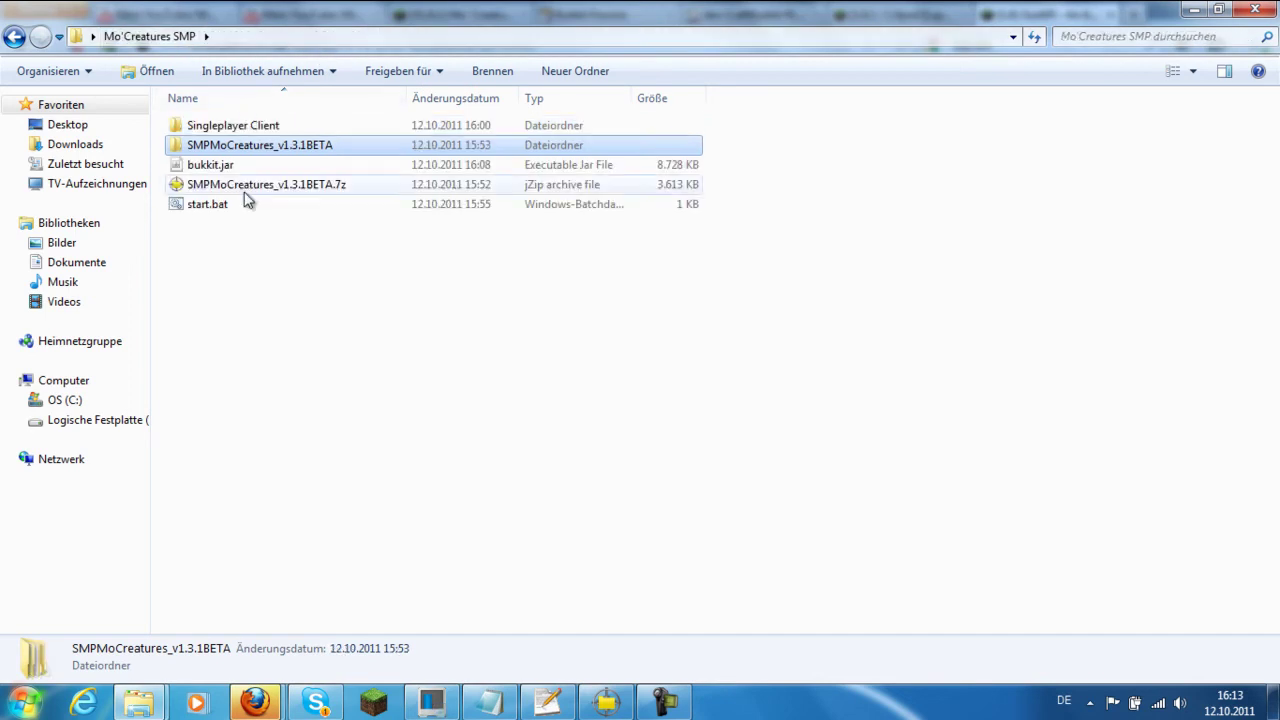
pyautogui.moveTo(281, 690)
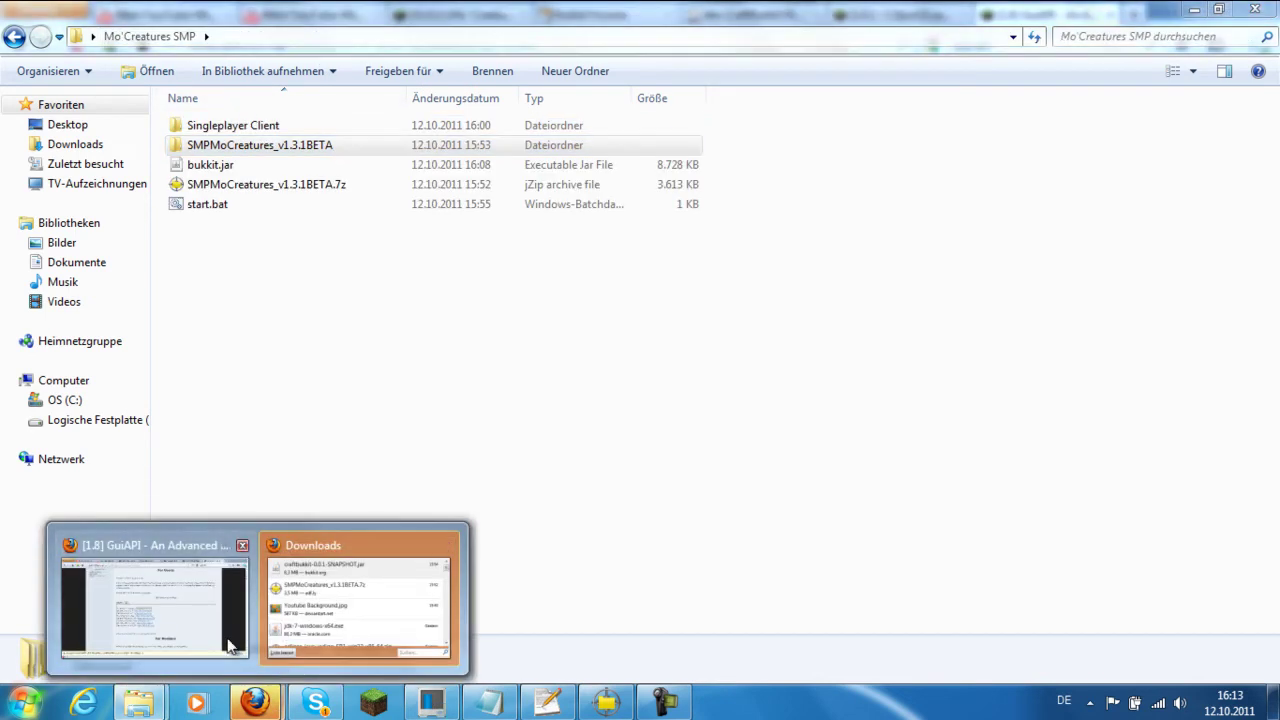
pyautogui.moveTo(222, 645)
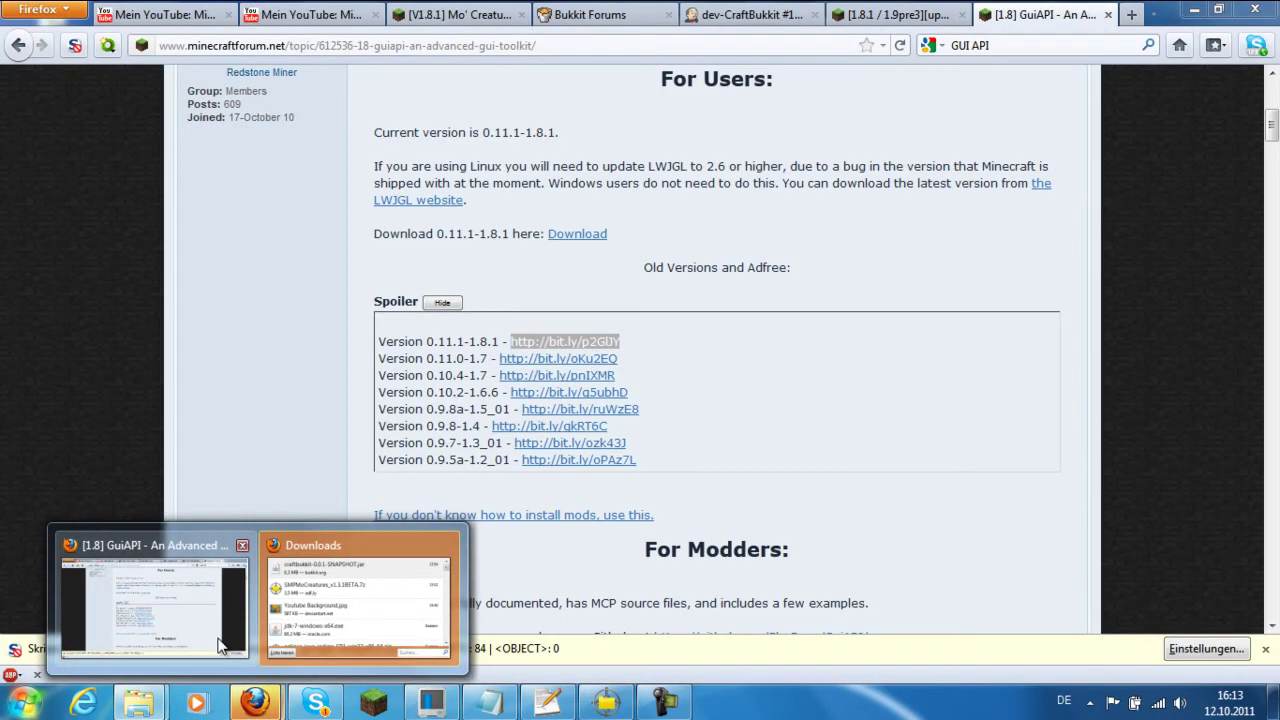
pyautogui.click(181, 597)
pyautogui.click(590, 14)
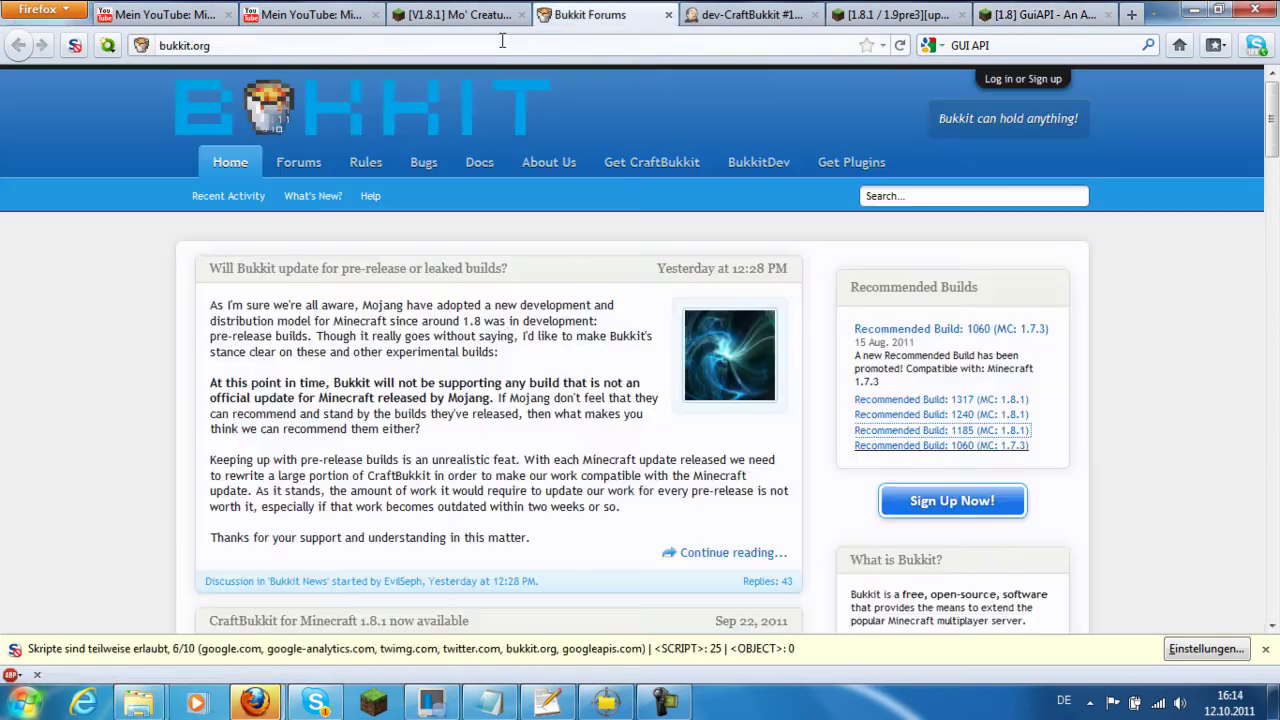
pyautogui.click(381, 51)
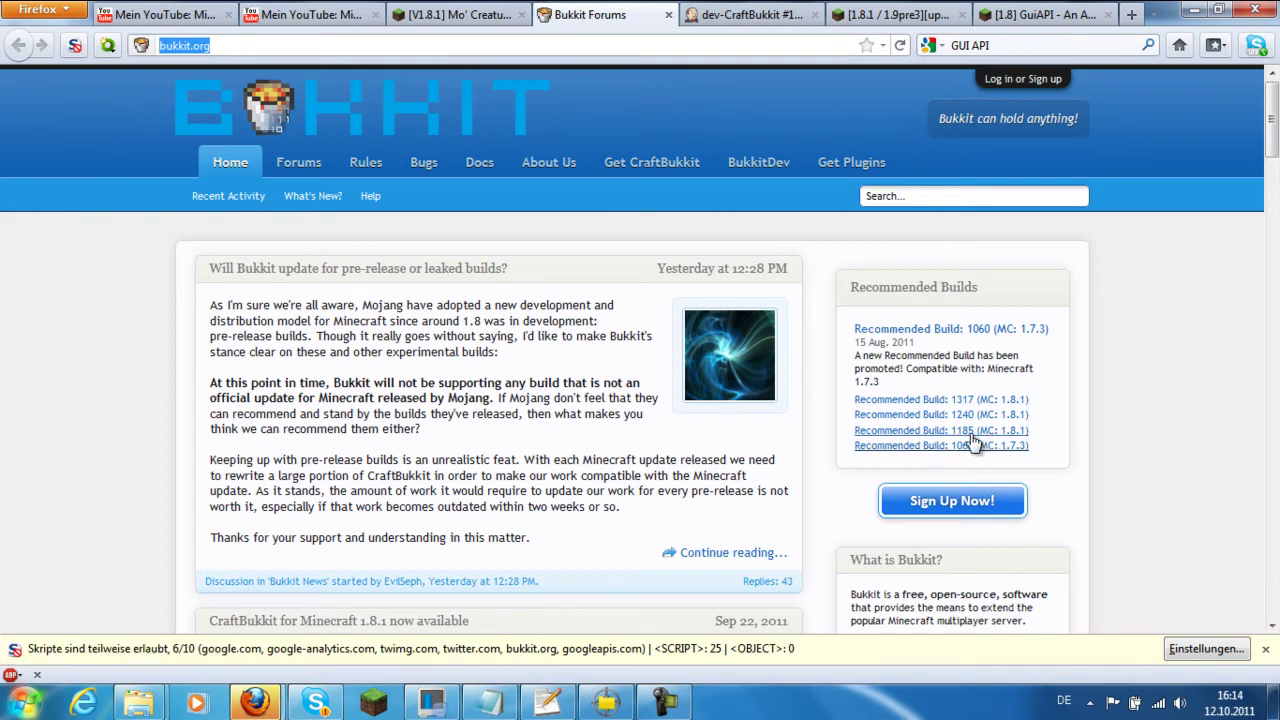
pyautogui.click(745, 14)
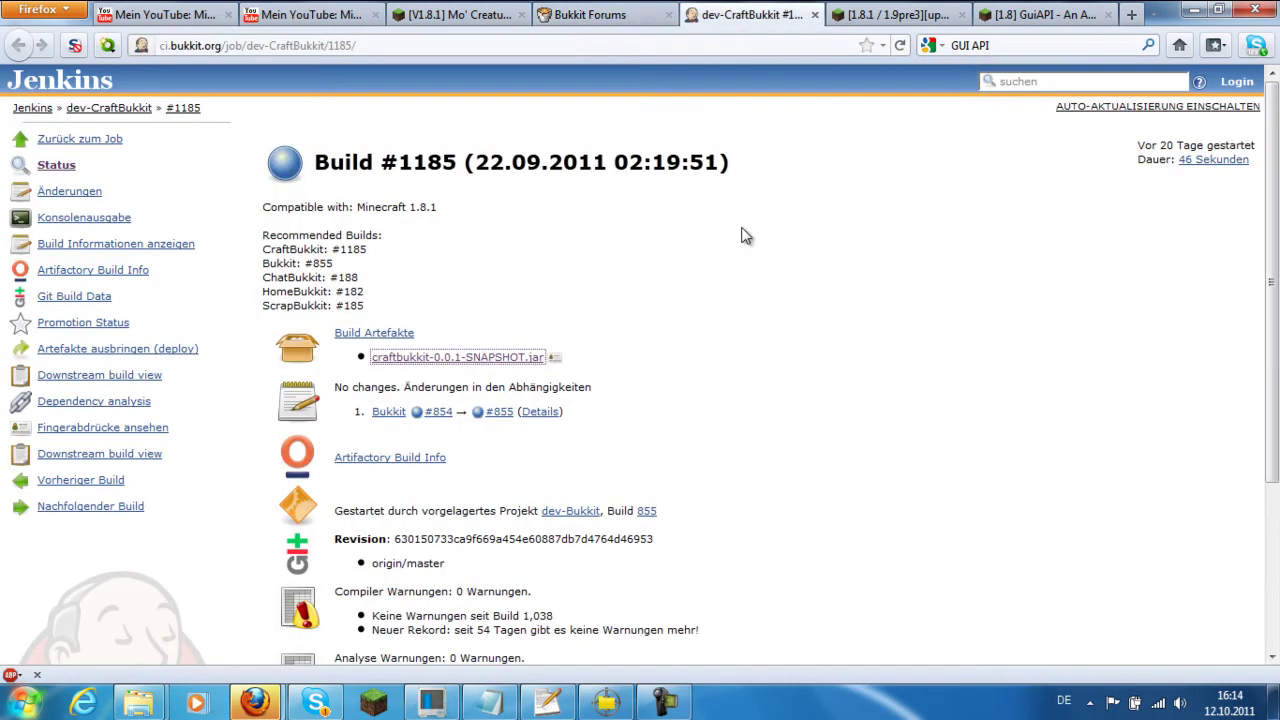
pyautogui.click(396, 47)
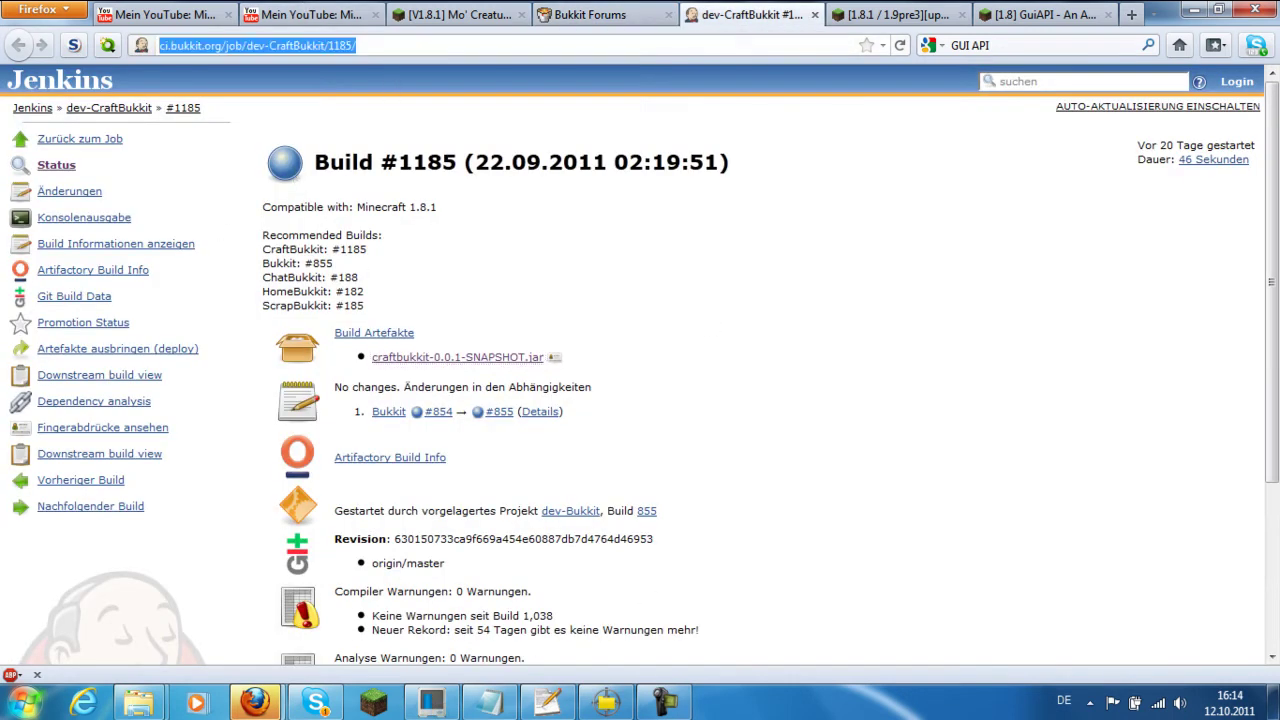
pyautogui.click(819, 329)
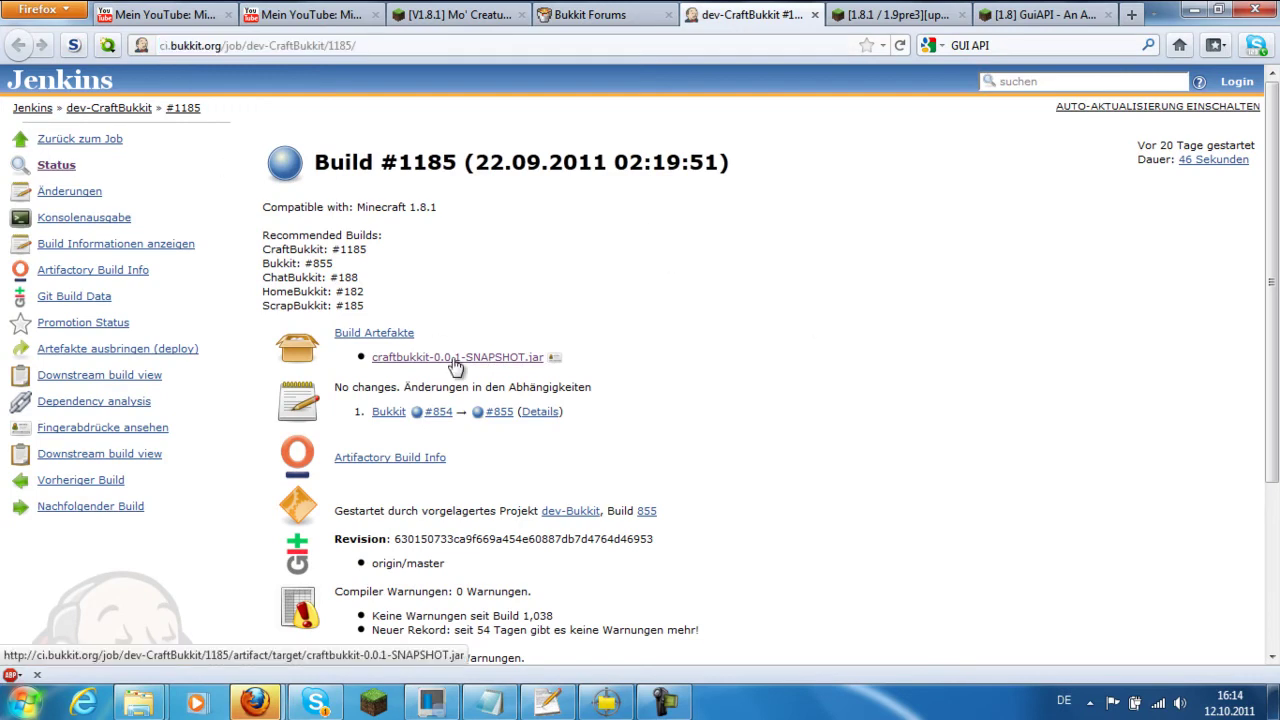
pyautogui.moveTo(139, 702)
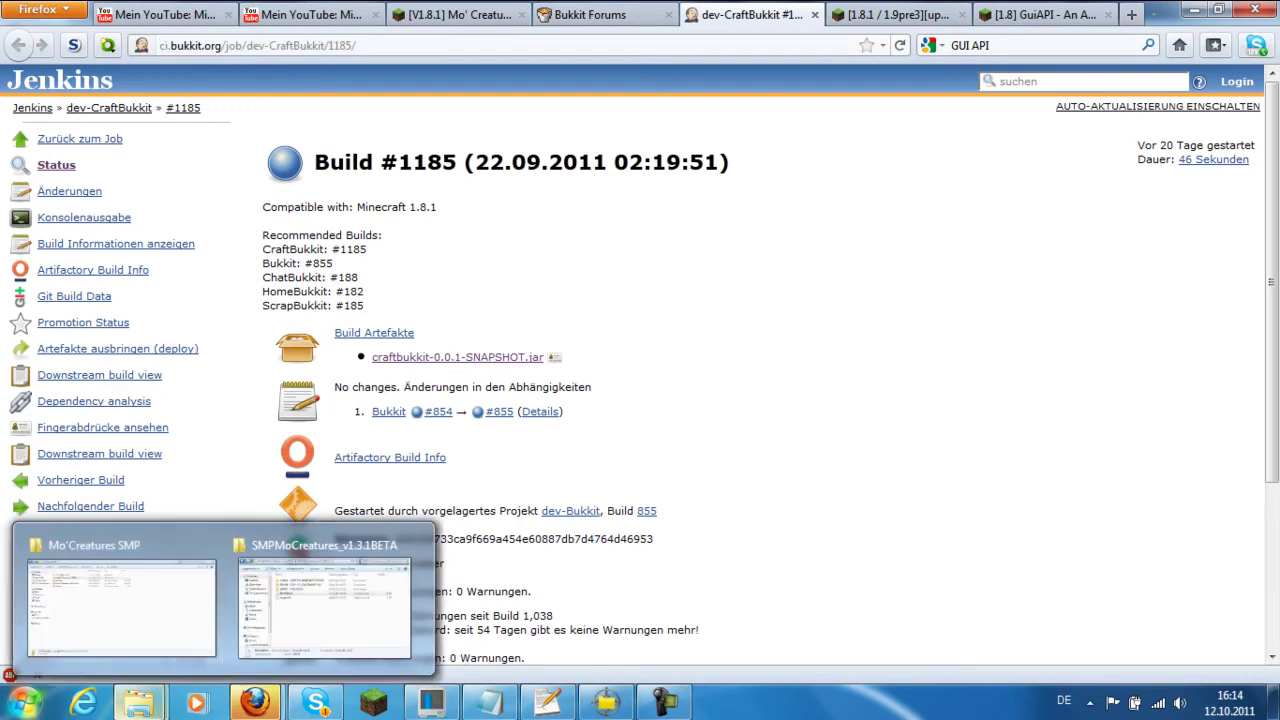
pyautogui.click(114, 614)
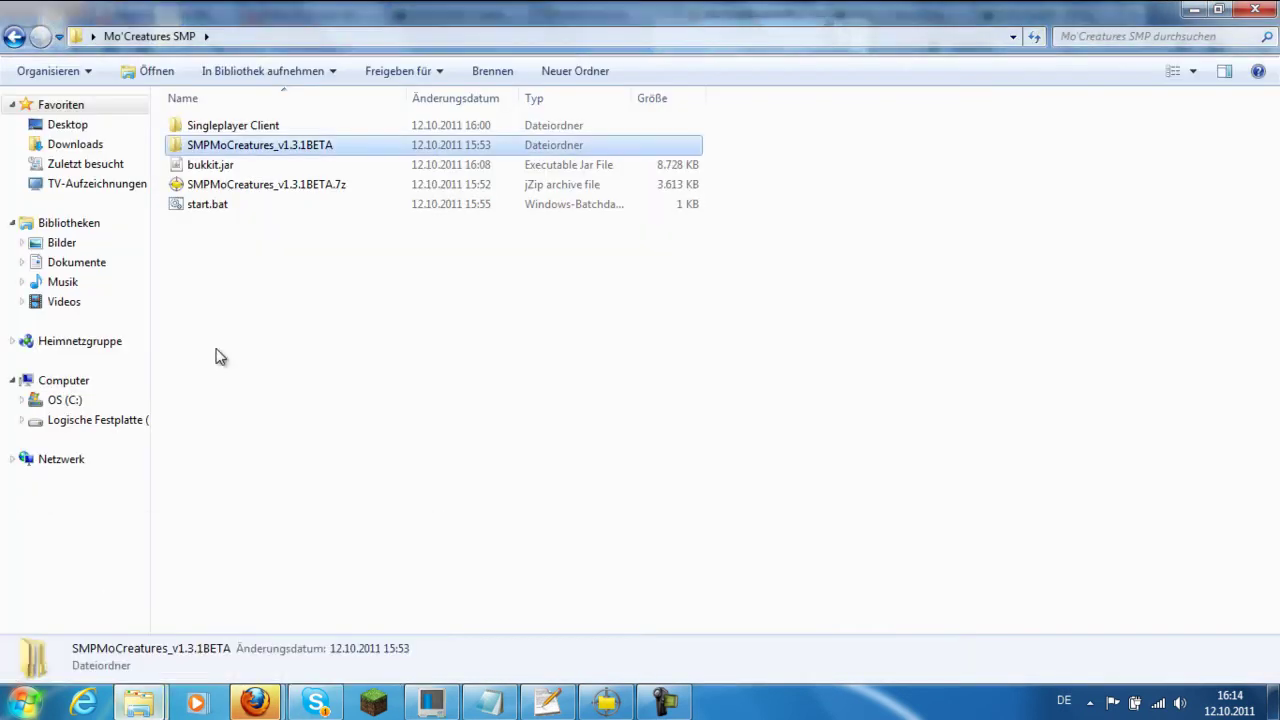
pyautogui.click(297, 206)
pyautogui.click(585, 418)
pyautogui.rightClick(537, 380)
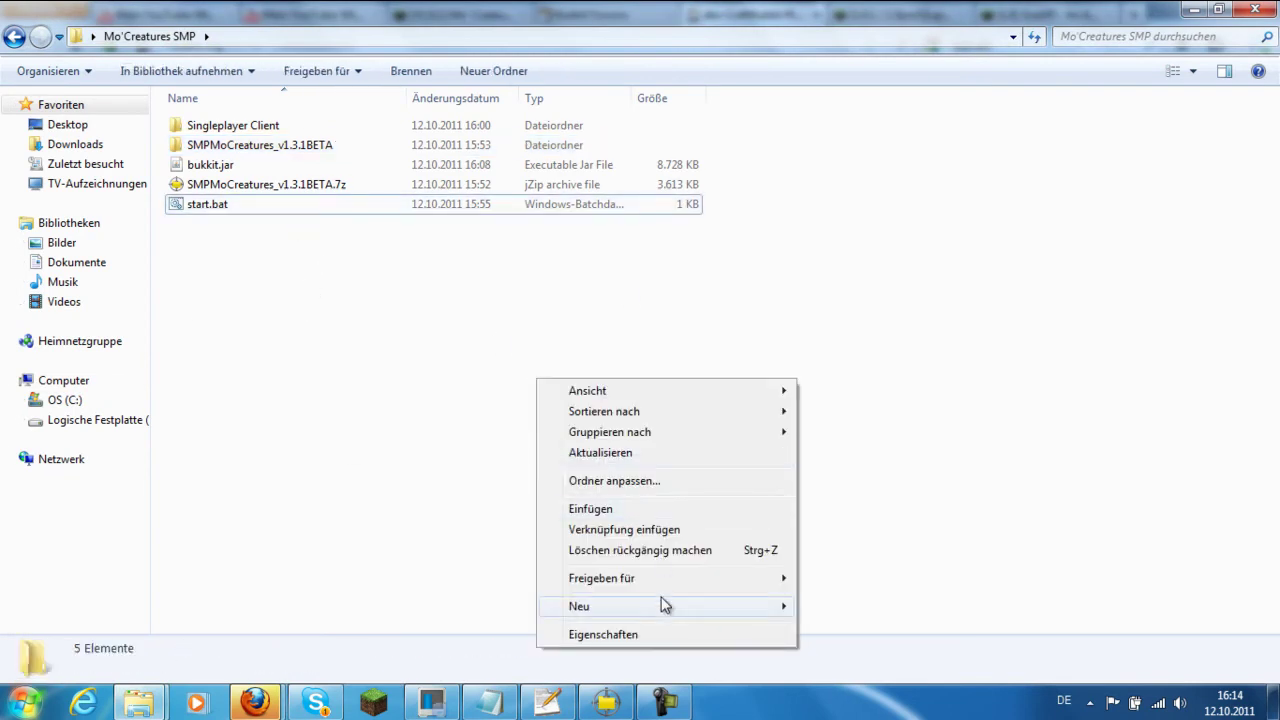
pyautogui.moveTo(663, 606)
pyautogui.click(316, 207)
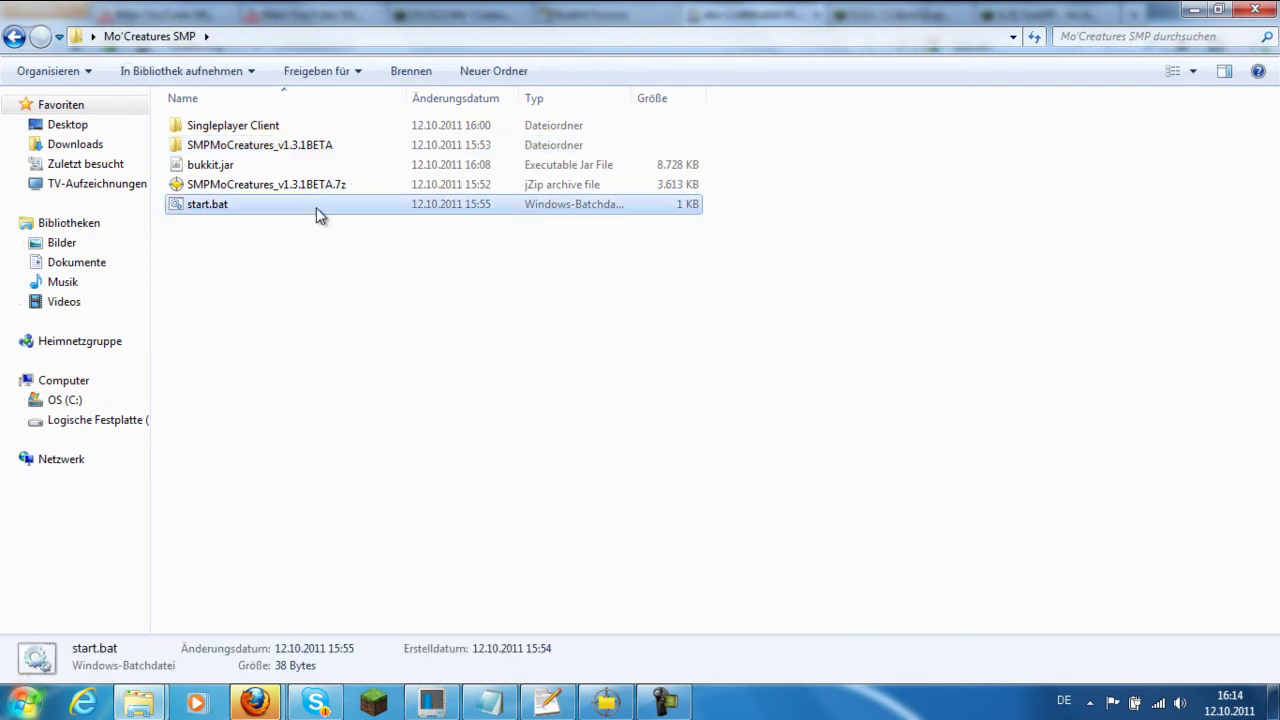
pyautogui.rightClick(316, 207)
pyautogui.click(352, 244)
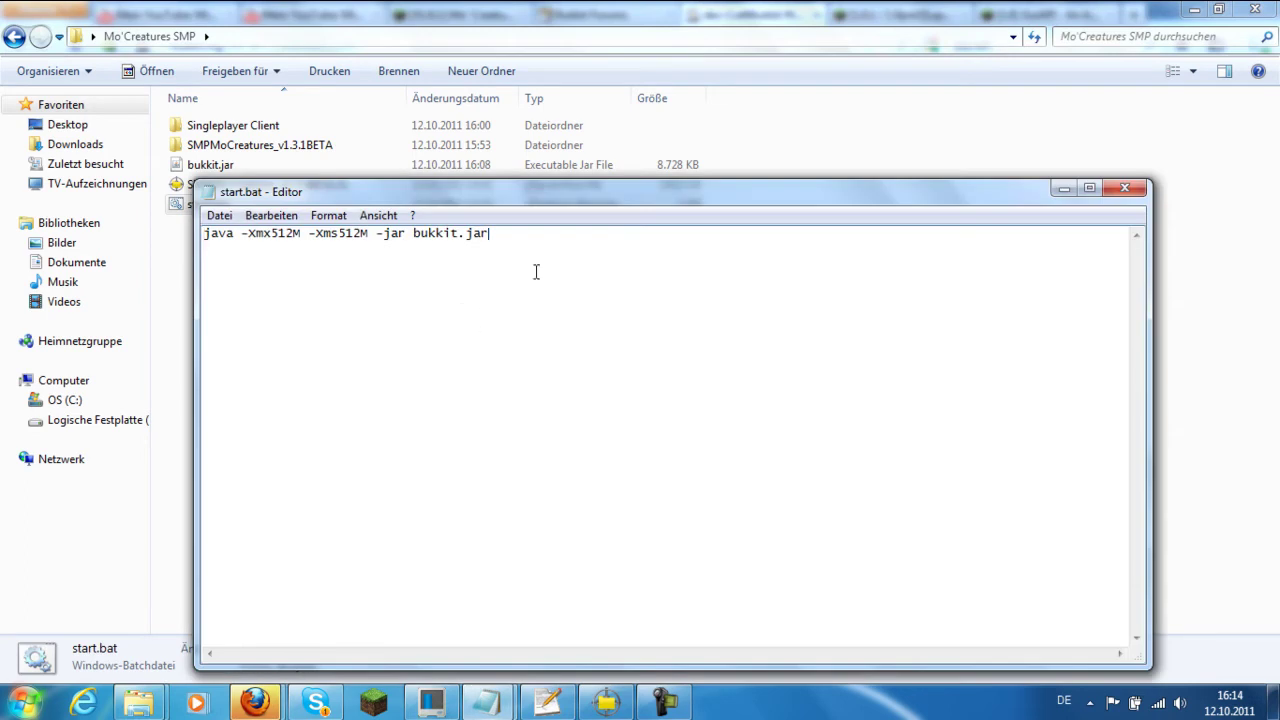
pyautogui.hotkey('ctrl', 'a')
pyautogui.click(271, 233)
pyautogui.moveTo(290, 245); pyautogui.dragTo(251, 241)
pyautogui.hotkey('ctrl', 'a')
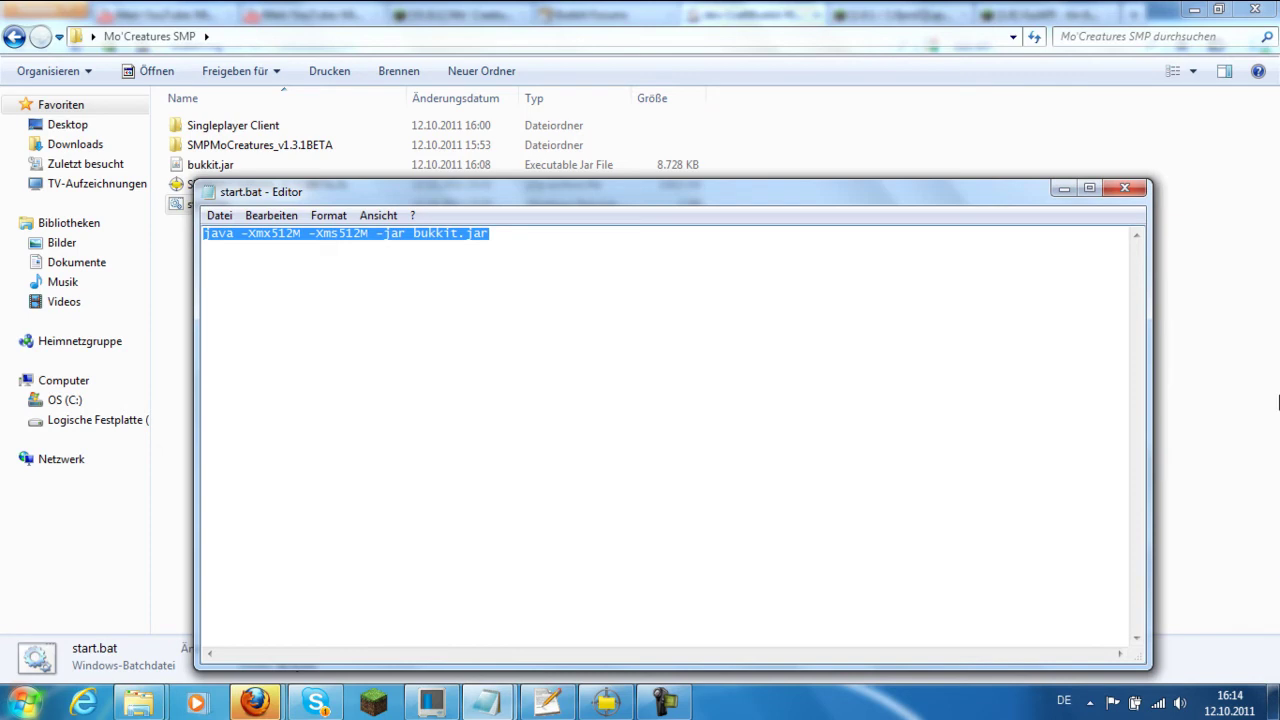
pyautogui.click(1122, 190)
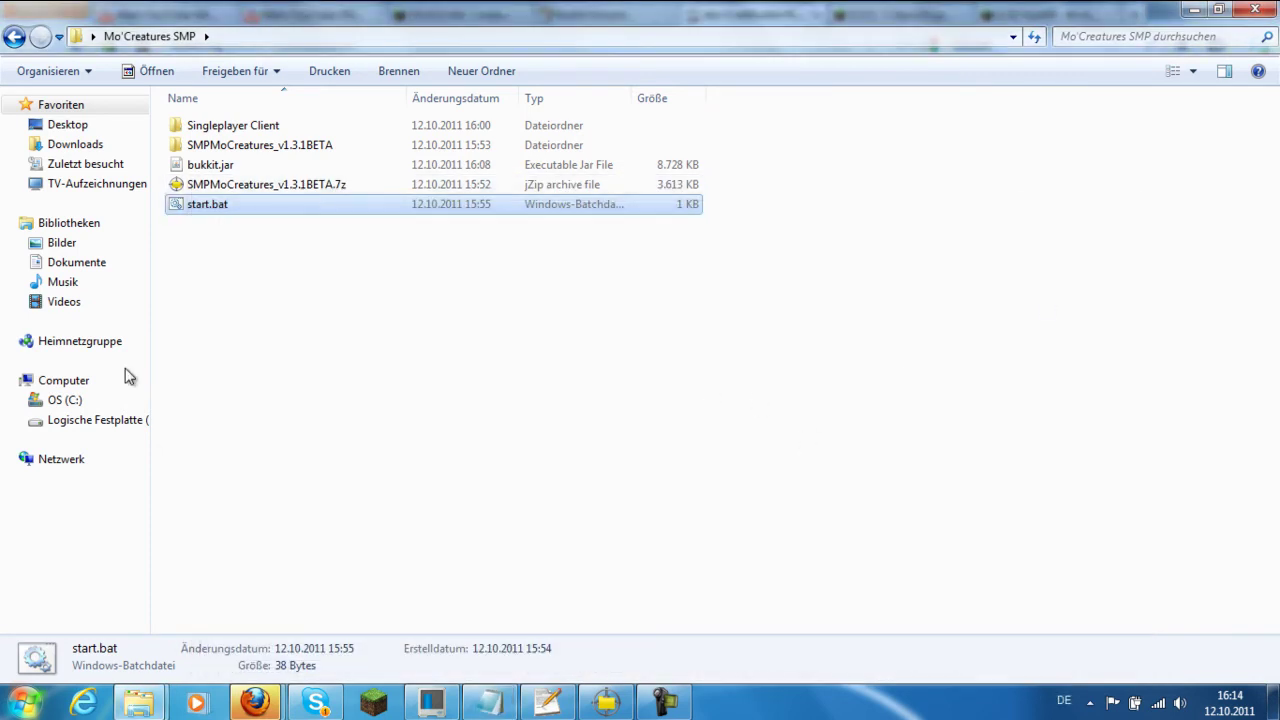
pyautogui.press('super')
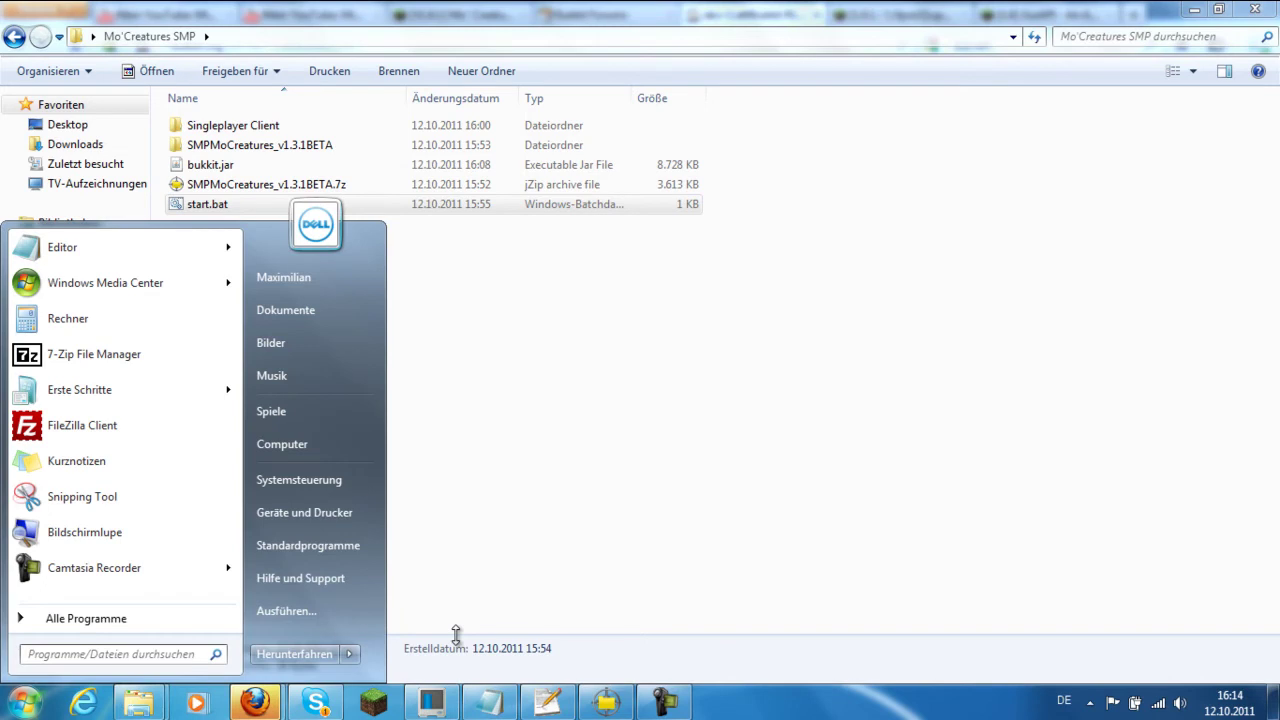
# Open bukkit.jar in 7-Zip File Manager and find the README's ModLoaderMP for CraftBukkit link
pyautogui.write('7')
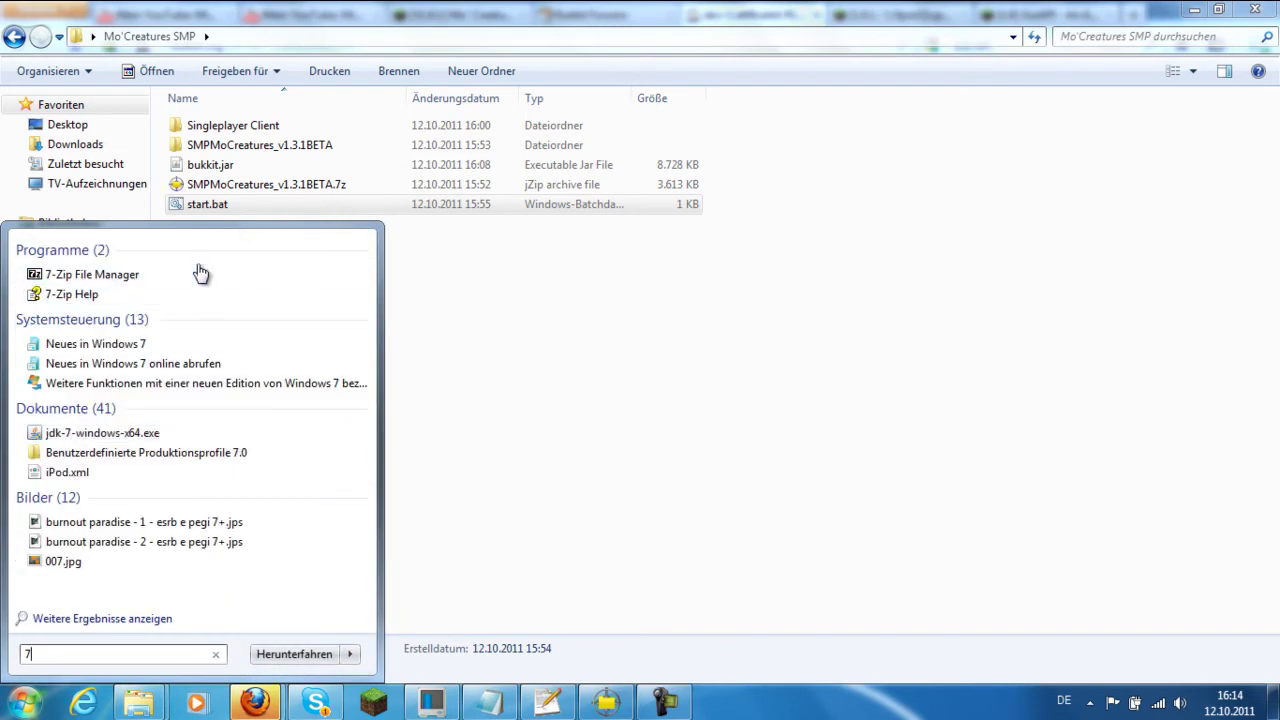
pyautogui.click(68, 280)
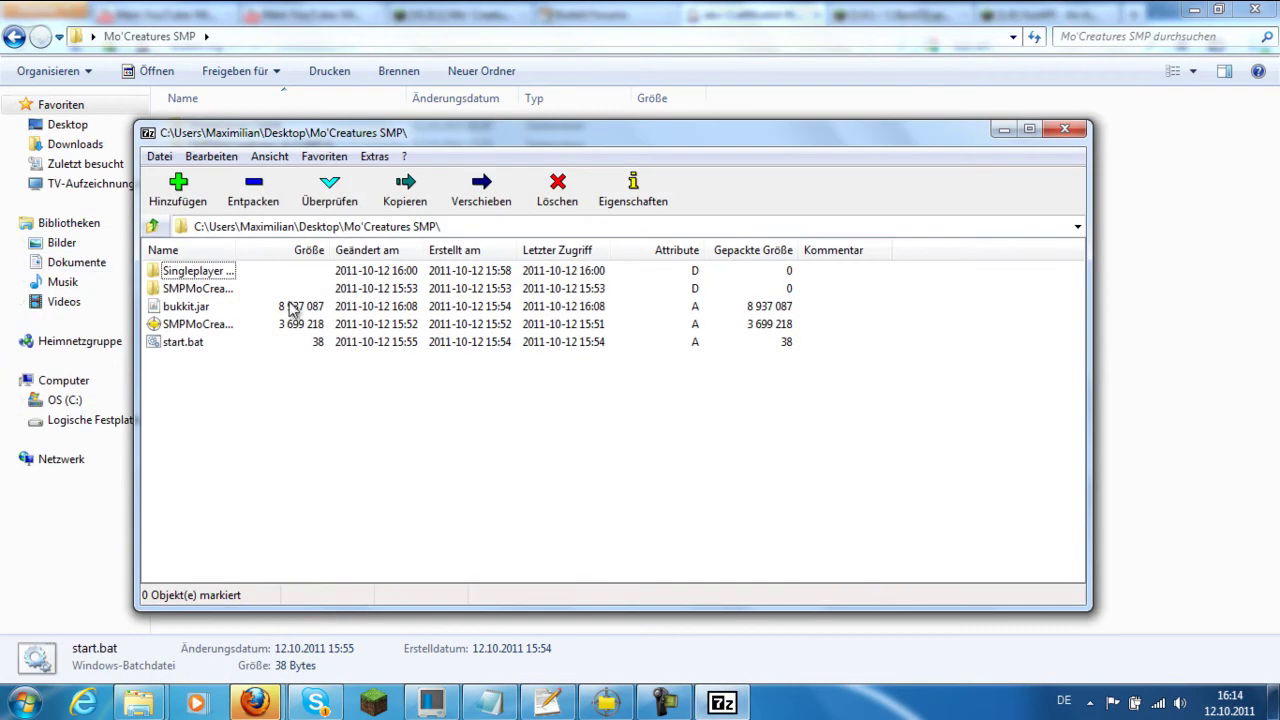
pyautogui.doubleClick(205, 307)
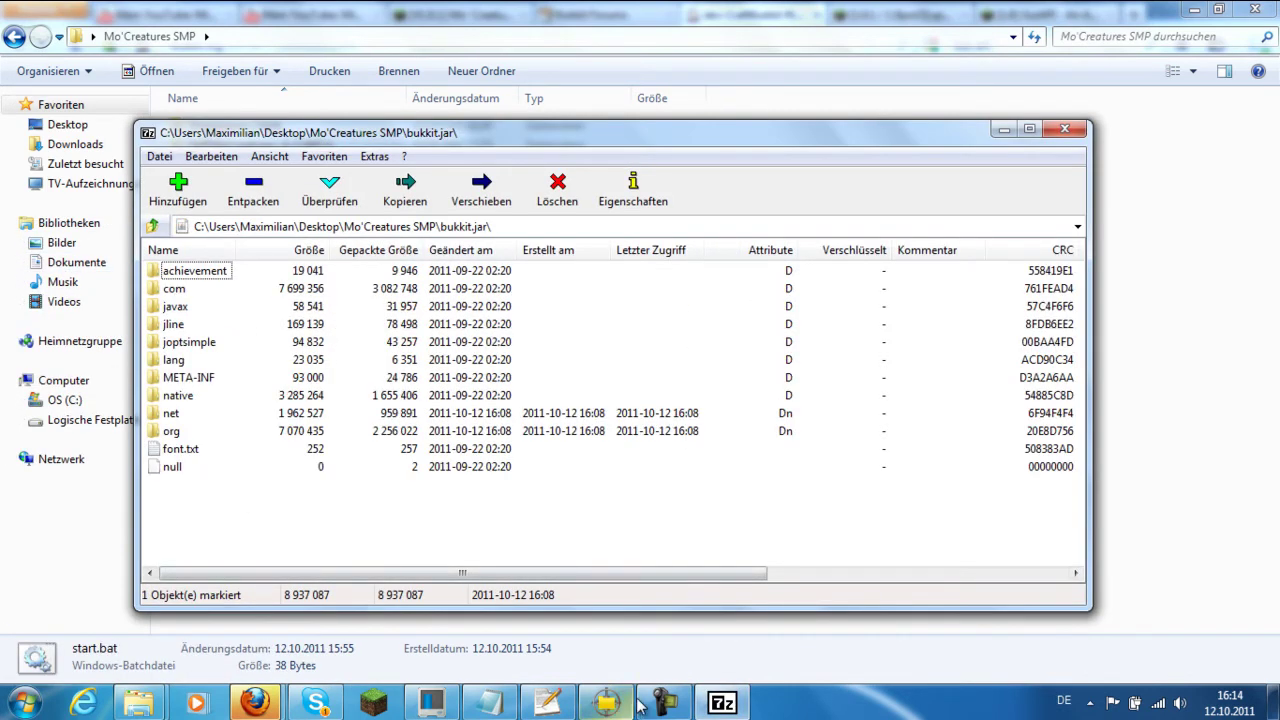
pyautogui.click(490, 703)
pyautogui.scroll(-15, 446, 584)
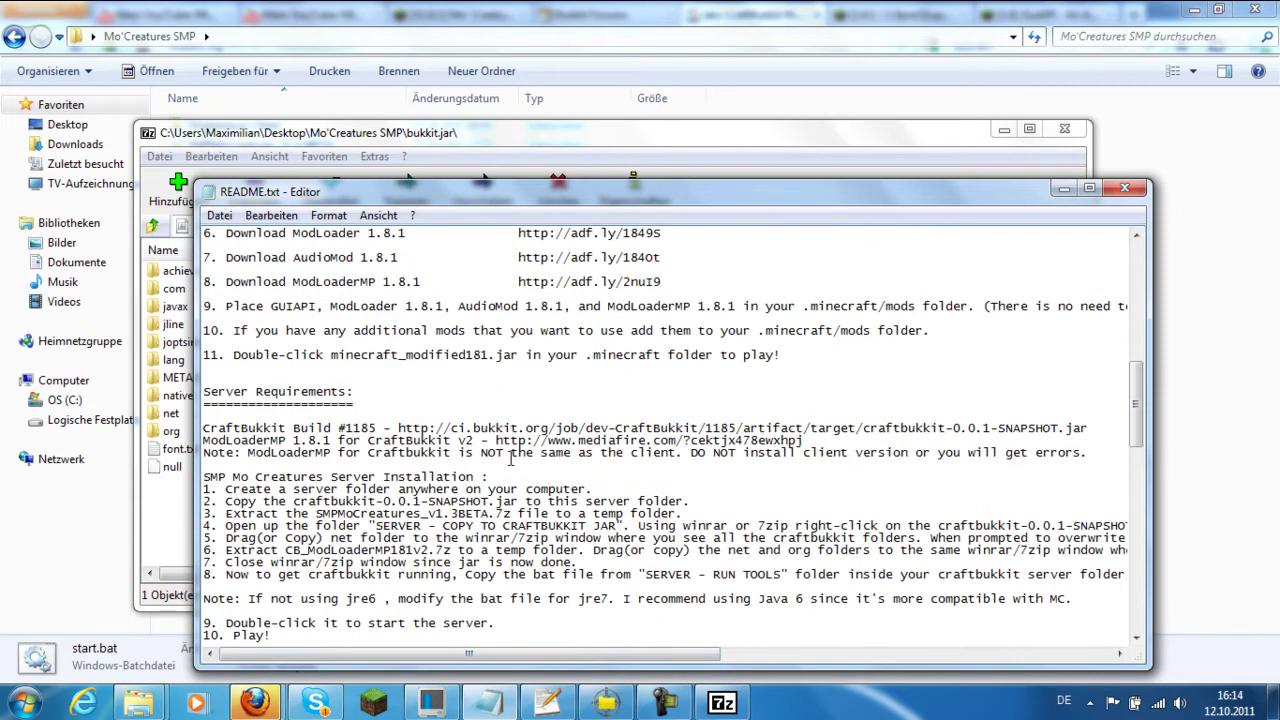
pyautogui.moveTo(495, 440); pyautogui.dragTo(757, 441)
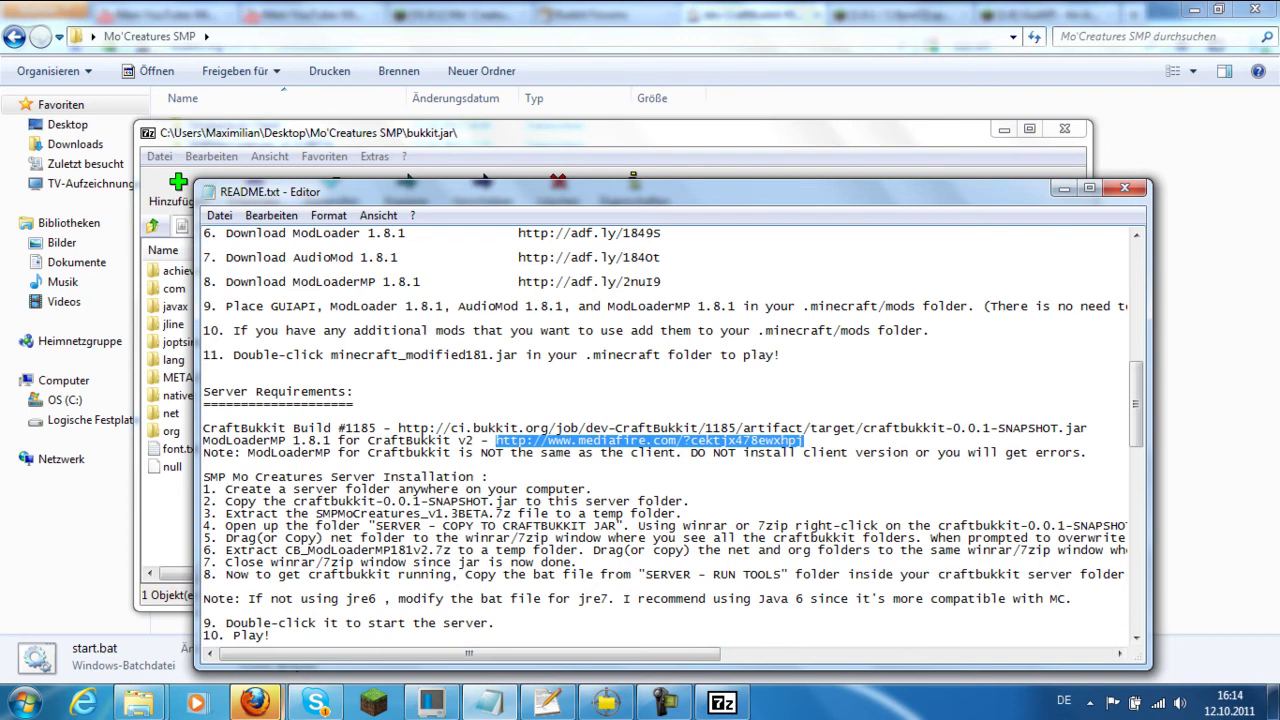
# Copy the net and org folders from CB1185_ModLoaderMP181v2.7z into bukkit.jar
pyautogui.click(624, 706)
pyautogui.moveTo(228, 420); pyautogui.dragTo(335, 475)
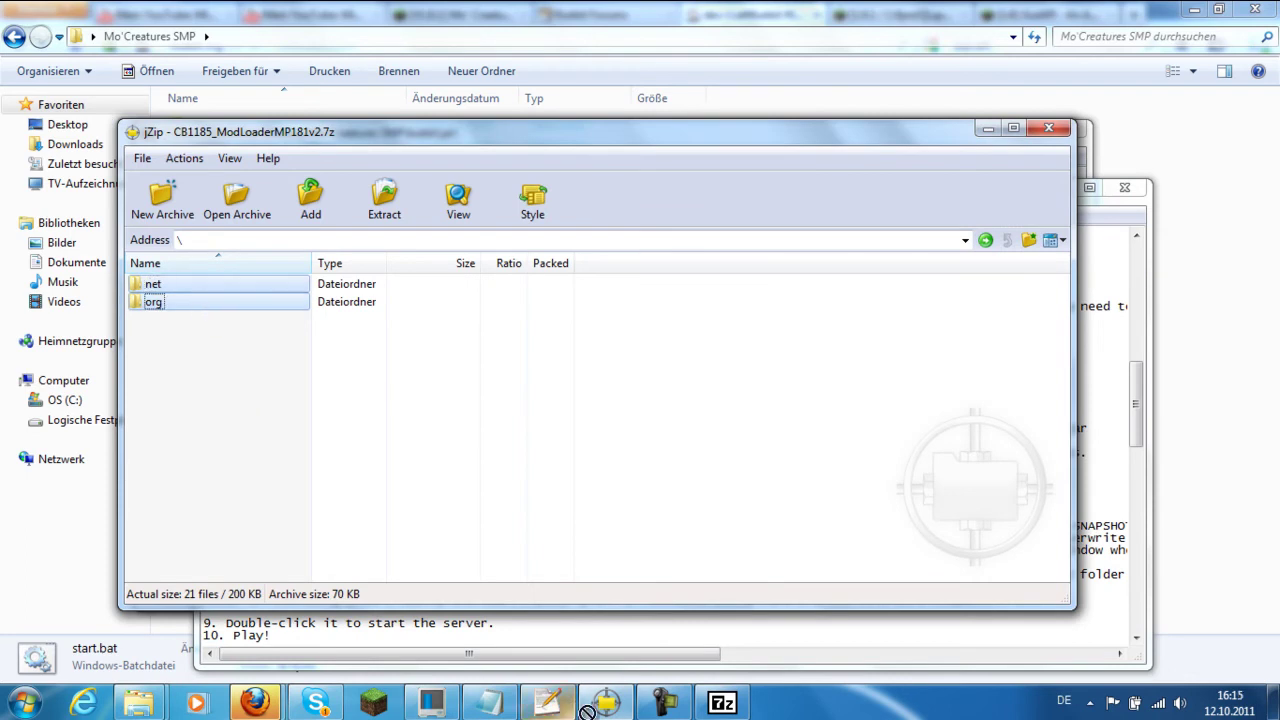
pyautogui.moveTo(587, 710); pyautogui.dragTo(534, 486)
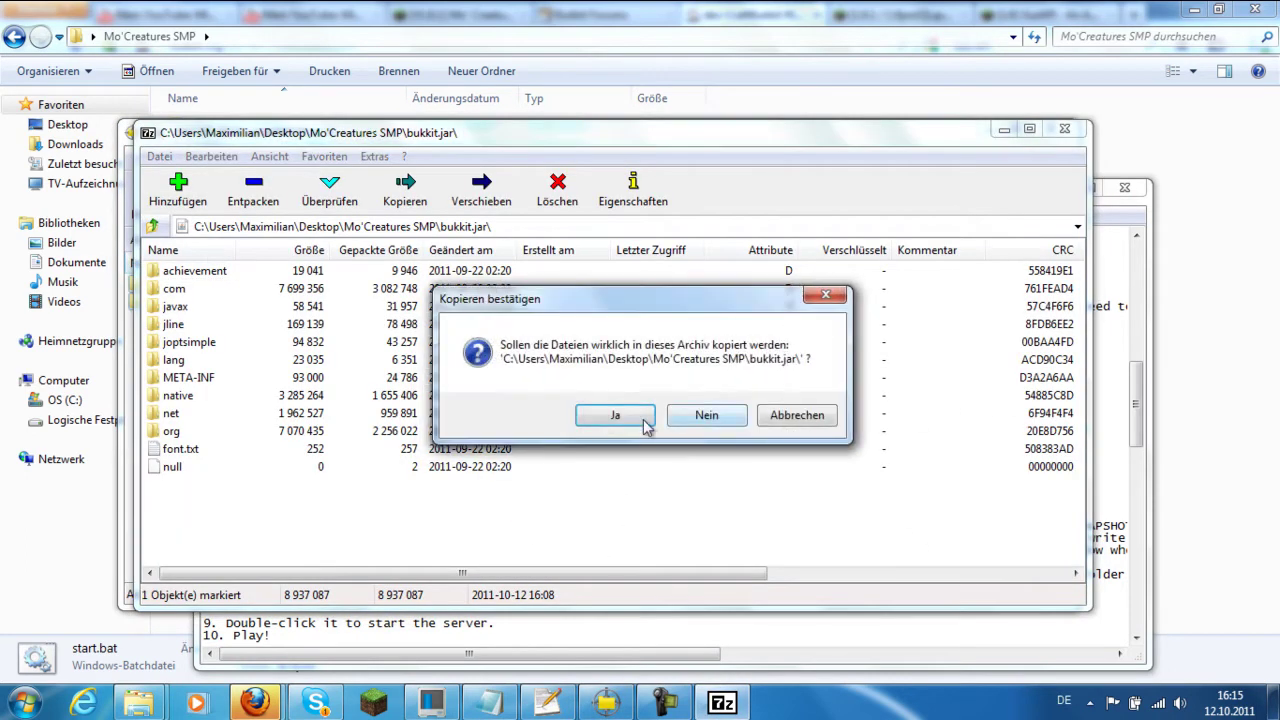
pyautogui.click(645, 427)
pyautogui.click(548, 703)
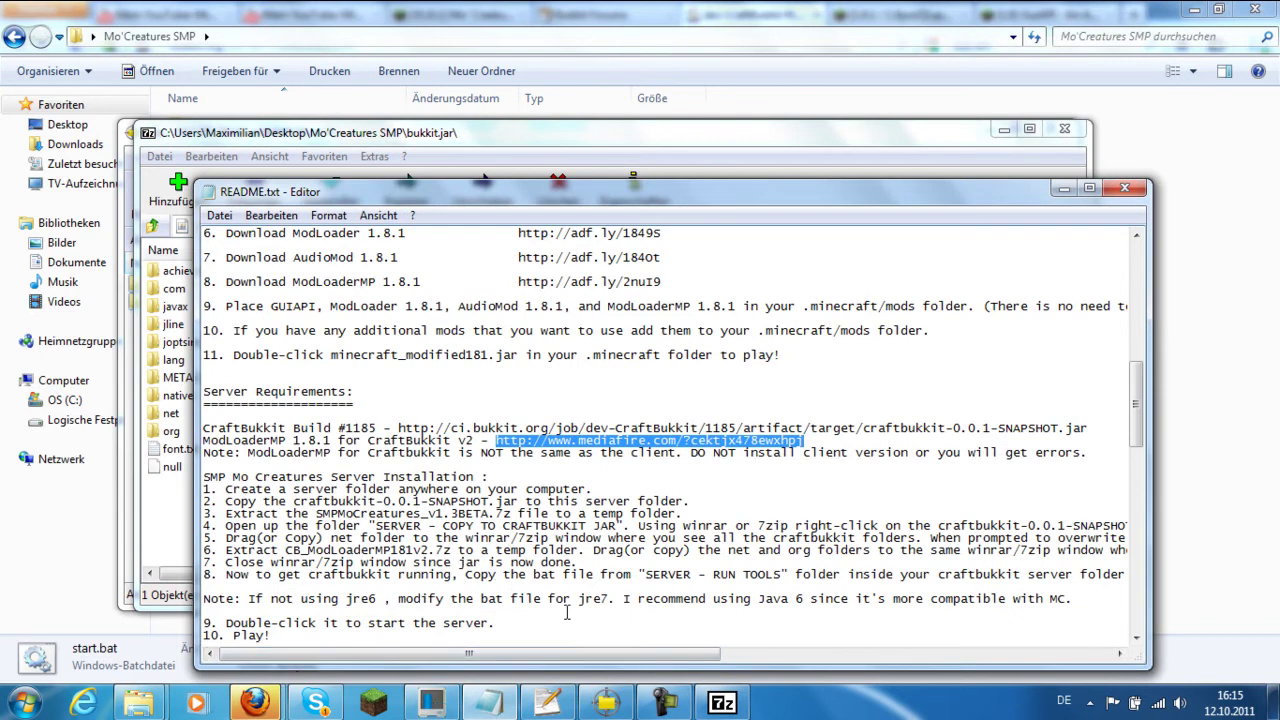
pyautogui.click(331, 5)
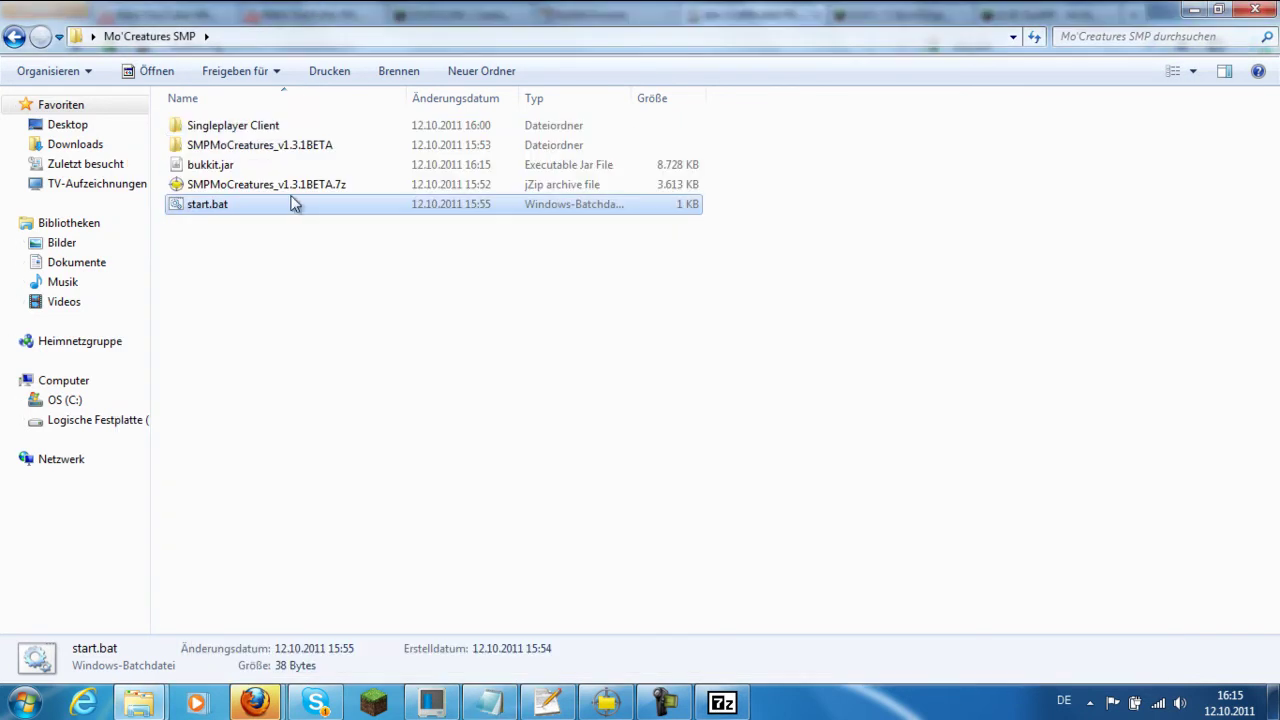
# Open the SERVER - COPY TO CRAFTBUKKIT JAR folder inside SMPMoCreatures_v1.3.1BETA
pyautogui.doubleClick(276, 140)
pyautogui.doubleClick(279, 143)
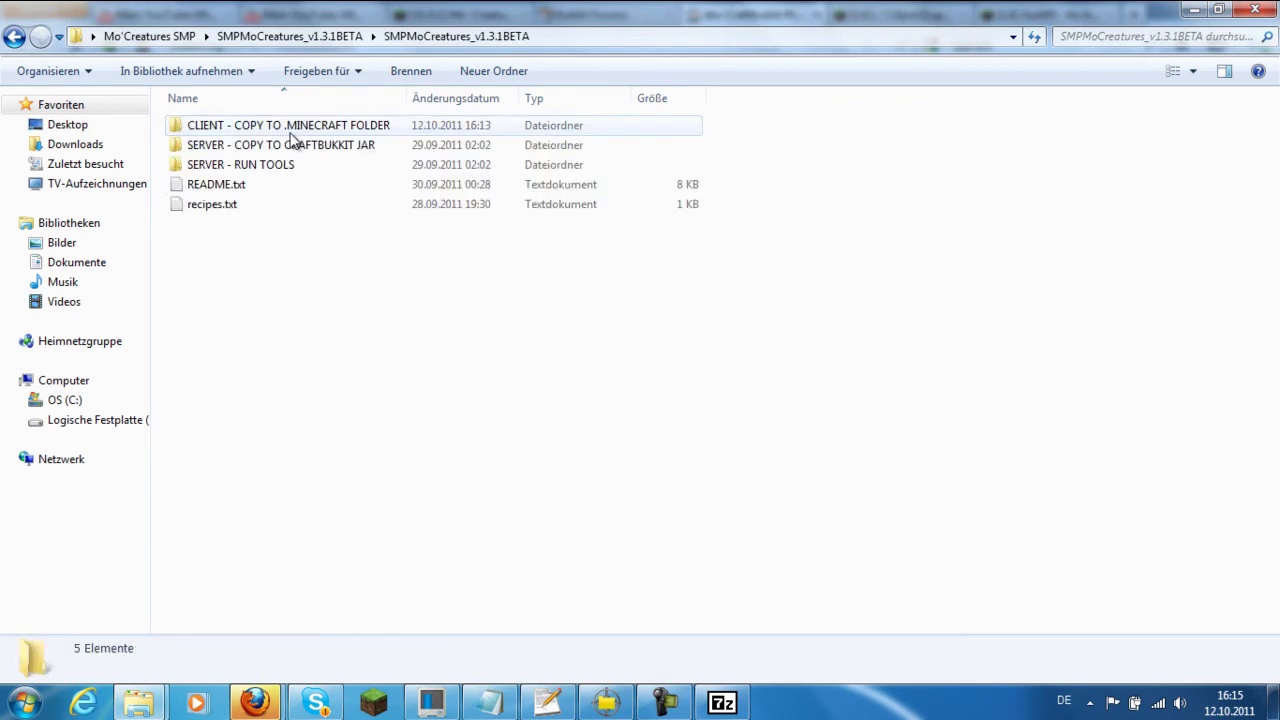
pyautogui.doubleClick(393, 148)
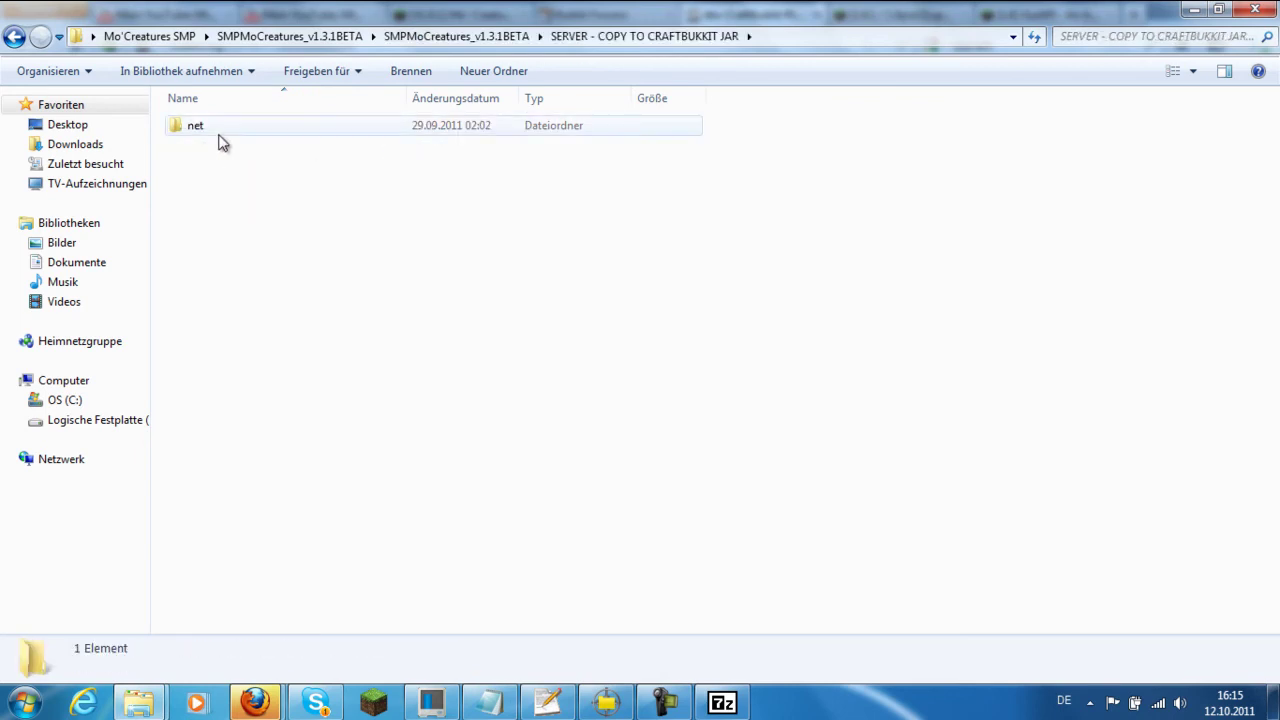
# Copy the net folder into bukkit.jar, close the 7-Zip archive, and return to SMPMoCreatures_v1.3.1BETA
pyautogui.moveTo(218, 138); pyautogui.dragTo(367, 253)
pyautogui.moveTo(226, 134); pyautogui.dragTo(320, 528)
pyautogui.click(615, 415)
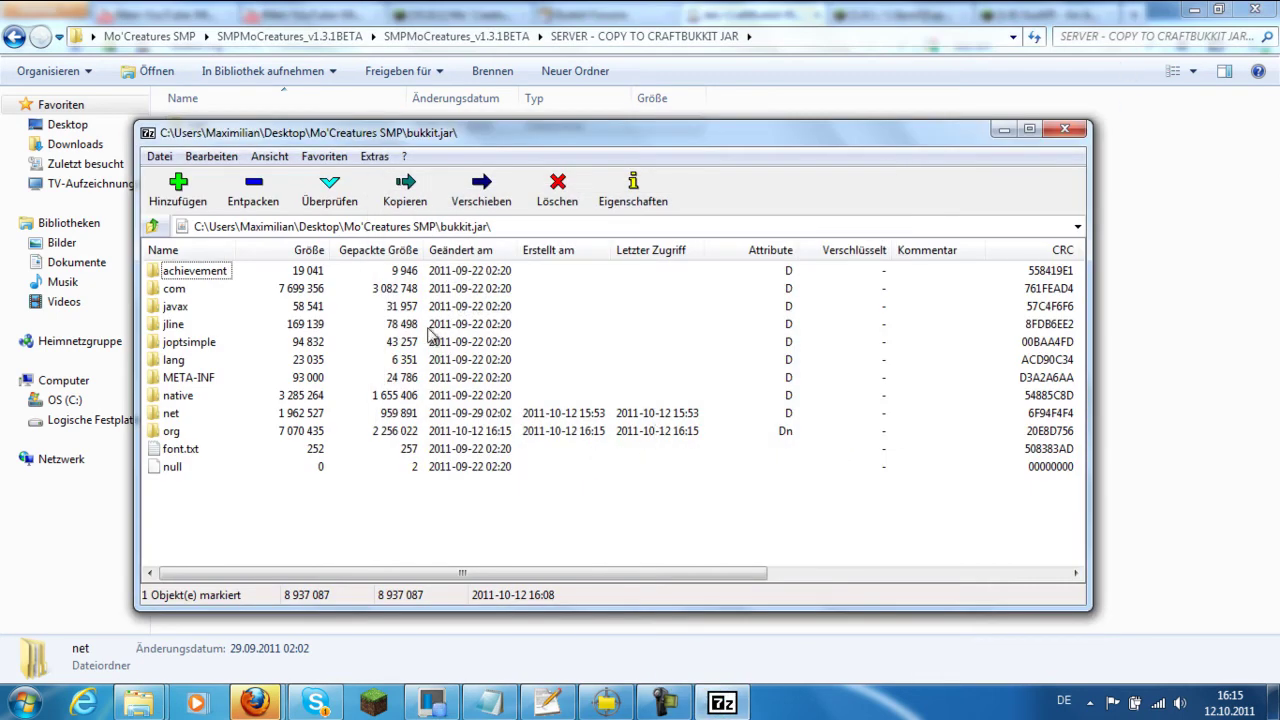
pyautogui.click(176, 379)
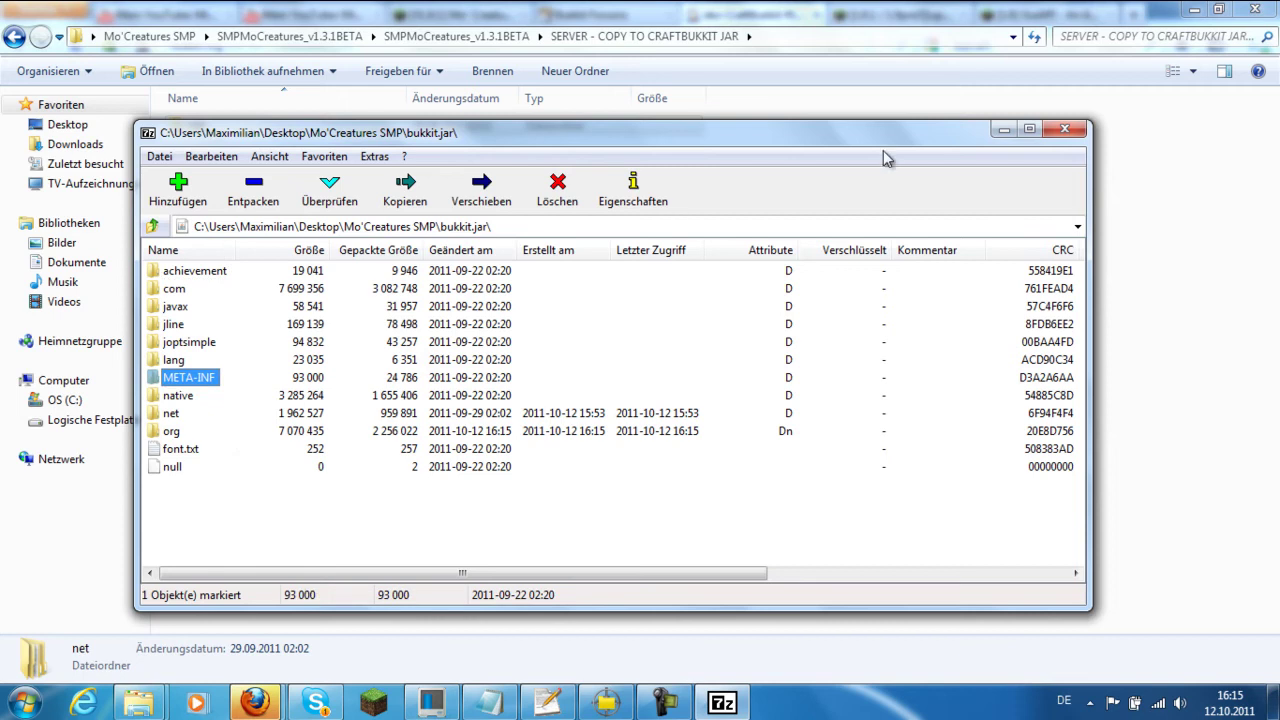
pyautogui.click(1064, 130)
pyautogui.click(459, 42)
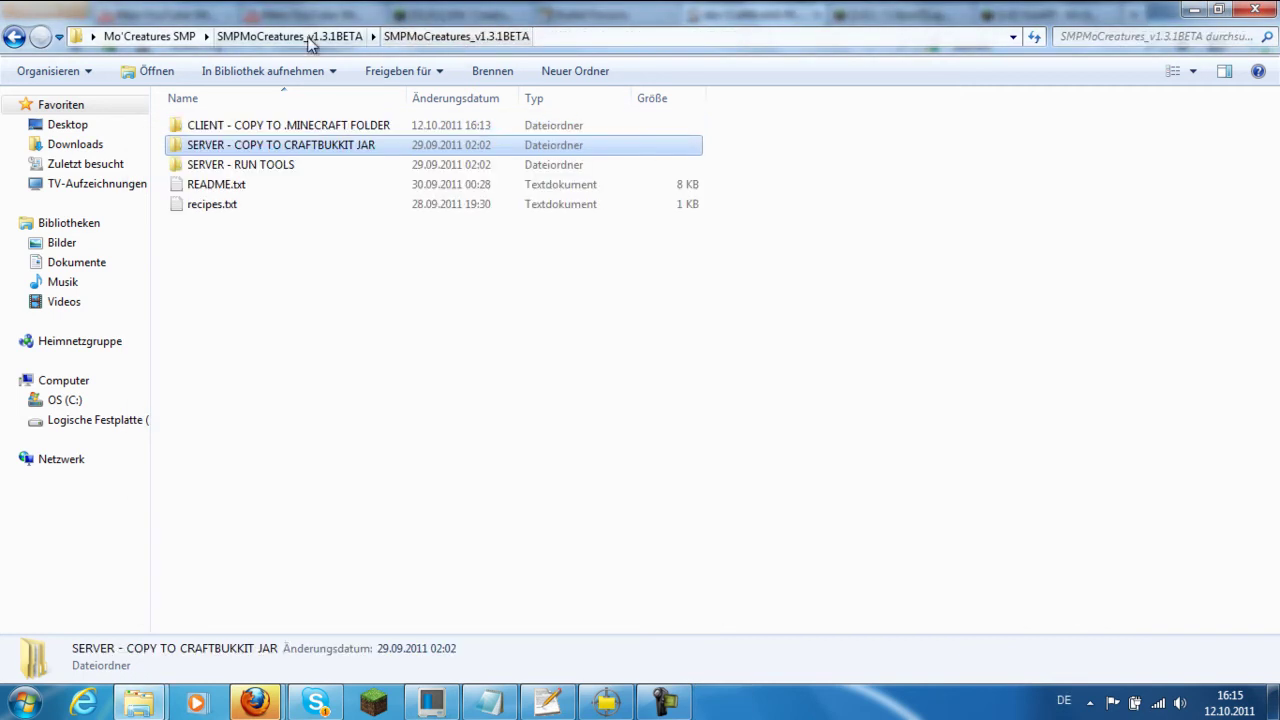
# Highlight the ModLoader Server Beta 1.8.1 and Mo'Creatures SMP v1.3.1 BETA lines in the server console
pyautogui.click(152, 37)
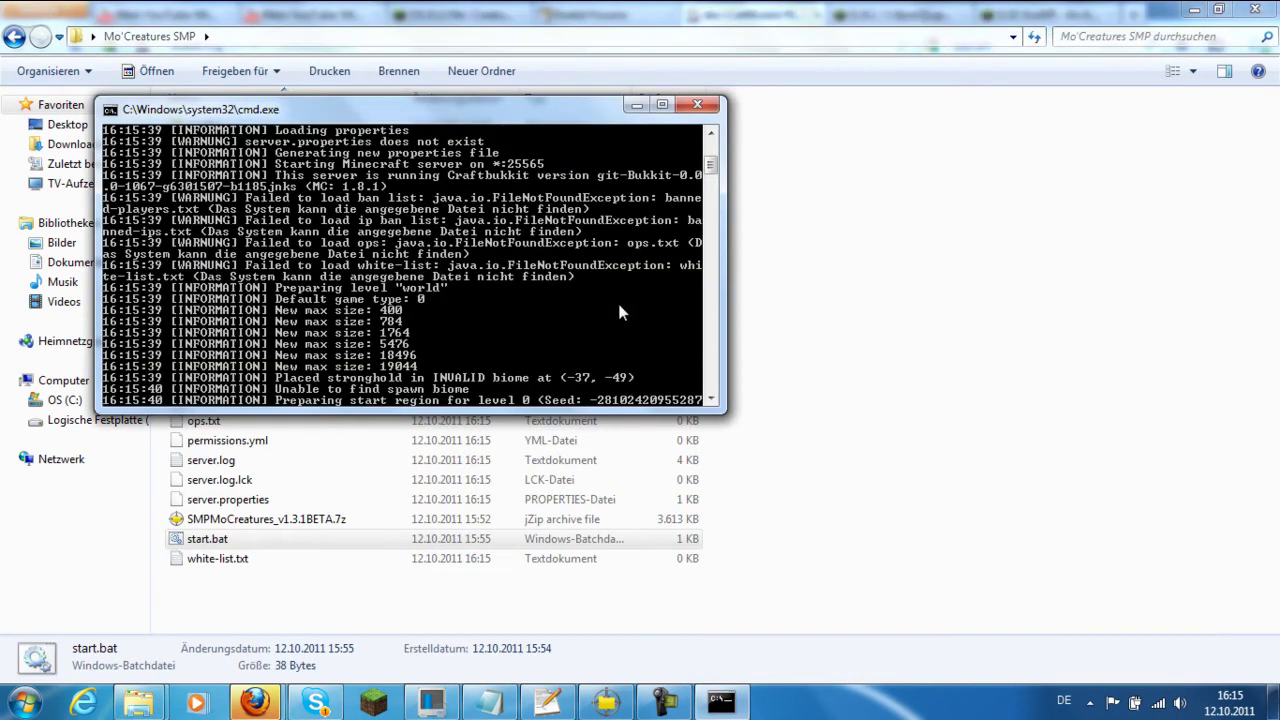
pyautogui.click(617, 299)
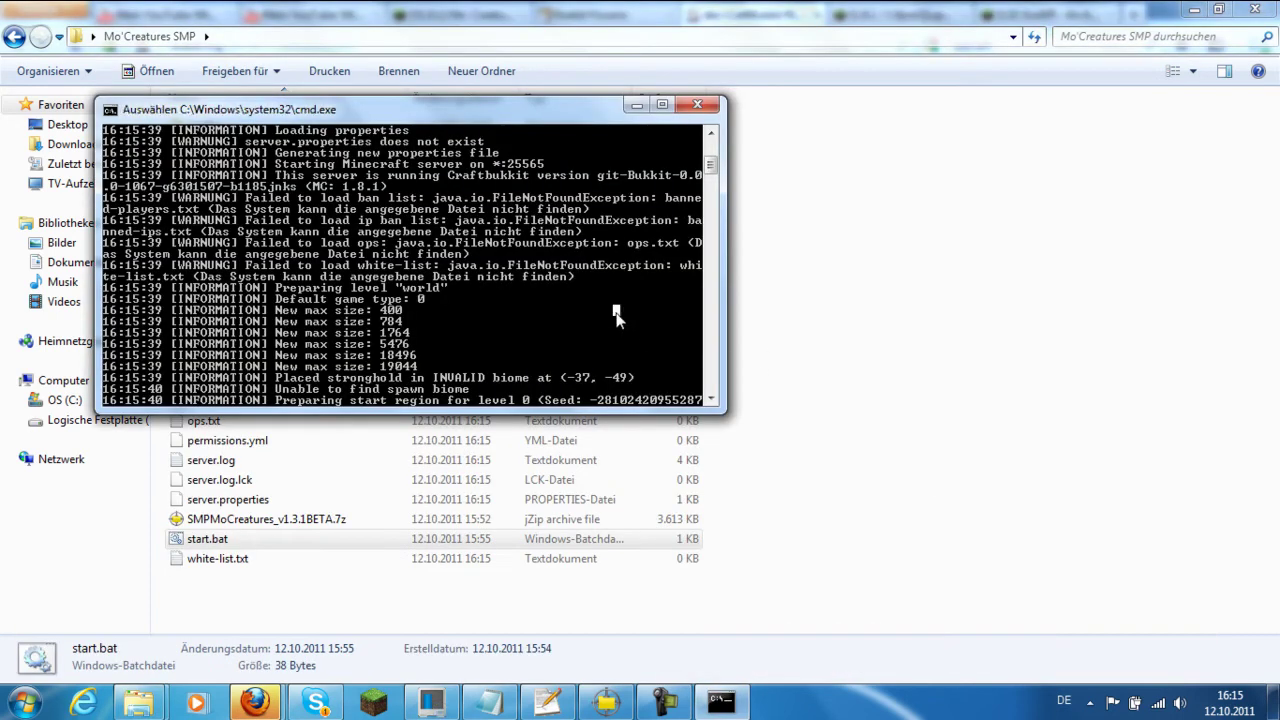
pyautogui.scroll(3, 625, 313)
pyautogui.scroll(2, 357, 228)
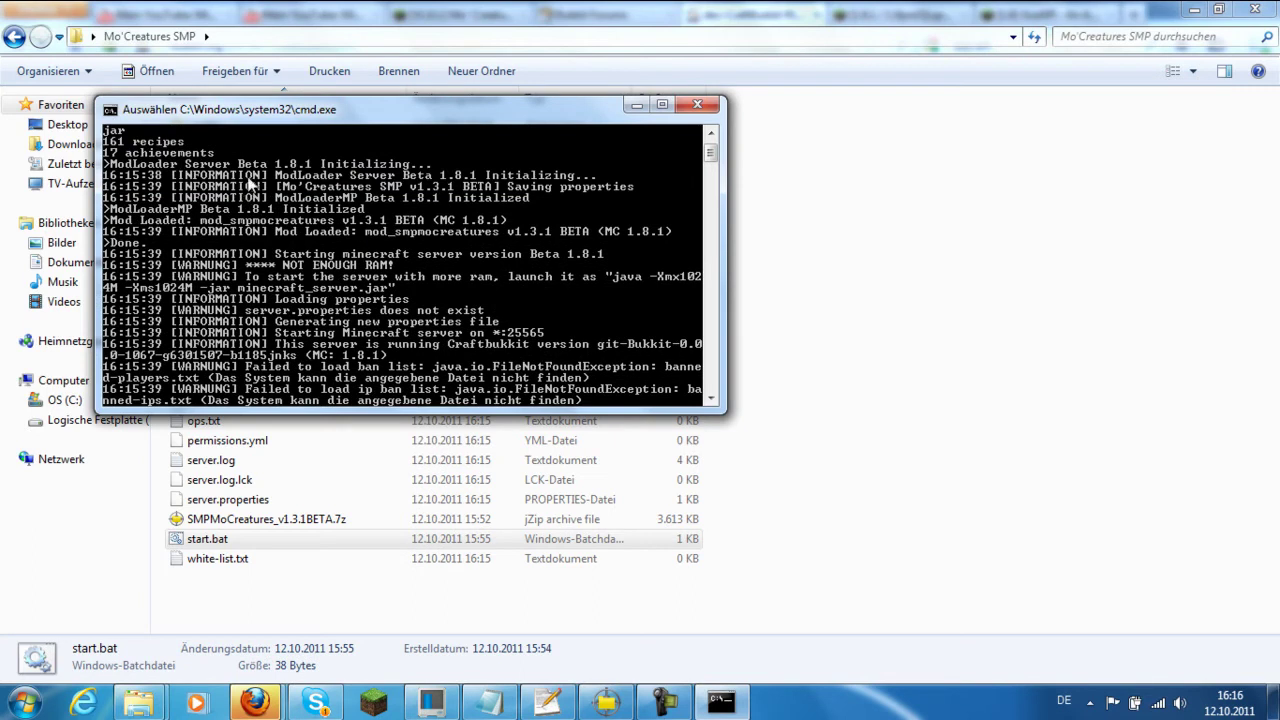
pyautogui.moveTo(278, 177); pyautogui.dragTo(670, 182)
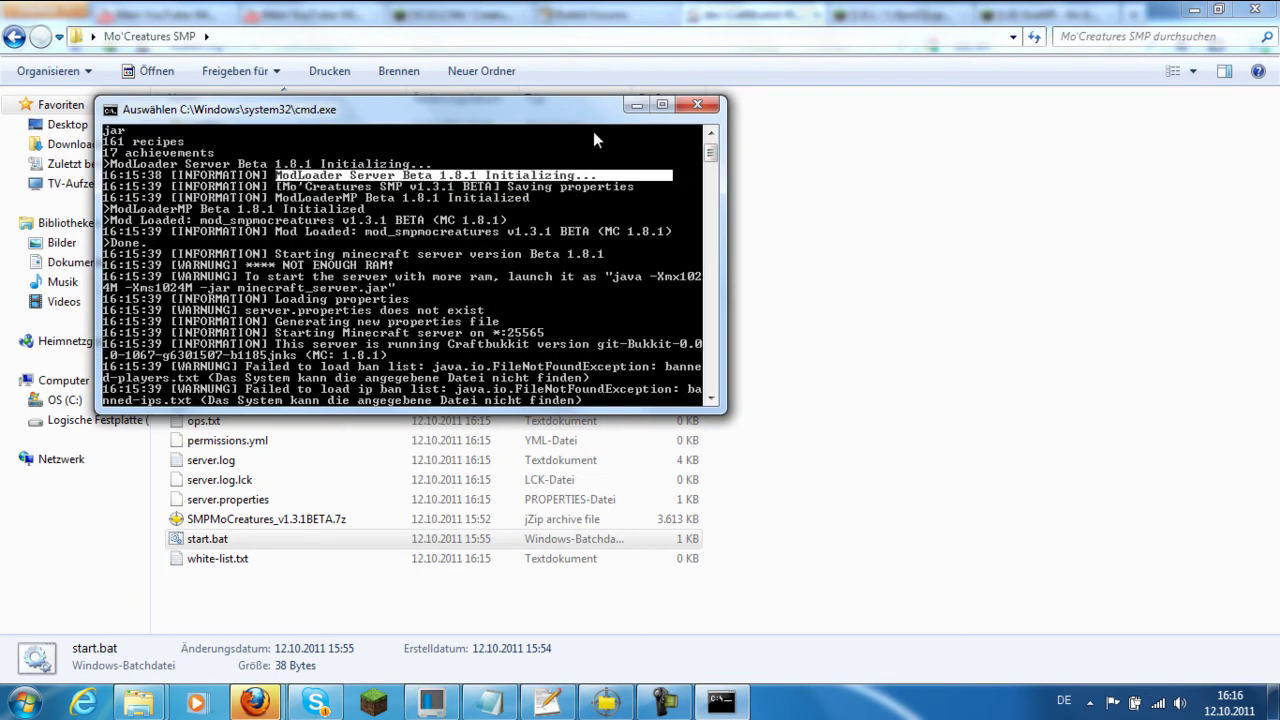
pyautogui.moveTo(277, 186); pyautogui.dragTo(638, 193)
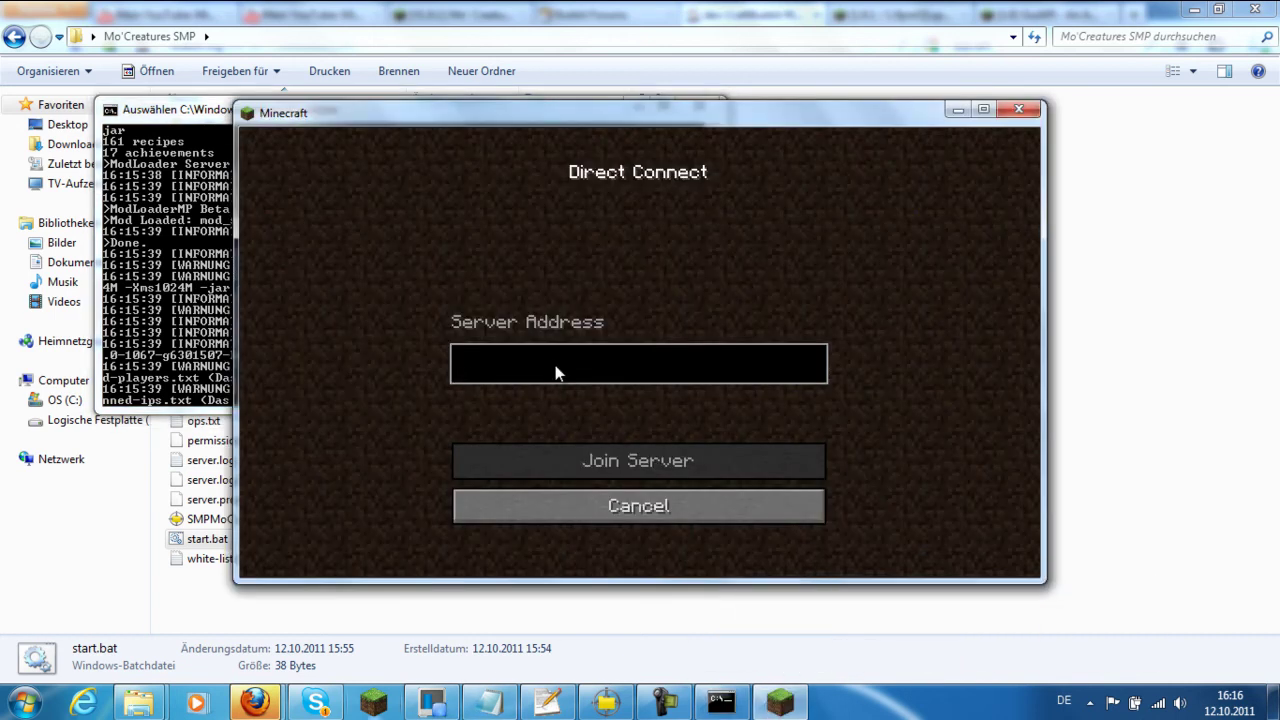
# Try connecting to localhost, then to 127.0-0-1, checking the server console between attempts
pyautogui.write('localhost')
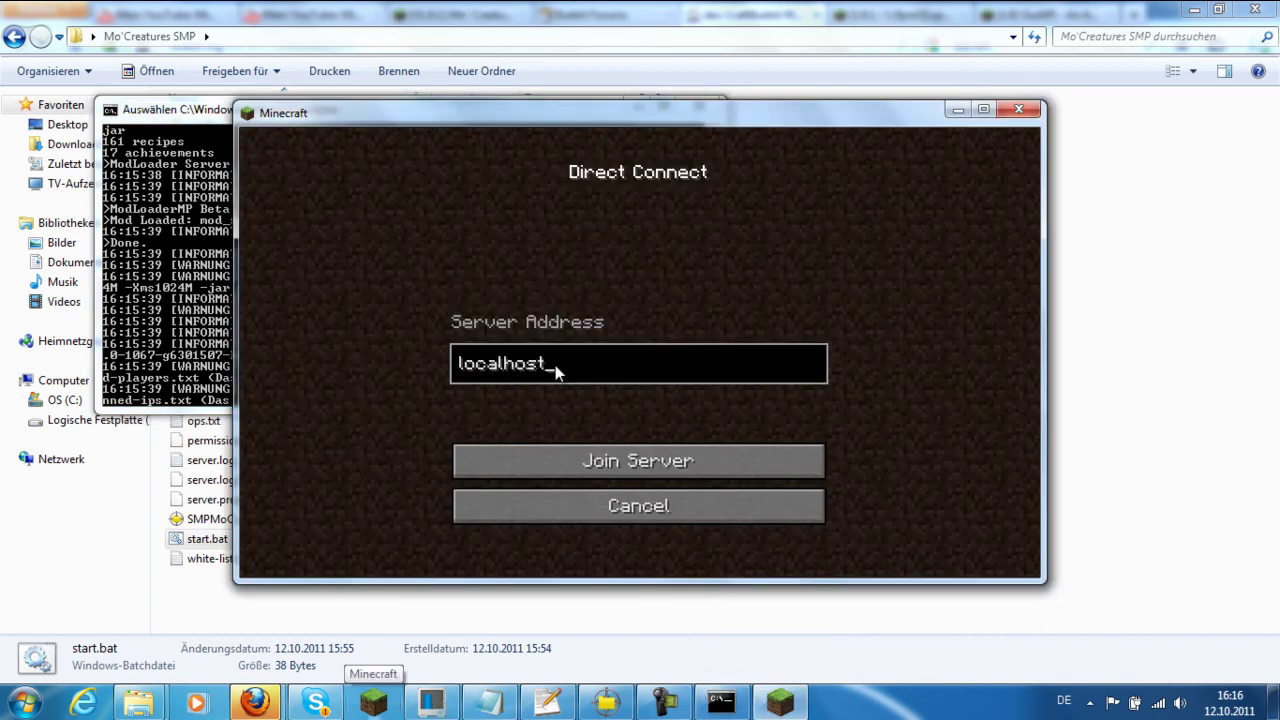
pyautogui.press('Return')
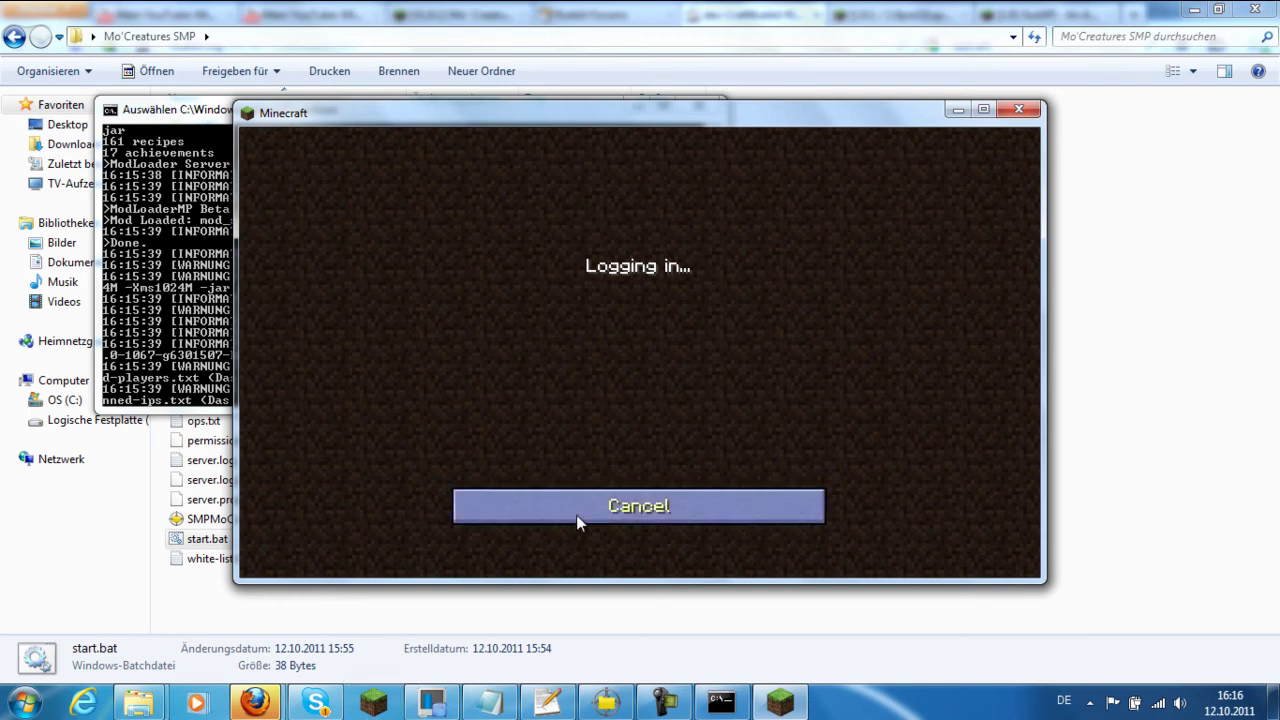
pyautogui.click(195, 344)
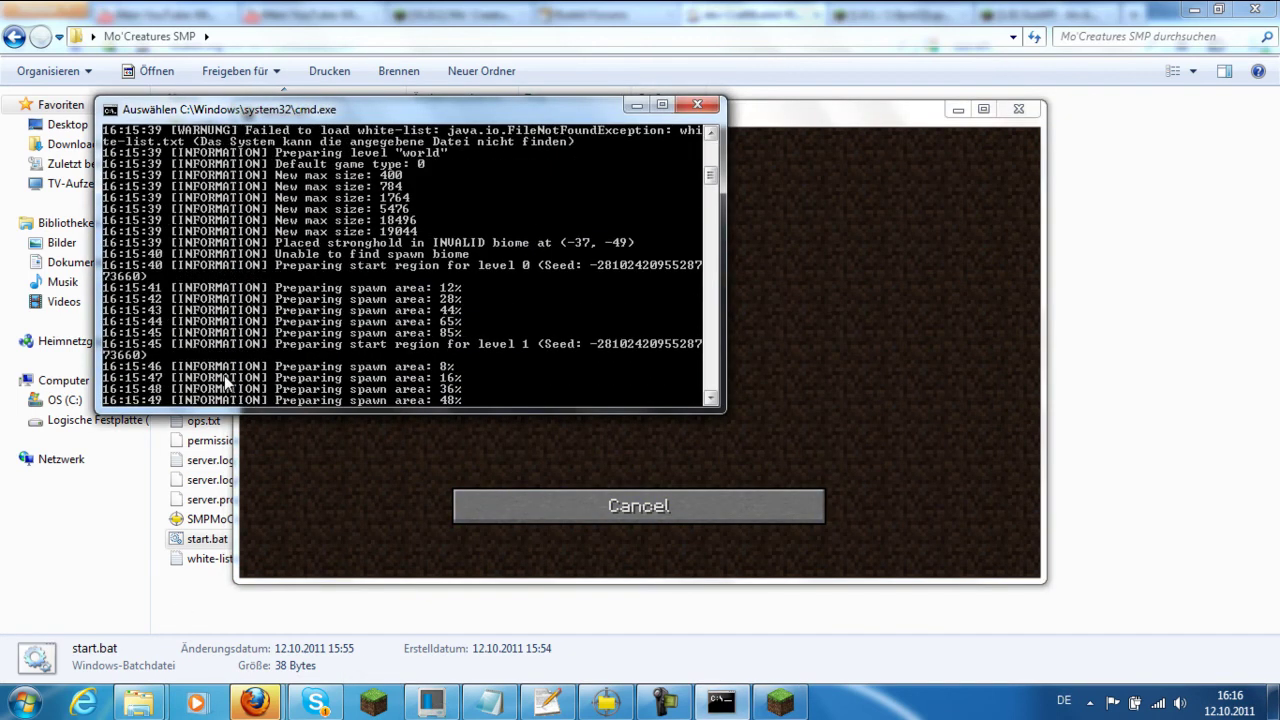
pyautogui.click(659, 449)
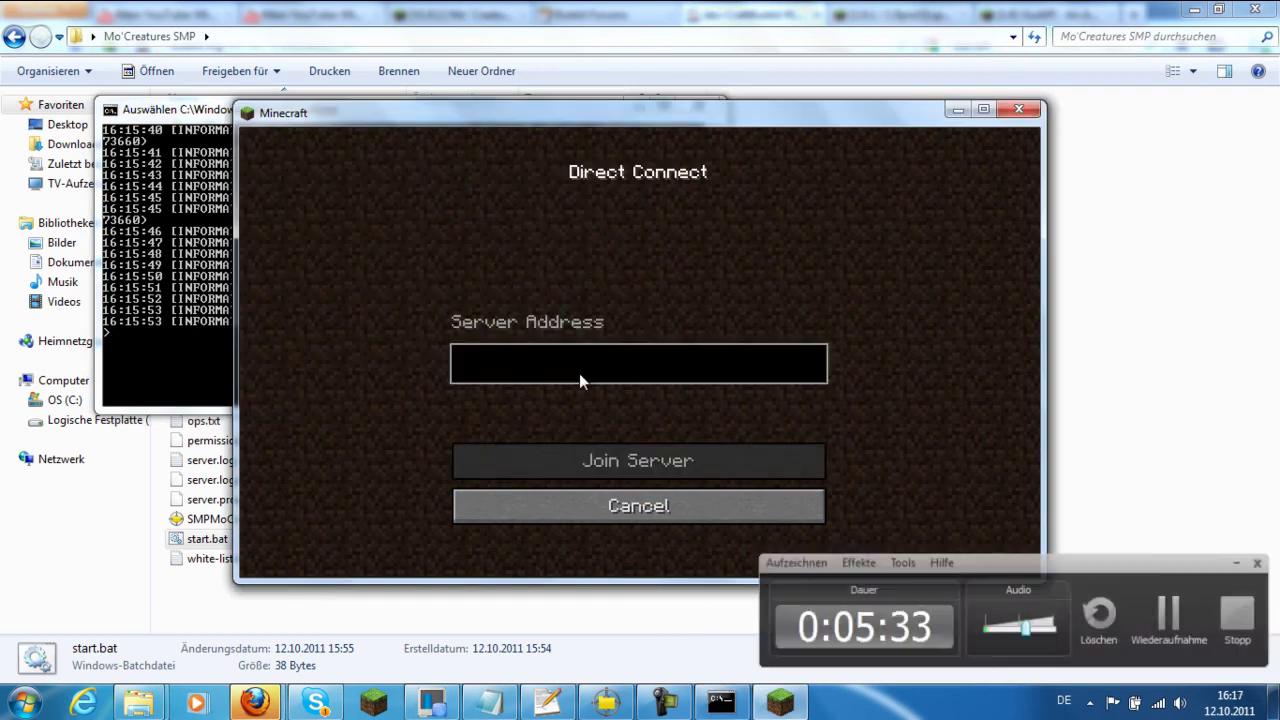
pyautogui.write('12')
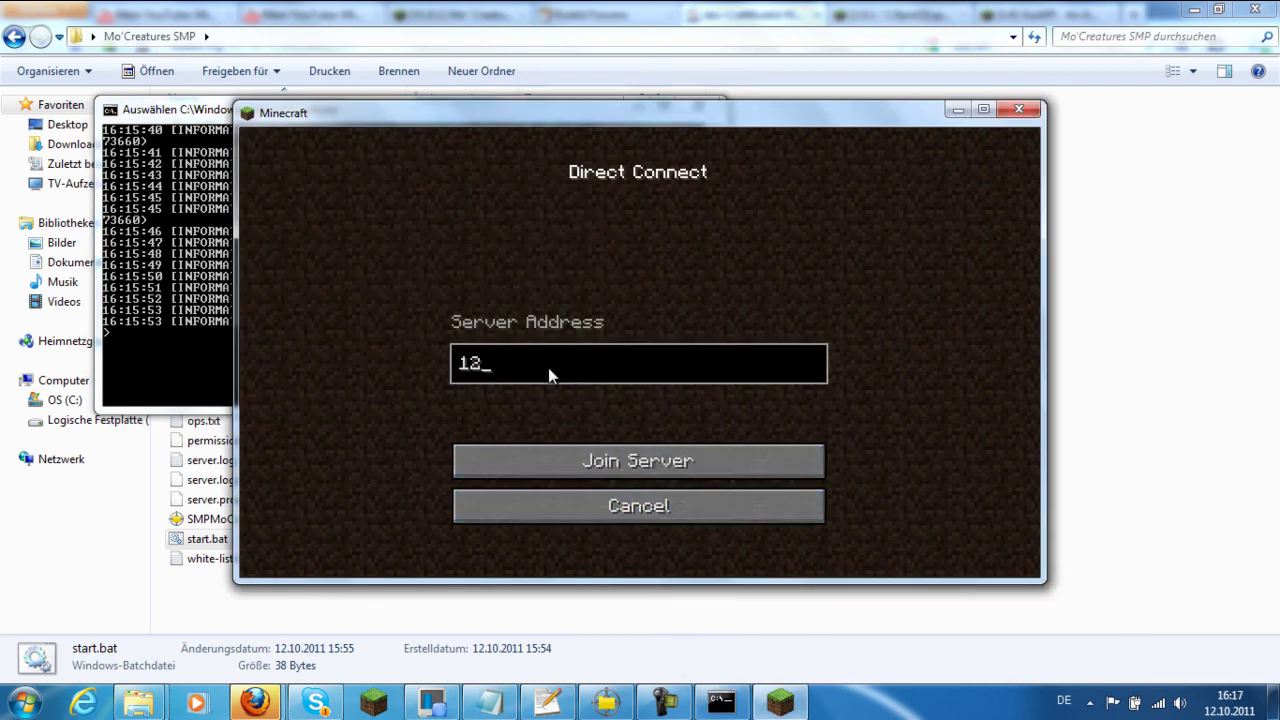
pyautogui.write('7.0-0-1')
pyautogui.press('Return')
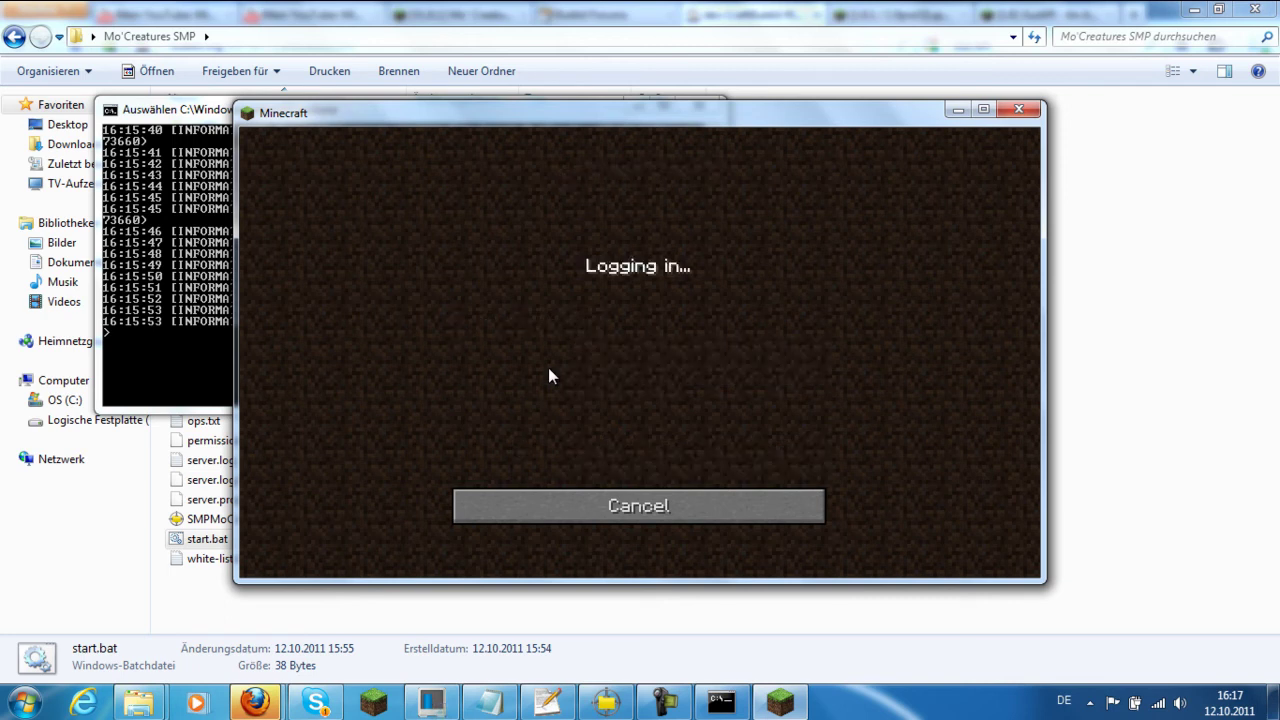
# Review and clear the marked console text, then join through the Minecraft Server list entry
pyautogui.click(200, 341)
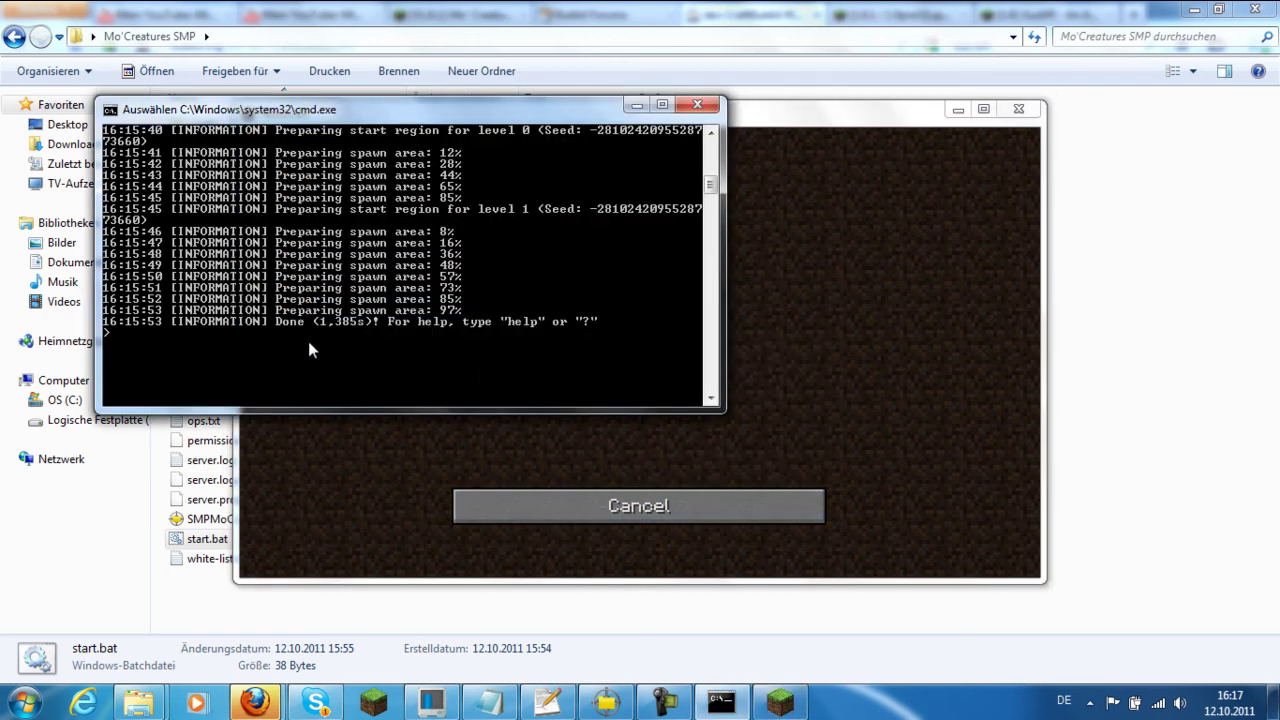
pyautogui.scroll(5, 330, 372)
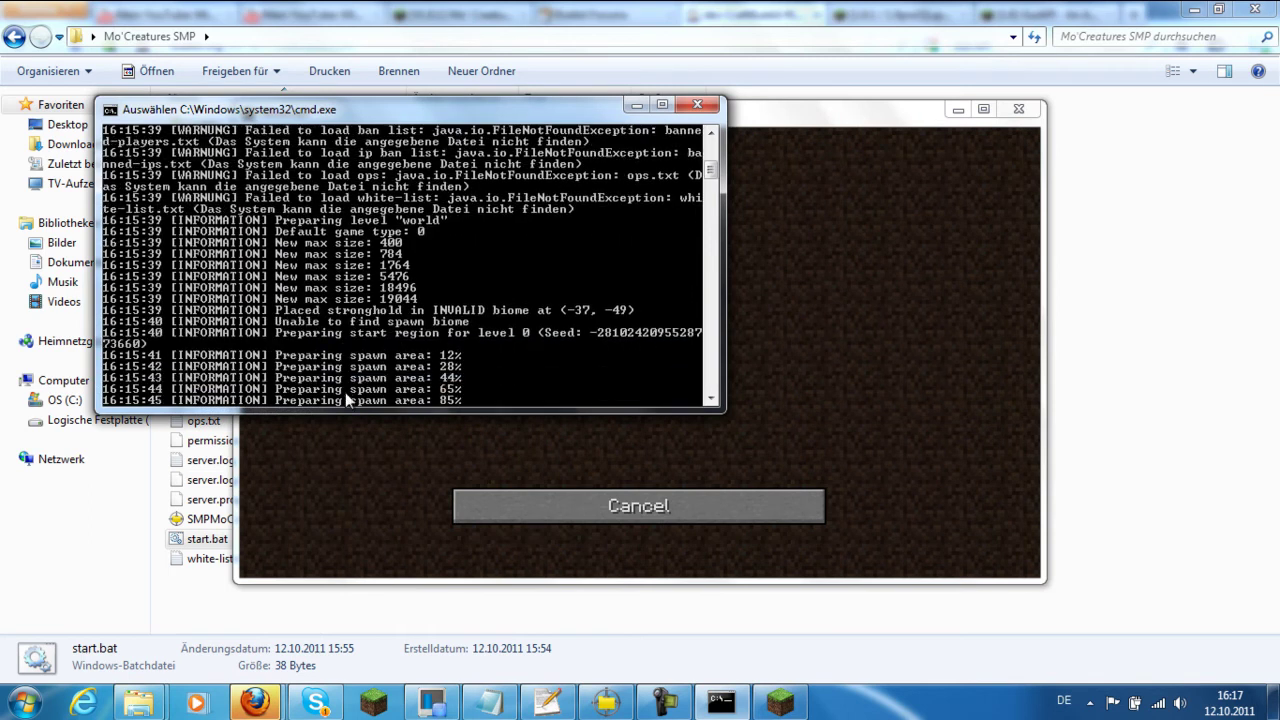
pyautogui.scroll(-6, 345, 392)
pyautogui.moveTo(450, 395); pyautogui.dragTo(676, 341)
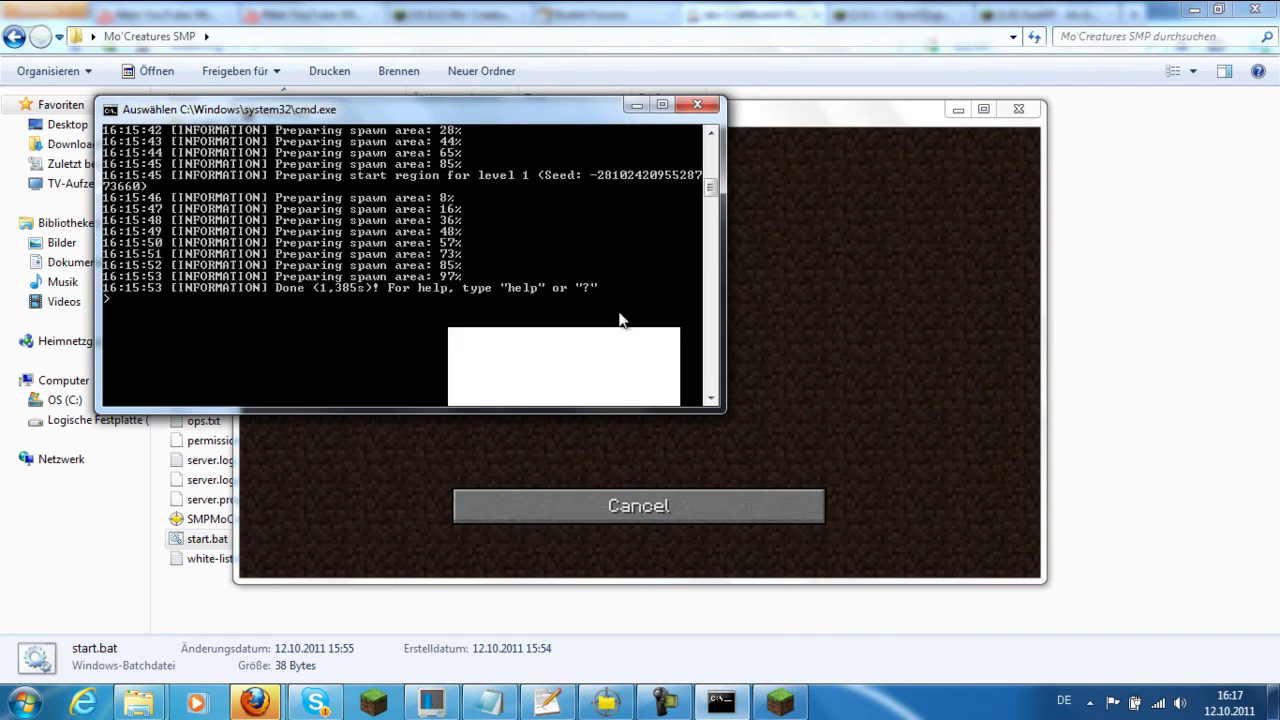
pyautogui.click(451, 265)
pyautogui.click(805, 443)
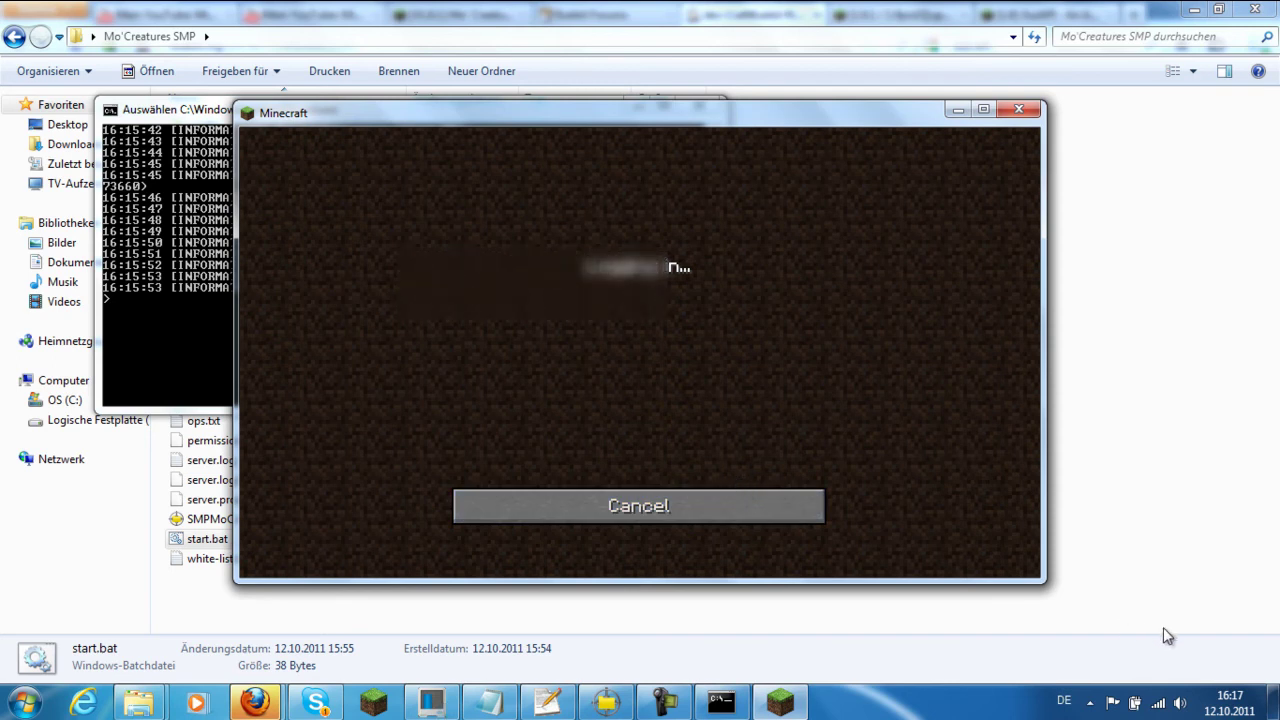
pyautogui.doubleClick(623, 371)
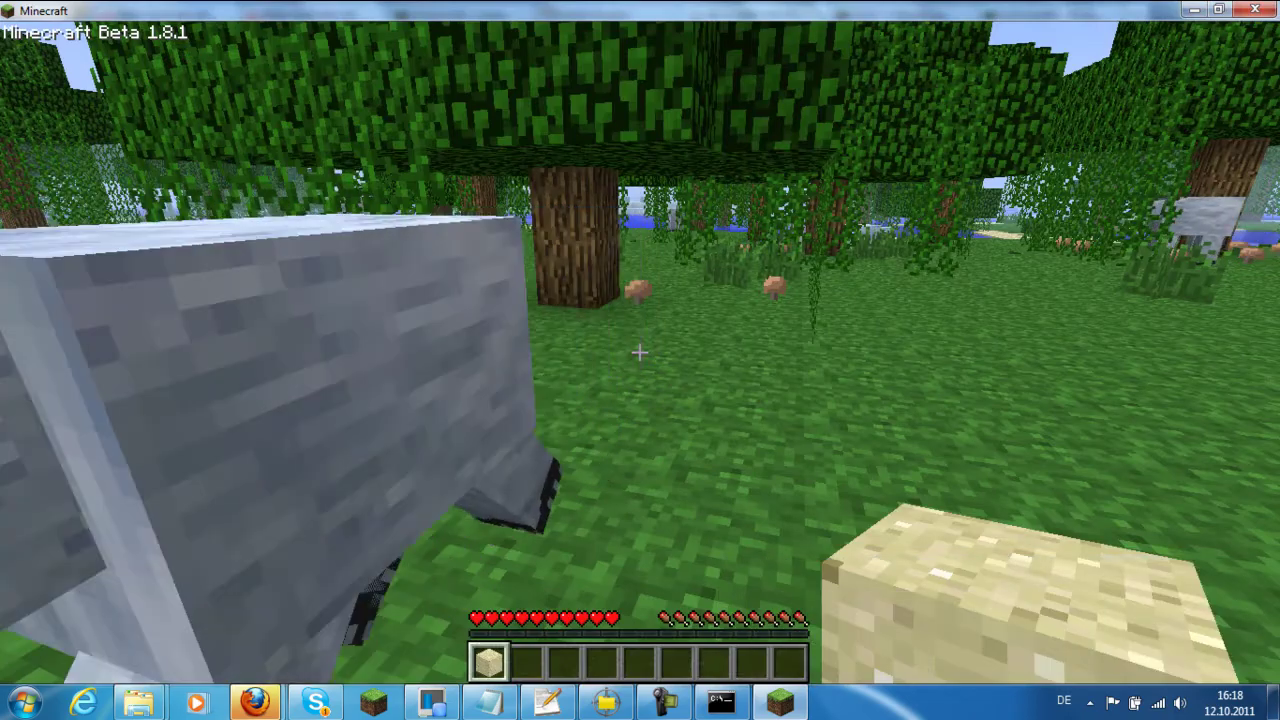
# Return to the game in a normal window and walk past the trees toward the wolves
pyautogui.press('Escape')
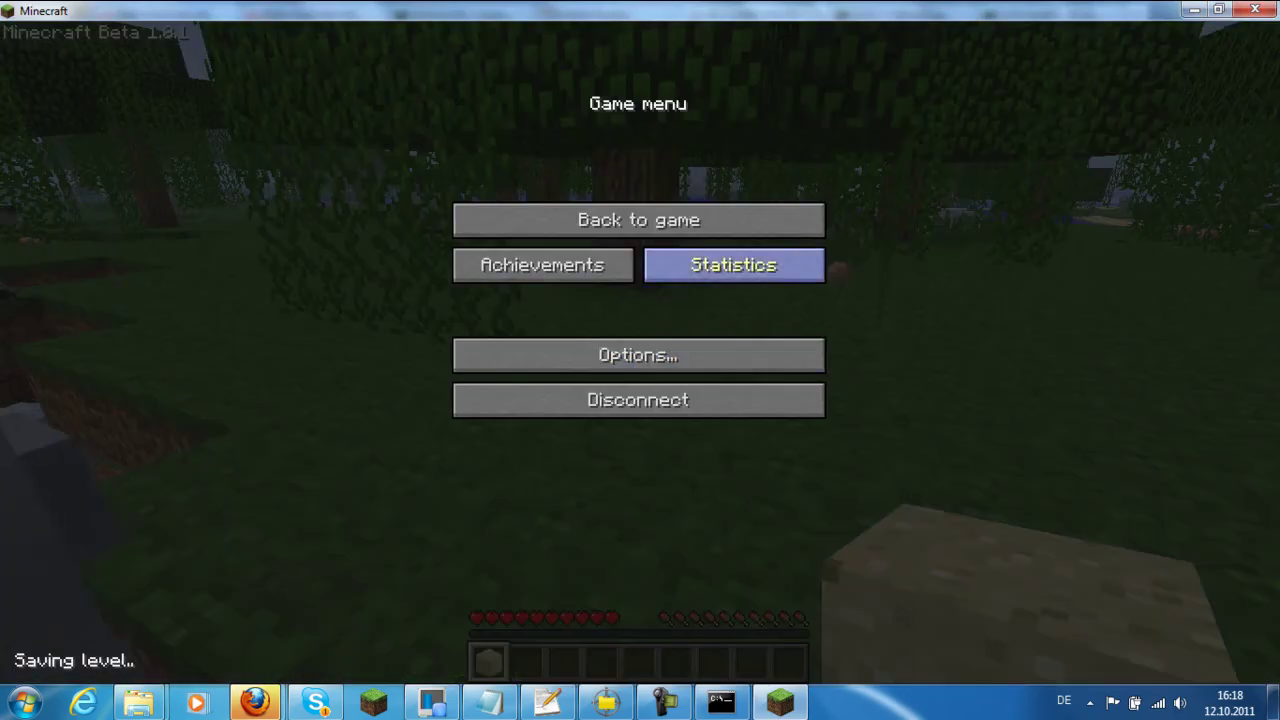
pyautogui.click(1218, 10)
pyautogui.click(637, 271)
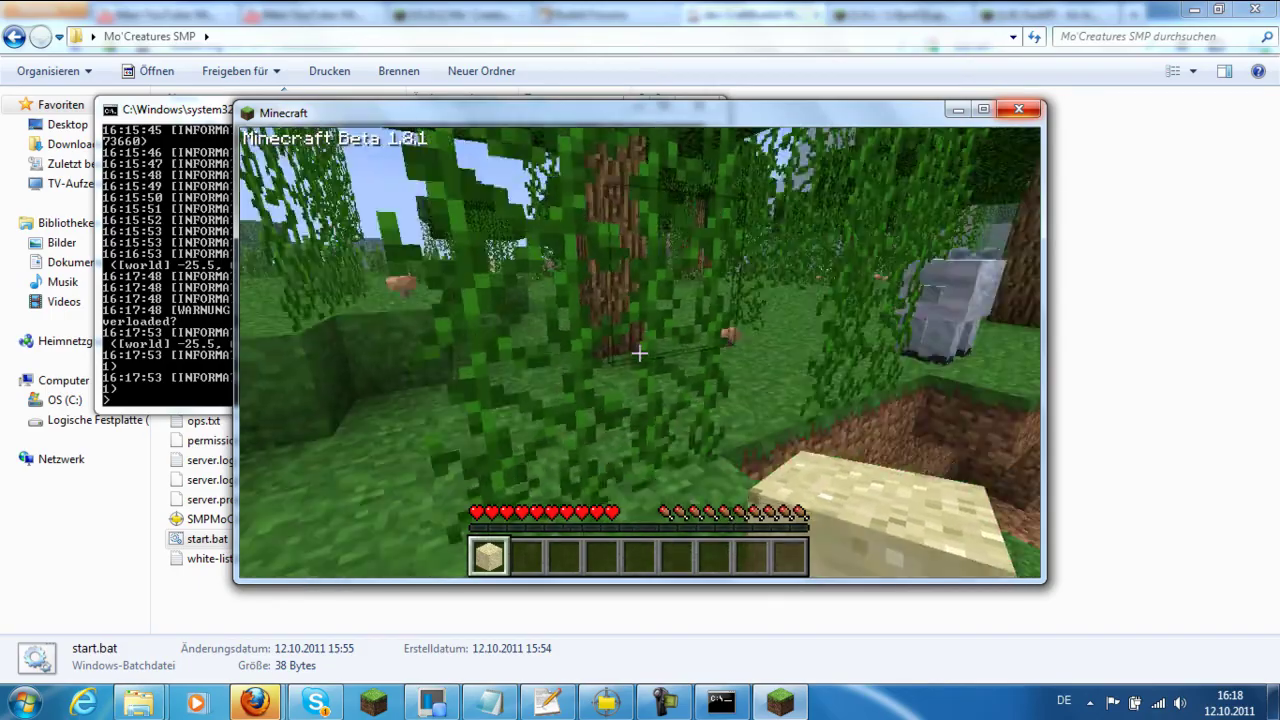
pyautogui.press('w')
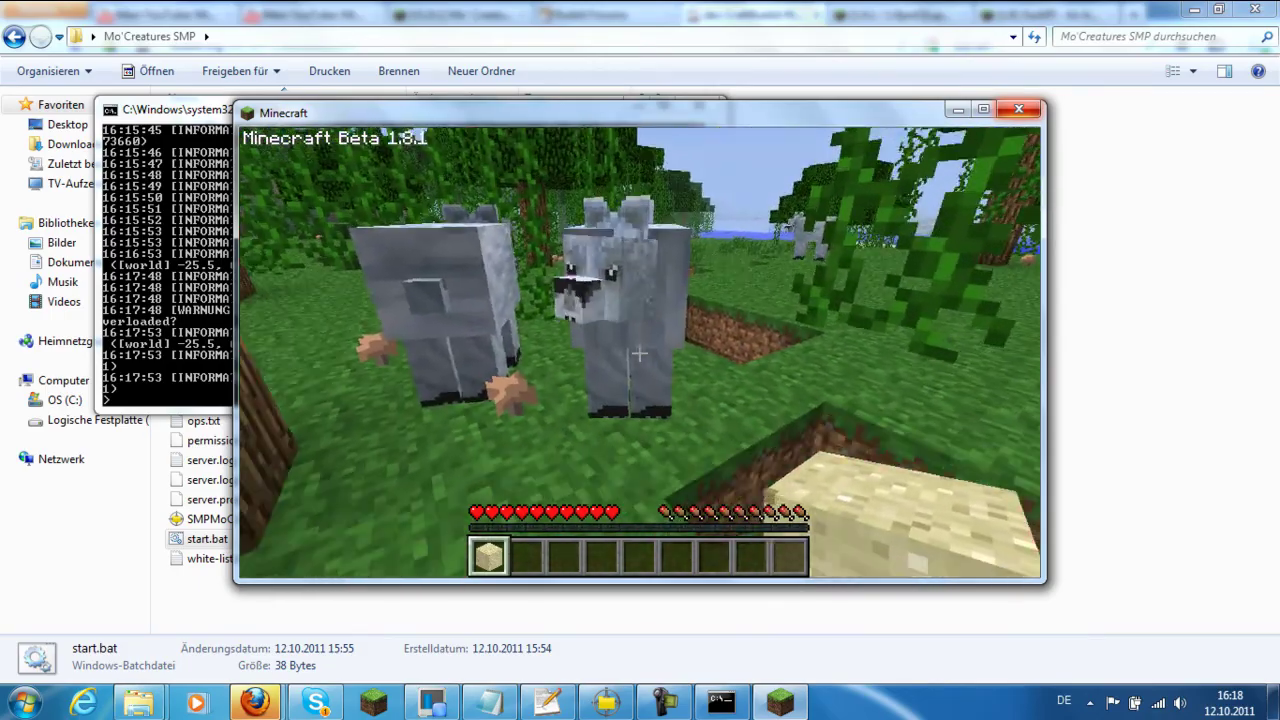
# Fight the wolves and pig barehanded, then respawn after being killed
pyautogui.press('2')
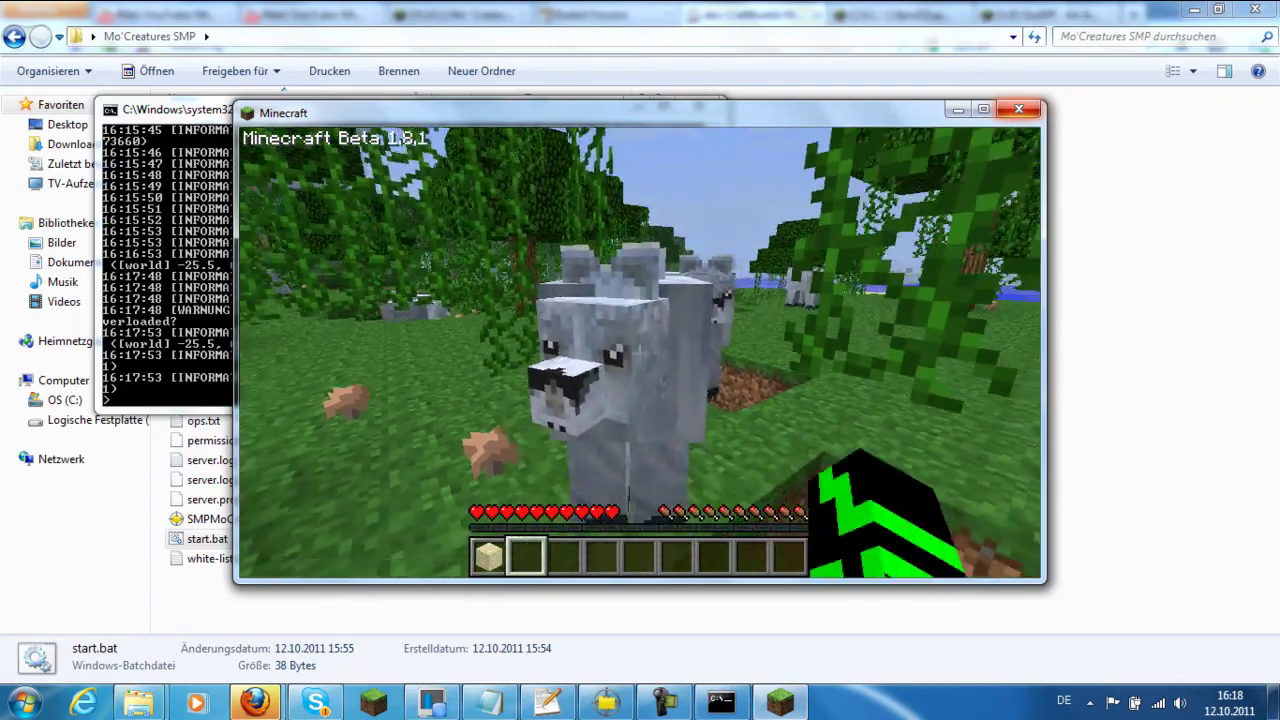
pyautogui.click(639, 353)
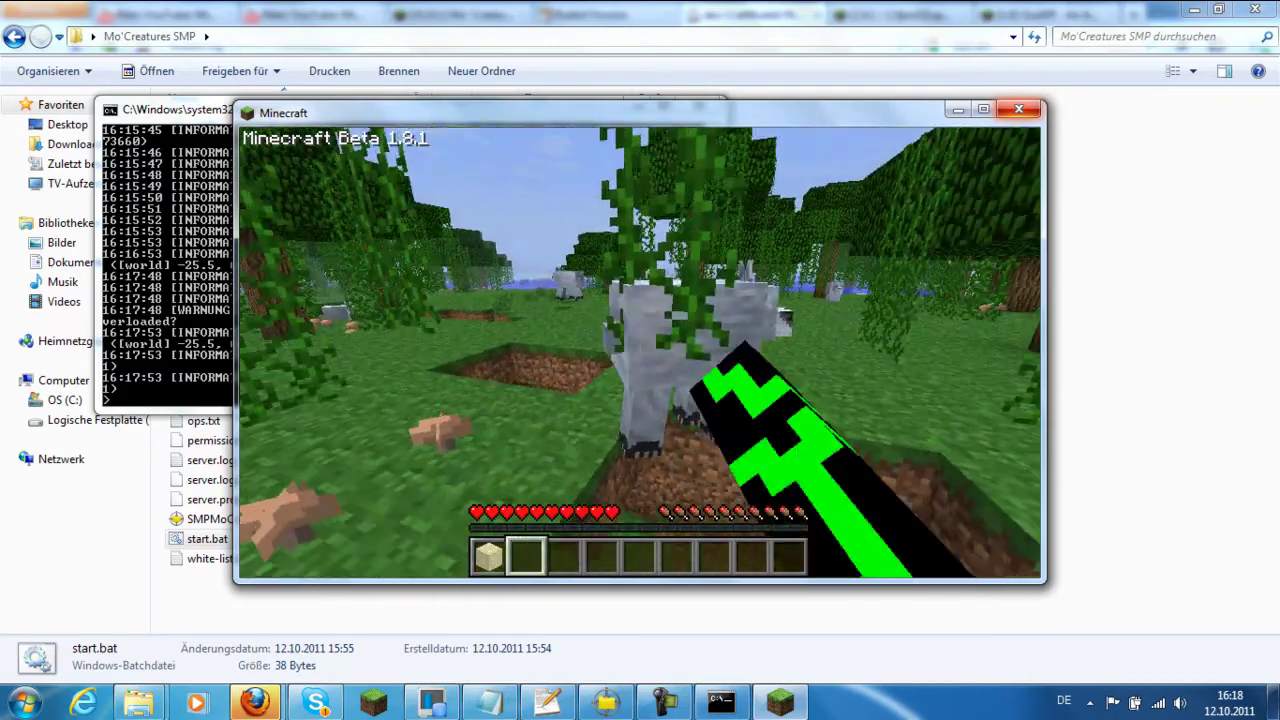
pyautogui.click(639, 353)
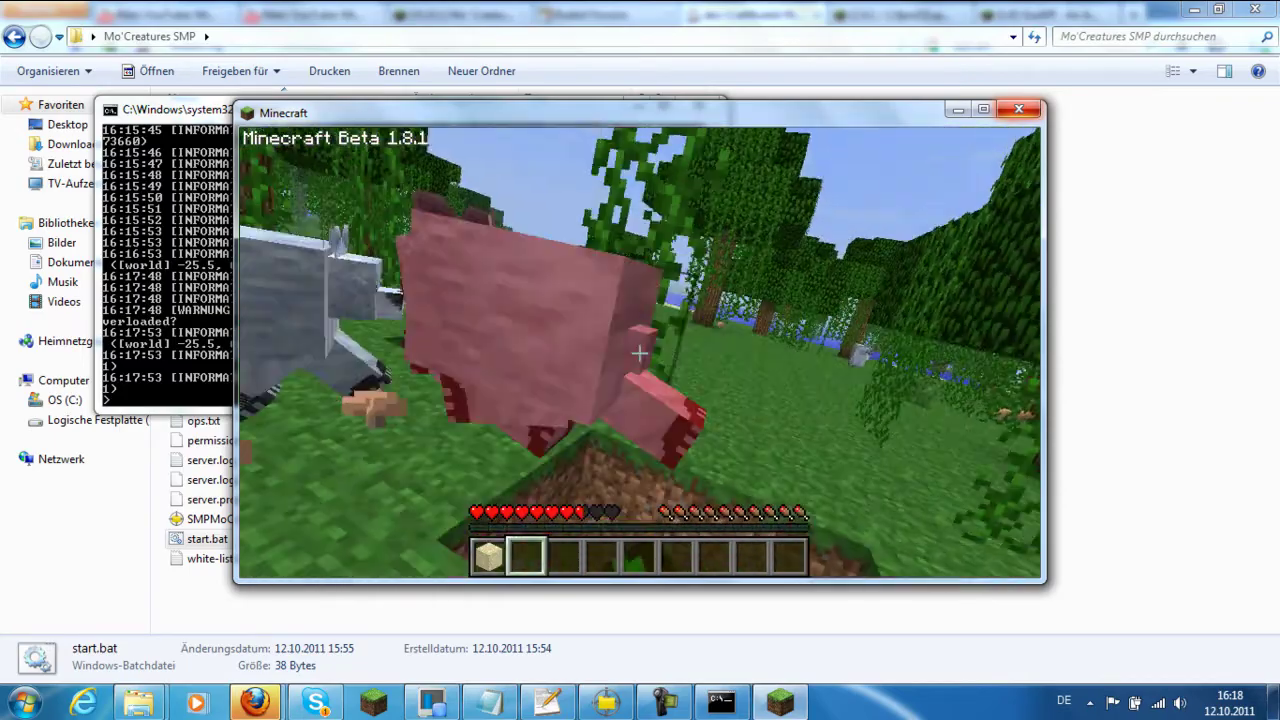
pyautogui.click(639, 353)
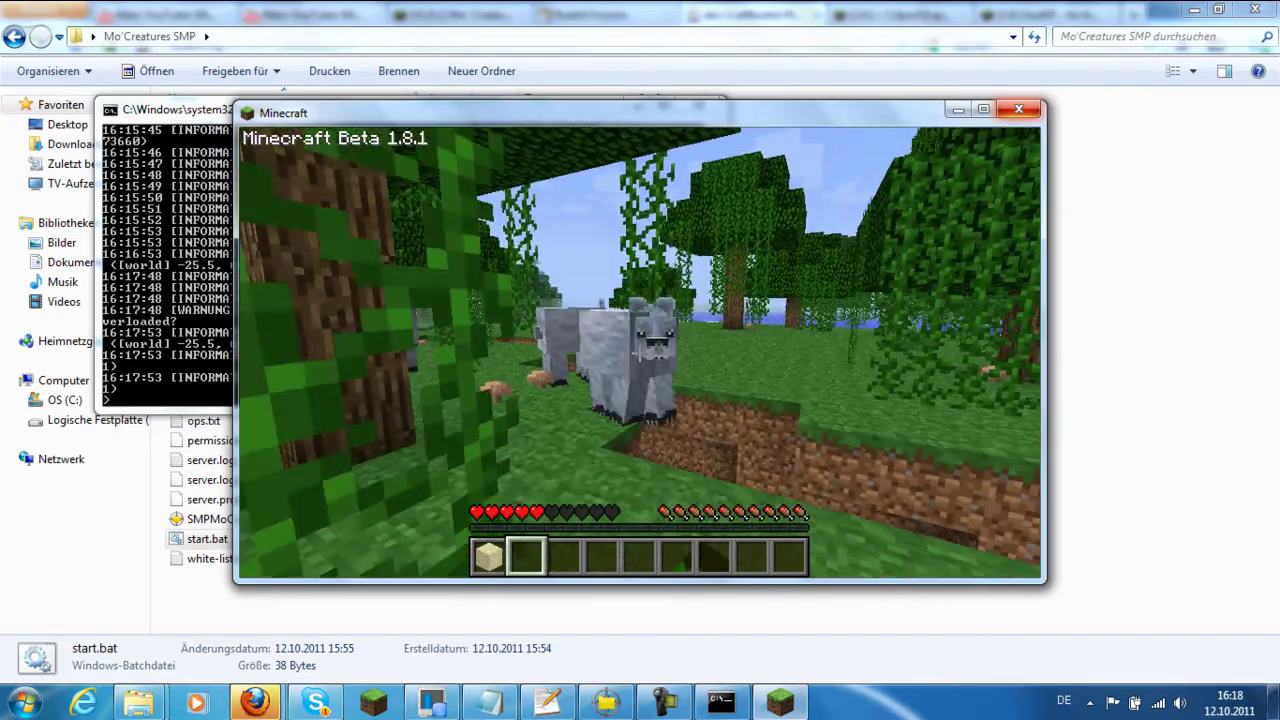
pyautogui.click(639, 353)
pyautogui.click(456, 384)
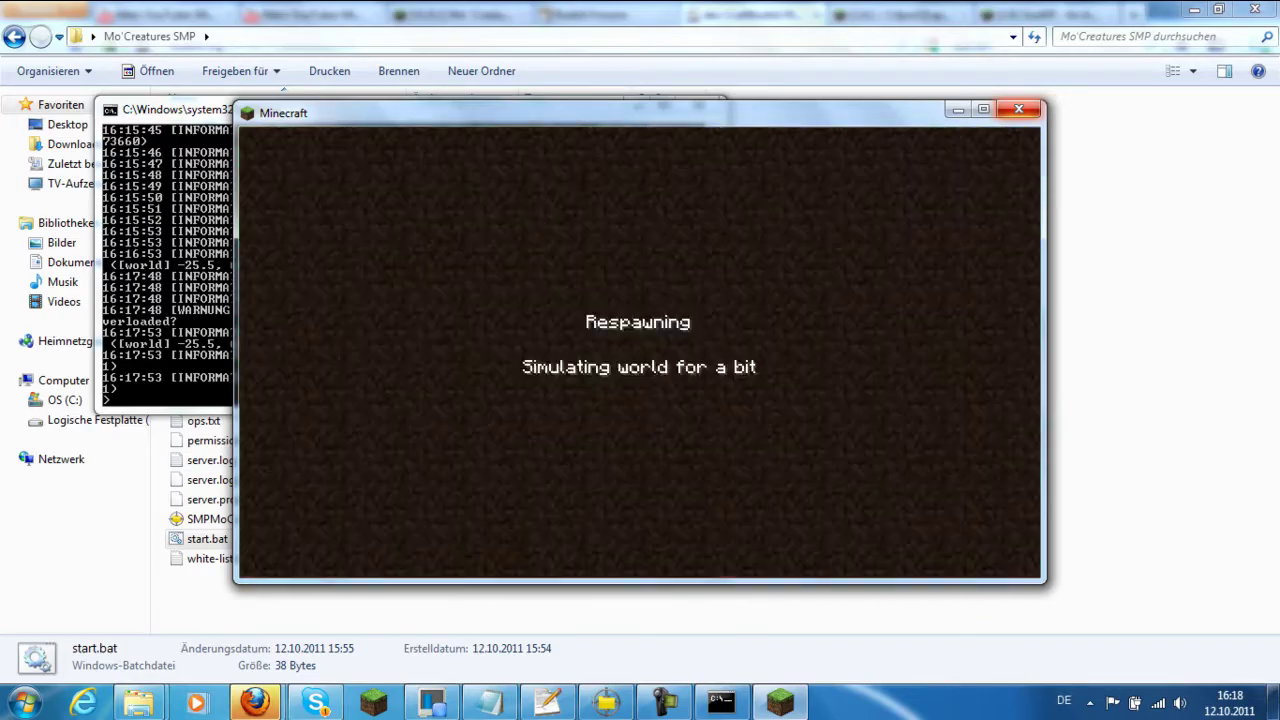